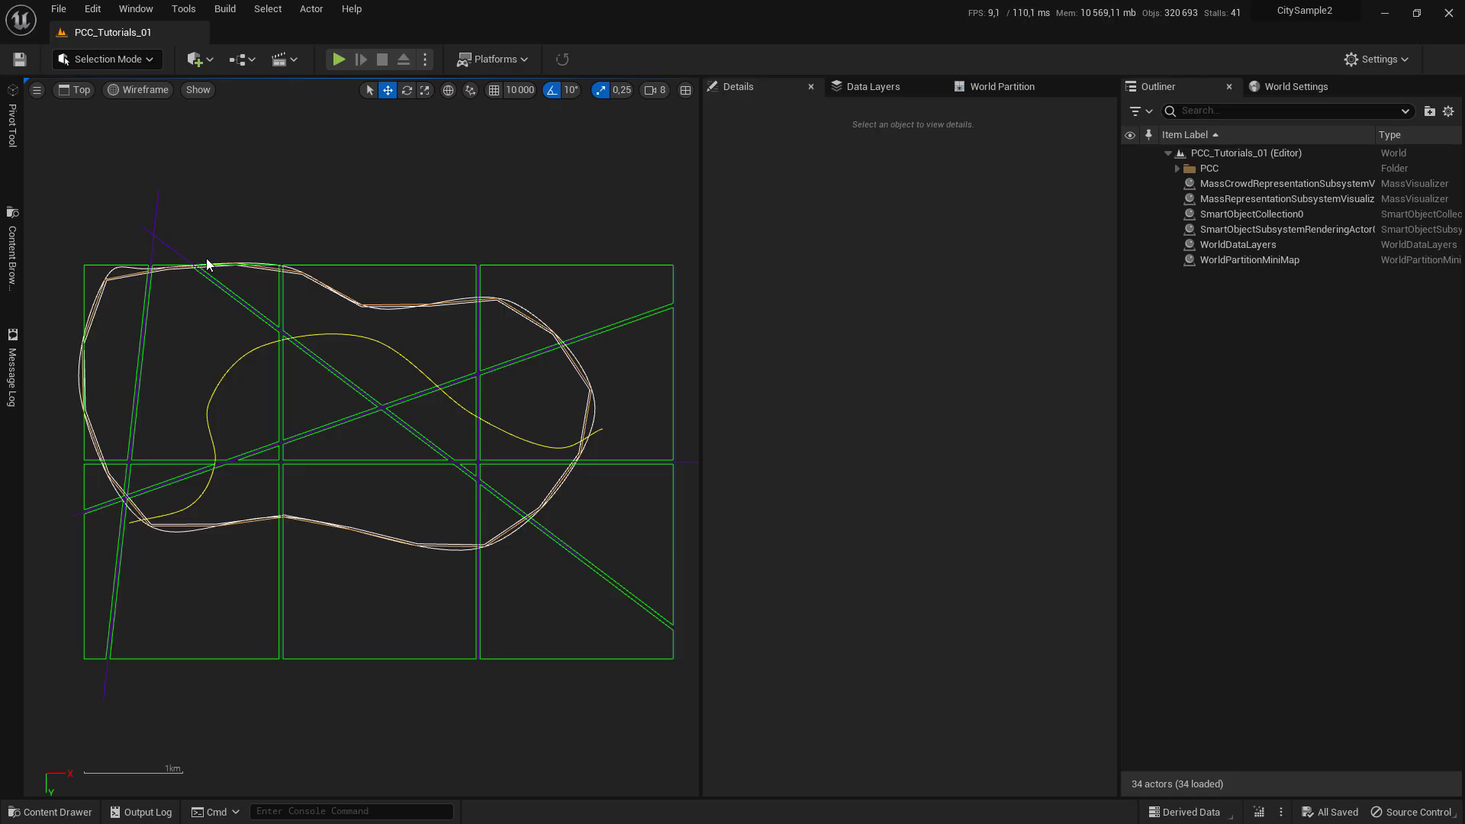
- Enable Activate Construction Script on a PCC_Cell in the Top view and centre its generated road grid
{"action": "scroll", "coordinate": [155, 259], "scroll_direction": "up", "scroll_amount": 2}
{"action": "left_click", "coordinate": [158, 258]}
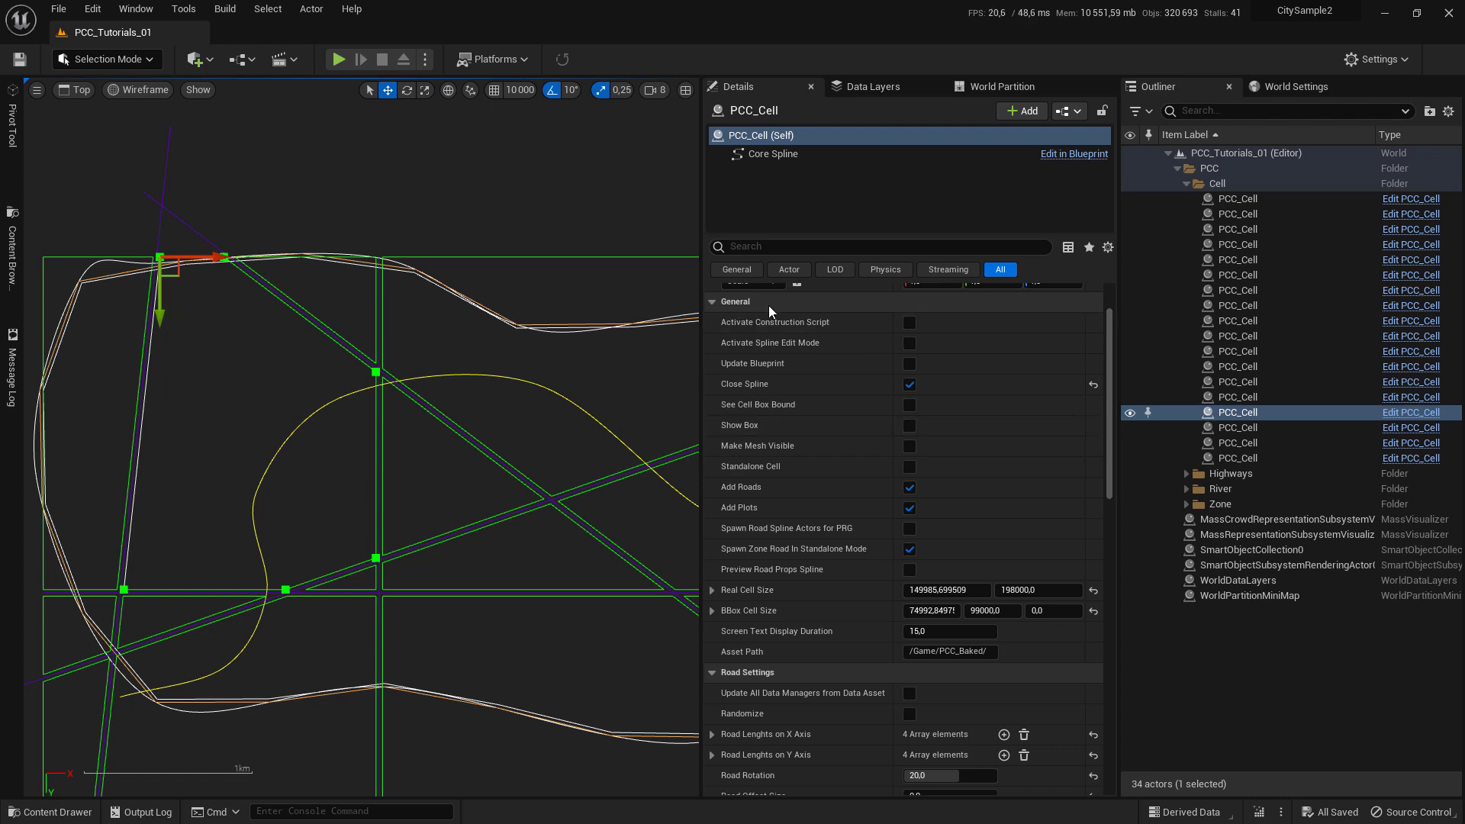
{"action": "left_click", "coordinate": [909, 322]}
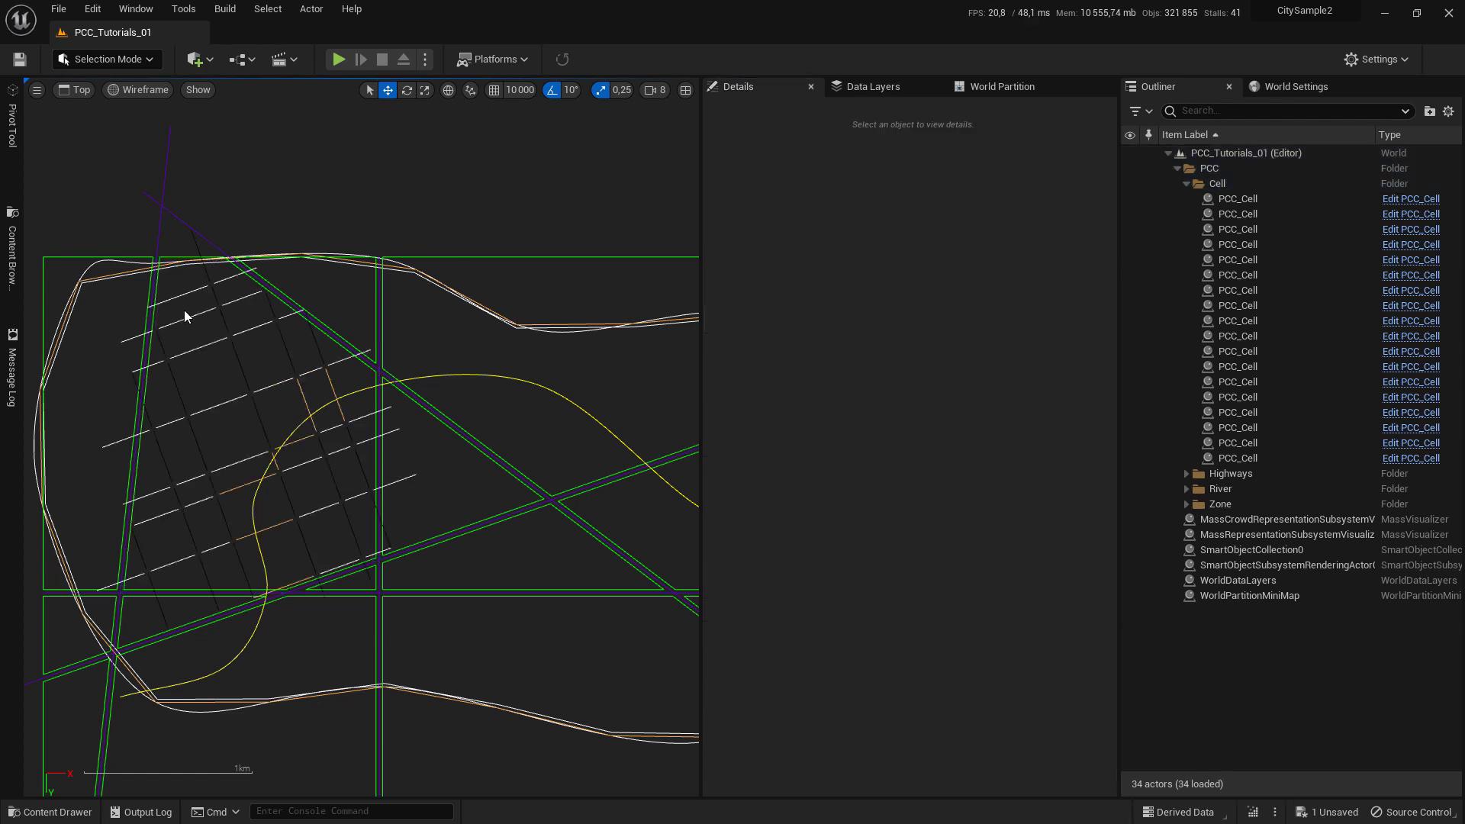
{"action": "scroll", "coordinate": [185, 309], "scroll_direction": "up", "scroll_amount": 2}
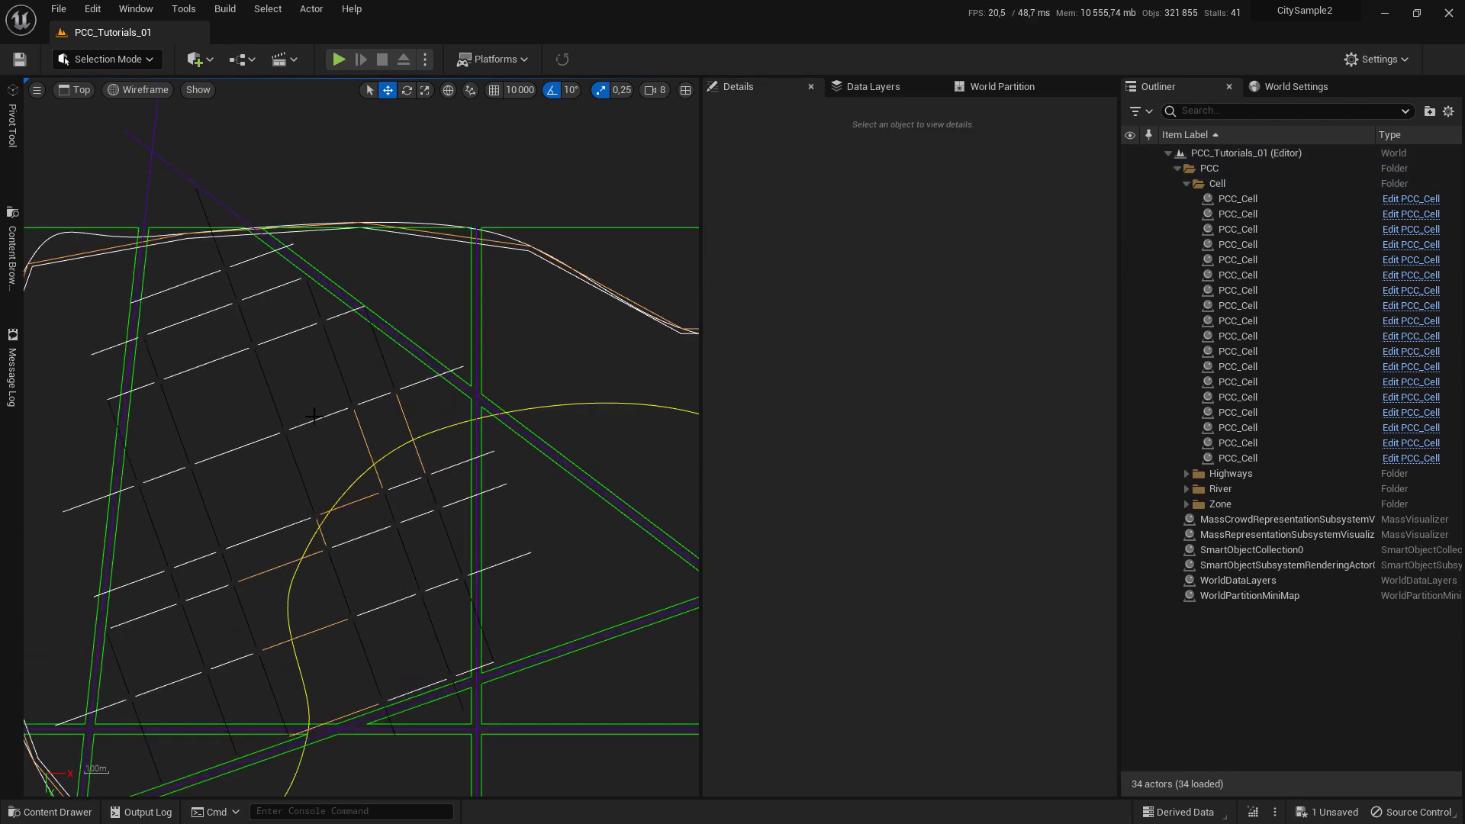
{"action": "left_click", "coordinate": [227, 273]}
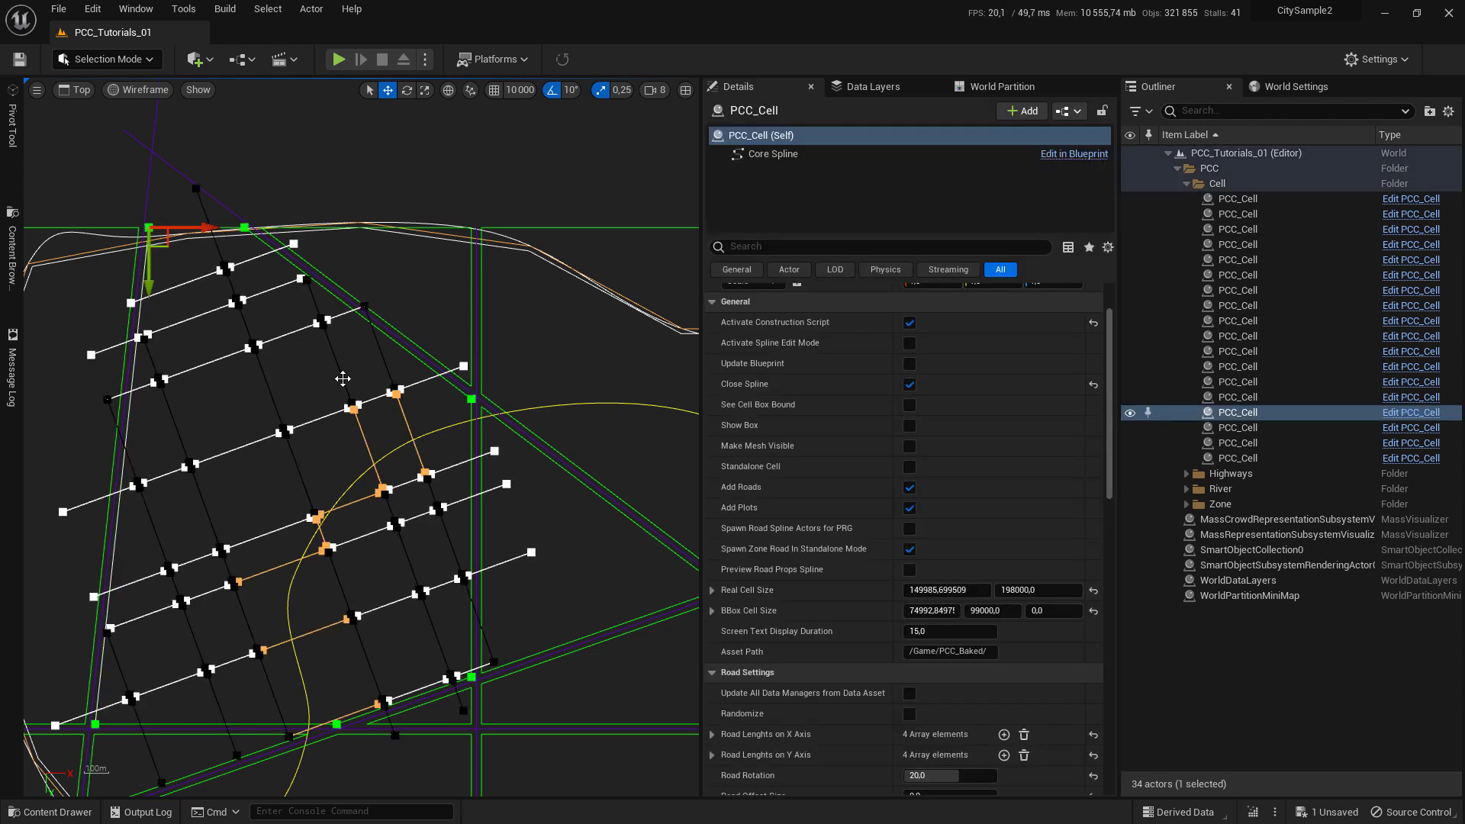
{"action": "right_click_drag", "start_coordinate": [252, 637], "coordinate": [255, 561]}
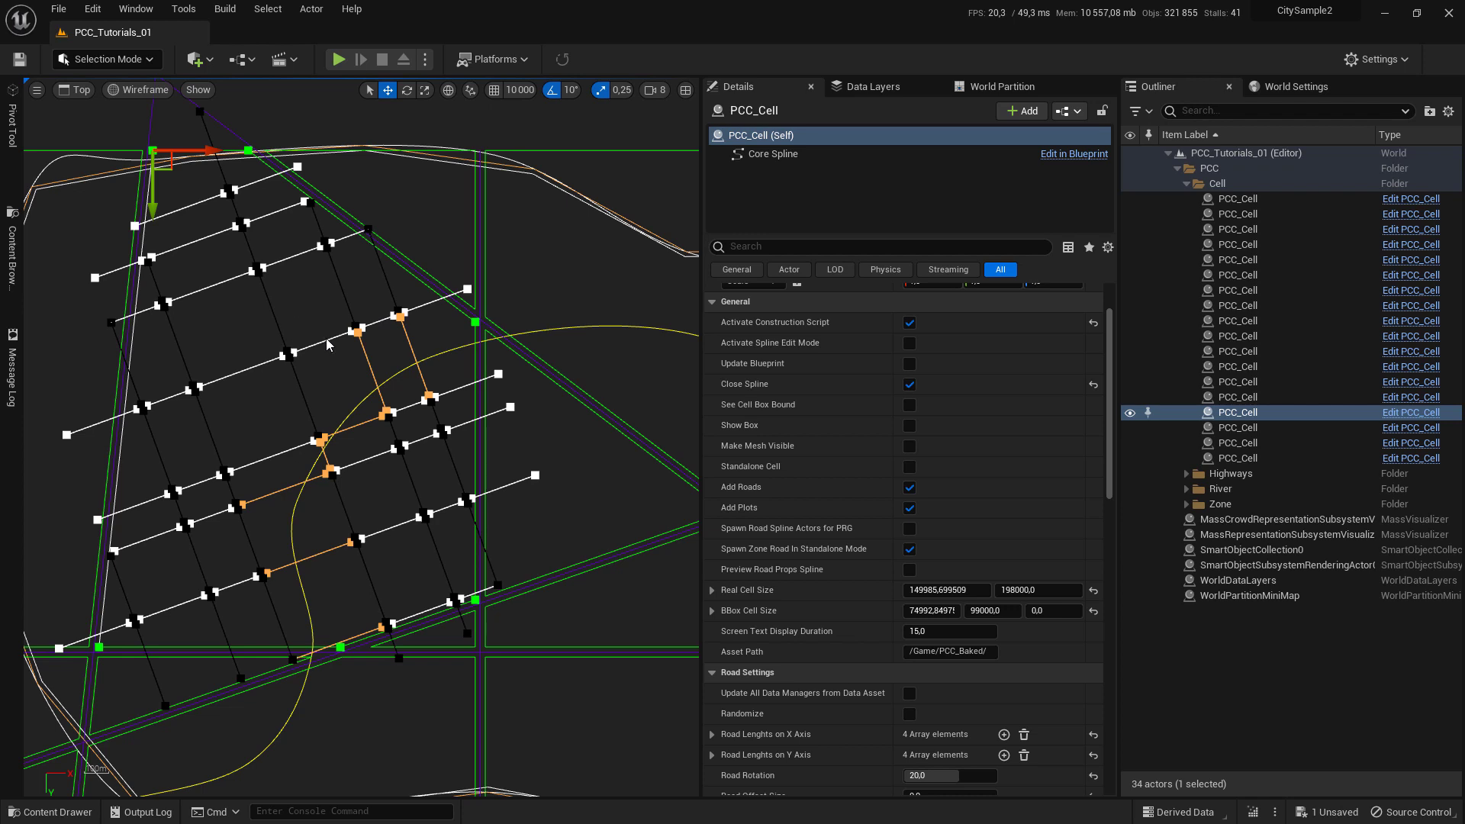
- Collapse General, lock the Details panel on the cell, and deselect it
{"action": "left_click", "coordinate": [734, 302]}
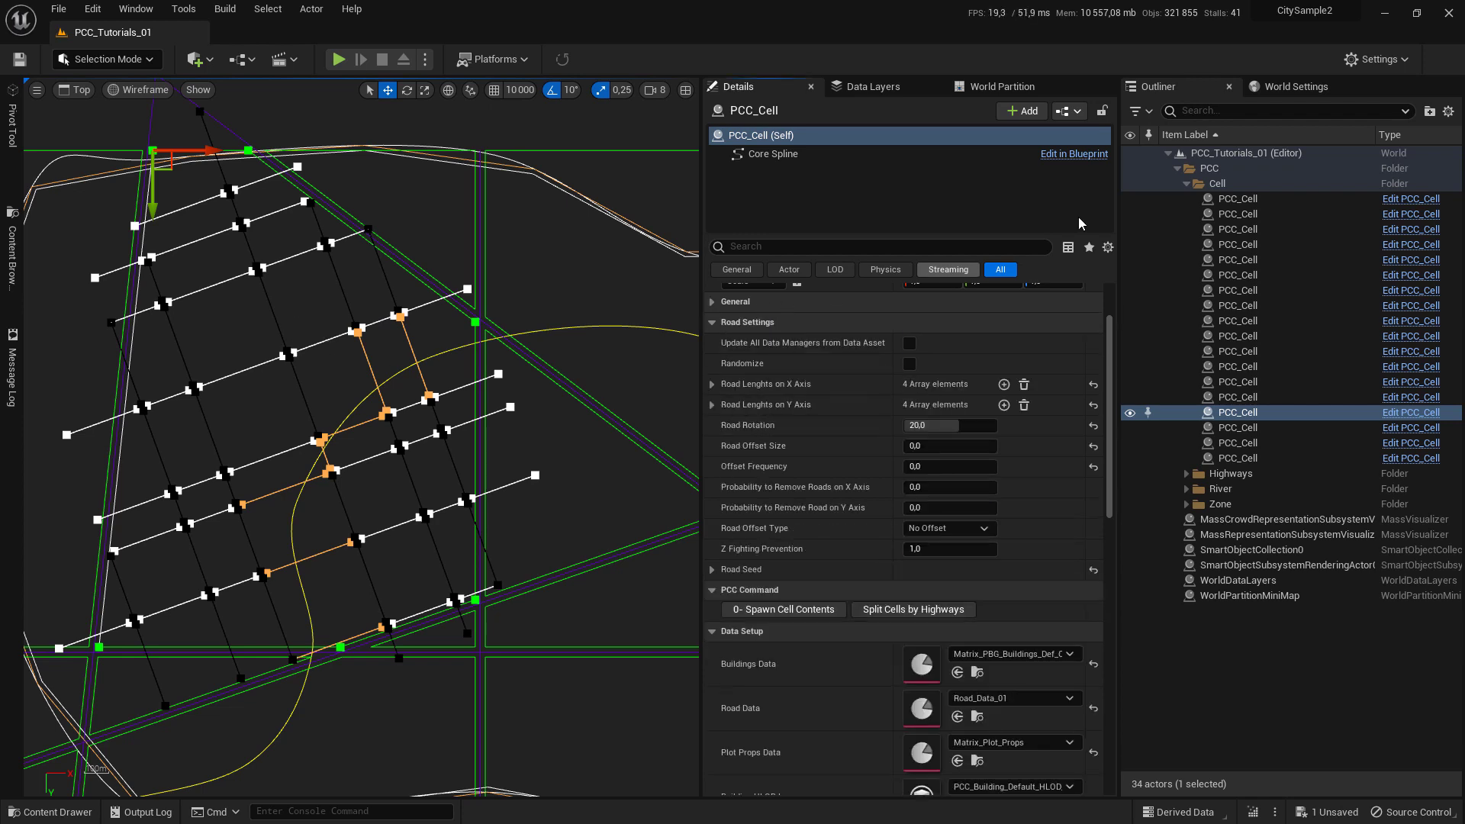
{"action": "left_click", "coordinate": [1102, 111]}
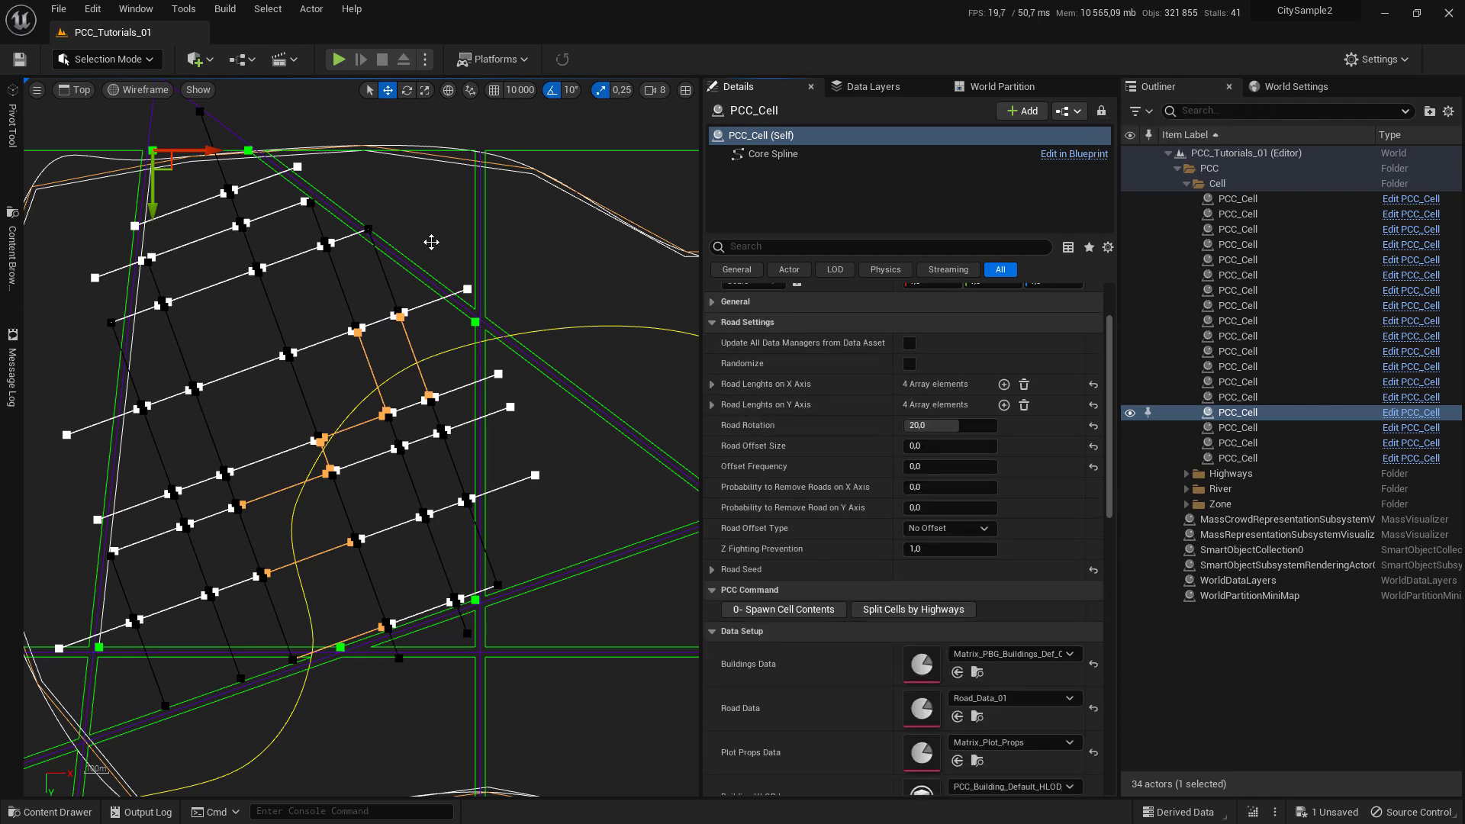
{"action": "left_click", "coordinate": [401, 215]}
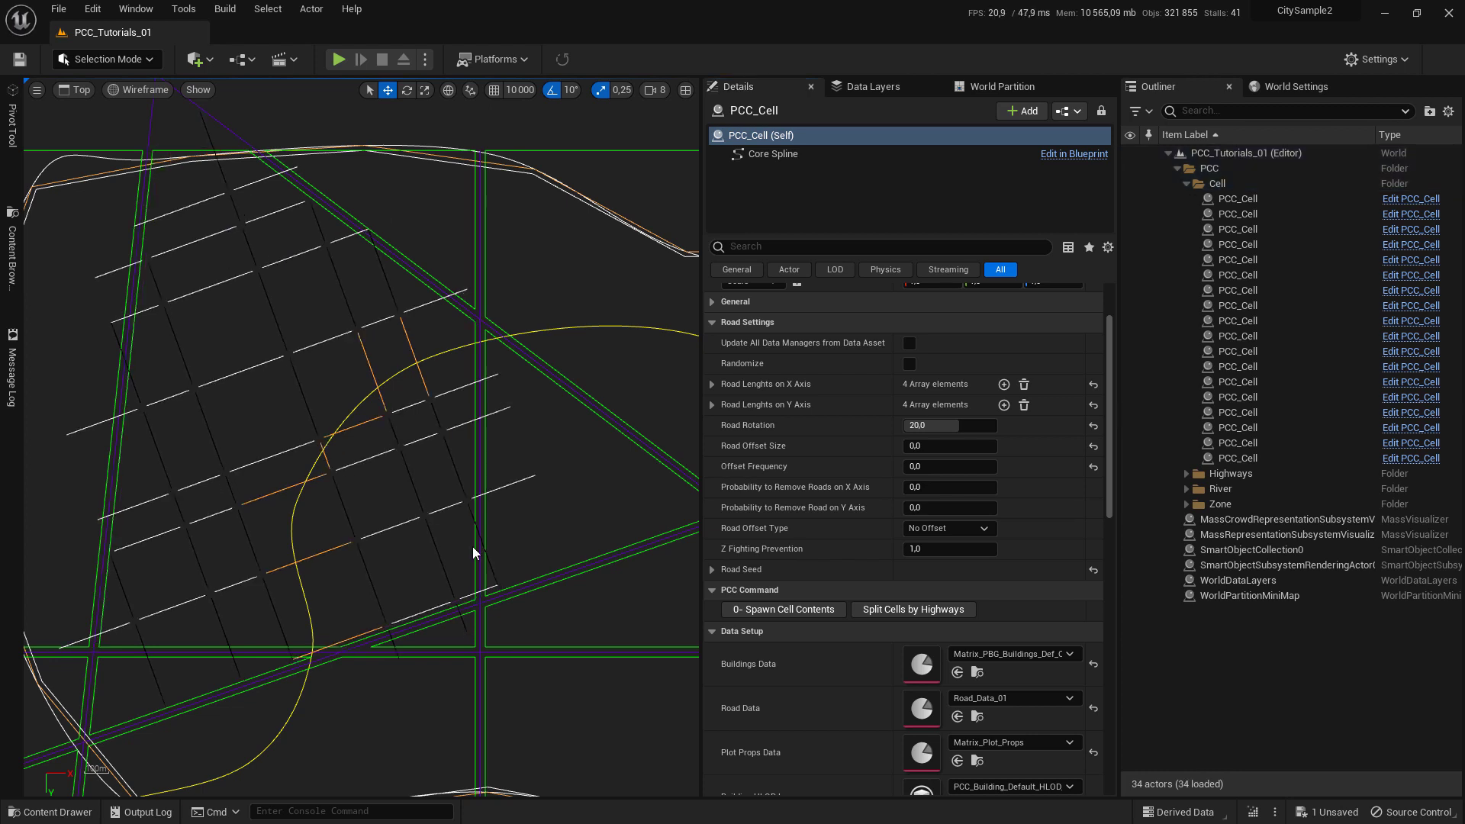
- Reroll the road layout three times with the Randomize checkbox
{"action": "scroll", "coordinate": [839, 488], "scroll_direction": "down", "scroll_amount": 3}
{"action": "scroll", "coordinate": [512, 378], "scroll_direction": "up", "scroll_amount": 1}
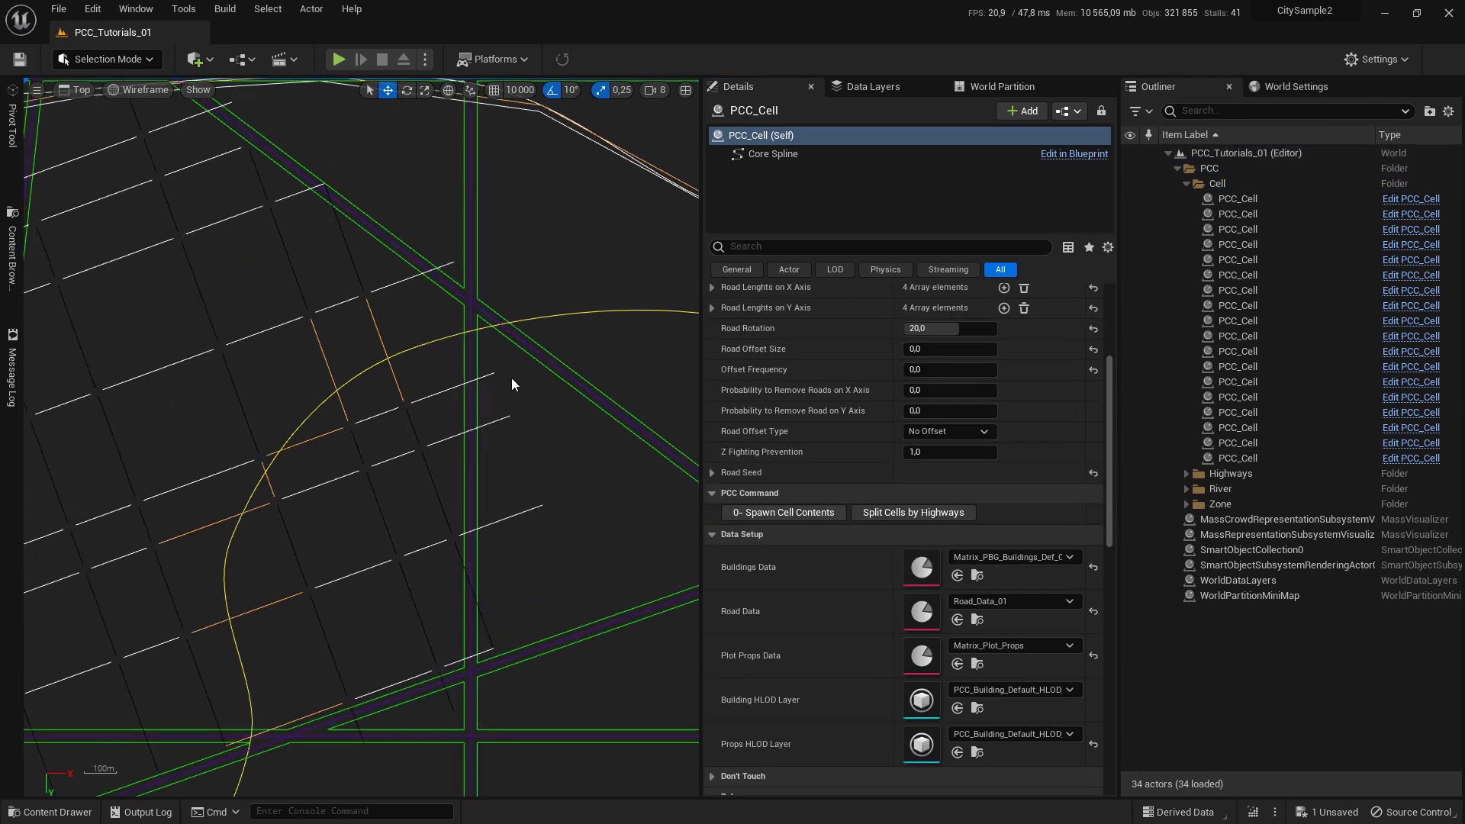
{"action": "scroll", "coordinate": [313, 391], "scroll_direction": "up", "scroll_amount": 1}
{"action": "scroll", "coordinate": [313, 396], "scroll_direction": "down", "scroll_amount": 1}
{"action": "scroll", "coordinate": [795, 448], "scroll_direction": "up", "scroll_amount": 4}
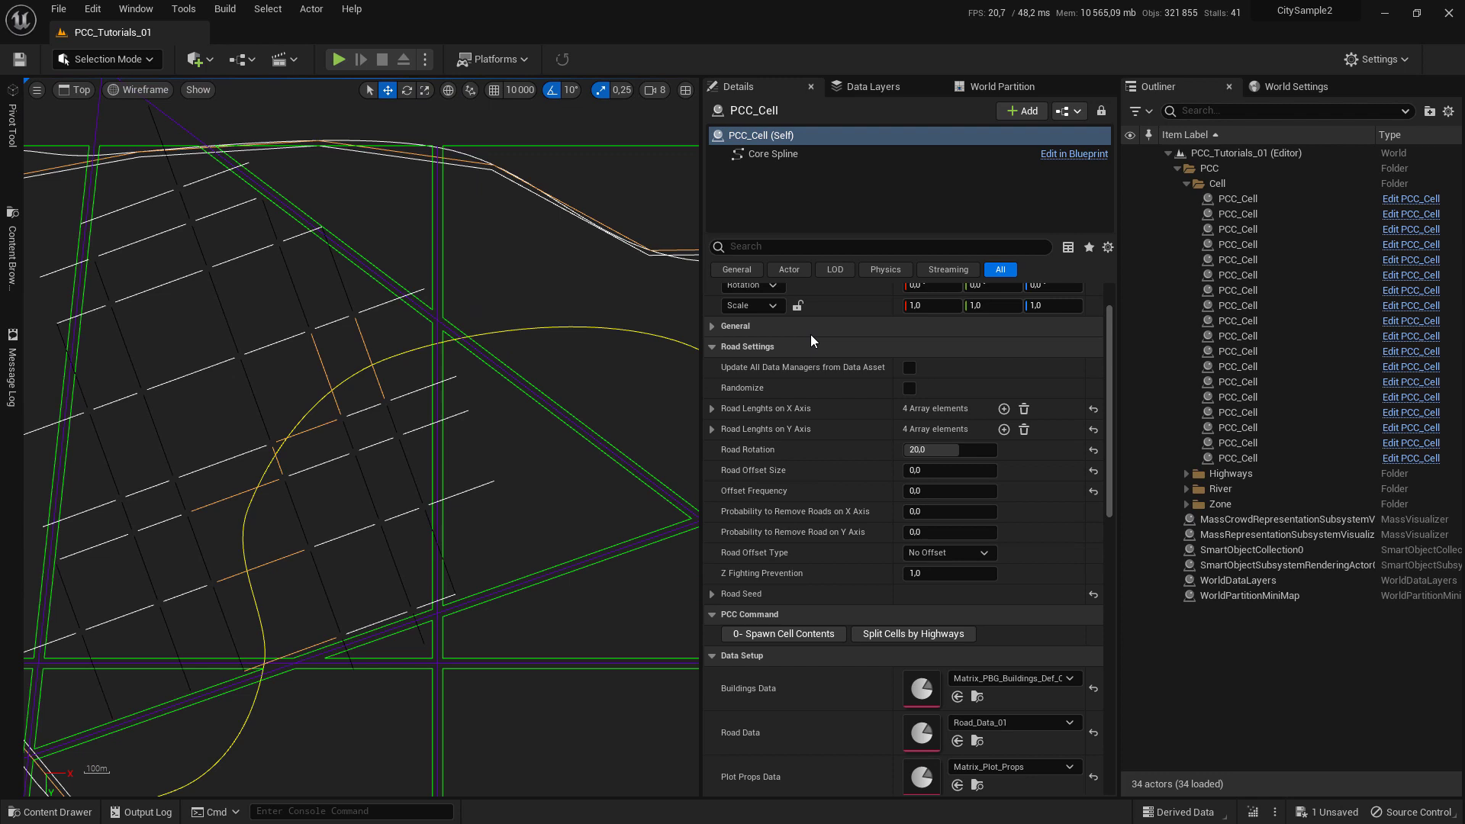
{"action": "left_click", "coordinate": [907, 389]}
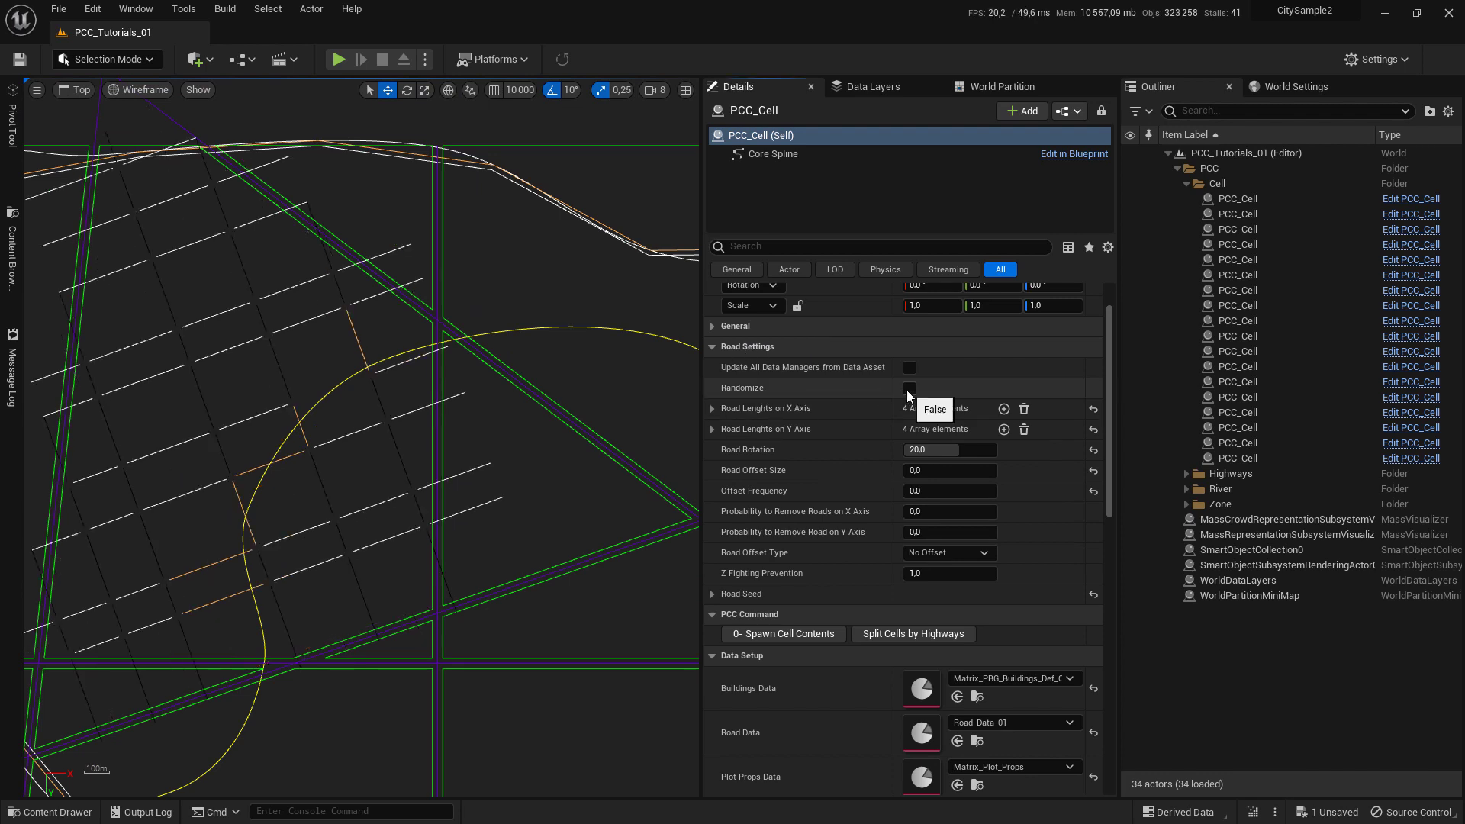
{"action": "left_click", "coordinate": [907, 389]}
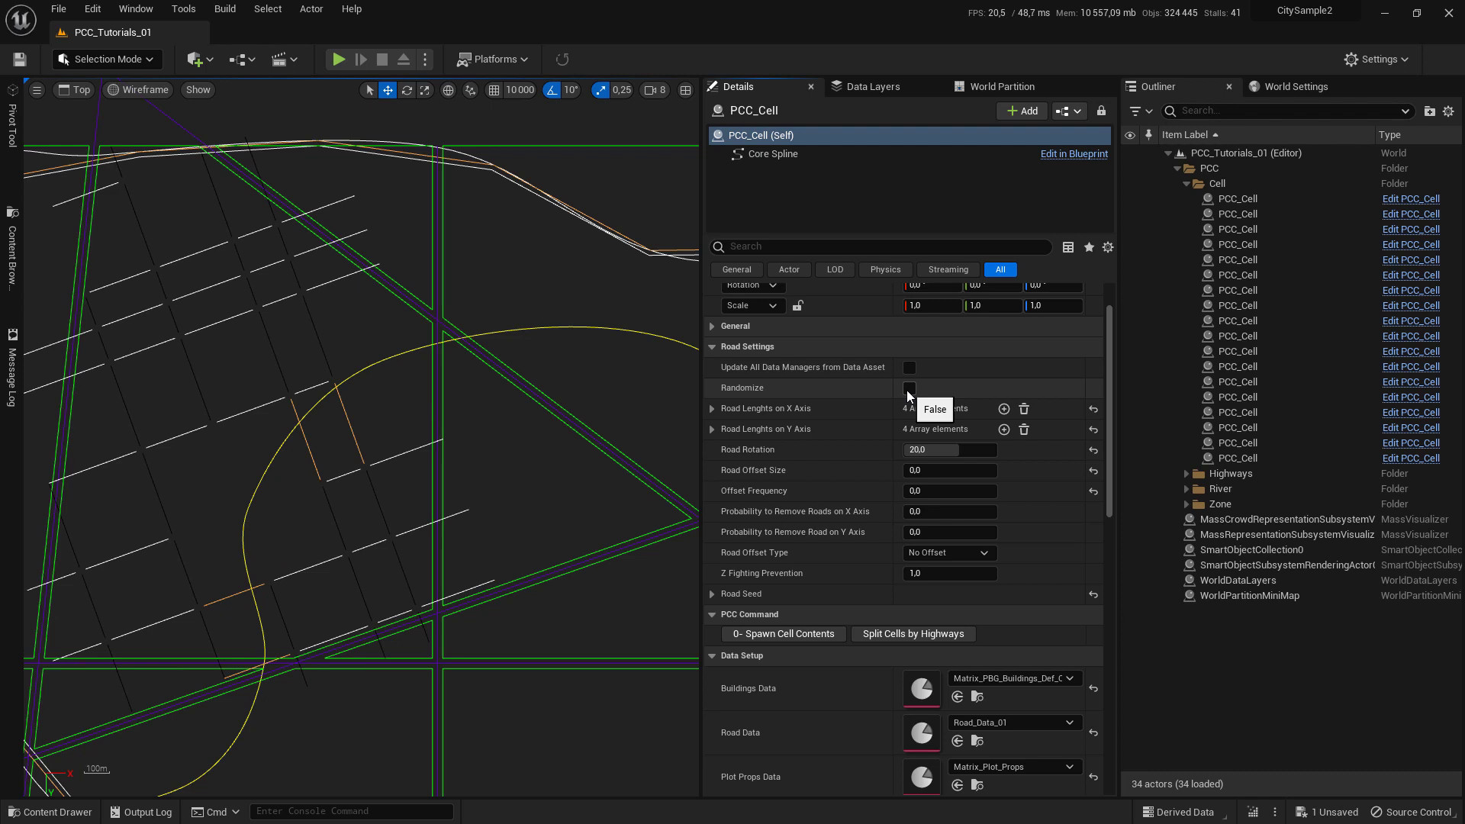
{"action": "left_click", "coordinate": [907, 389]}
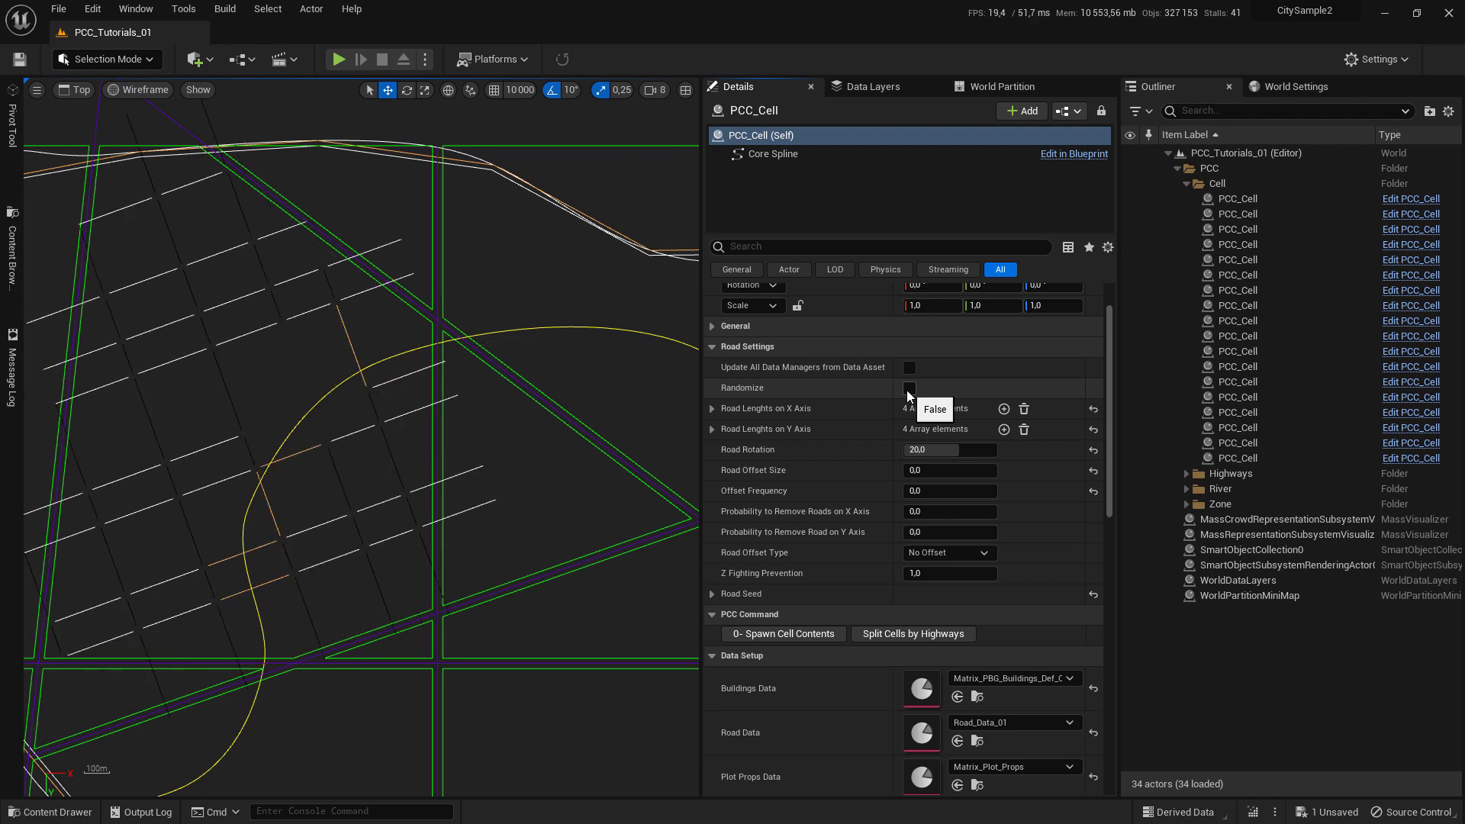
{"action": "scroll", "coordinate": [181, 364], "scroll_direction": "down", "scroll_amount": 5}
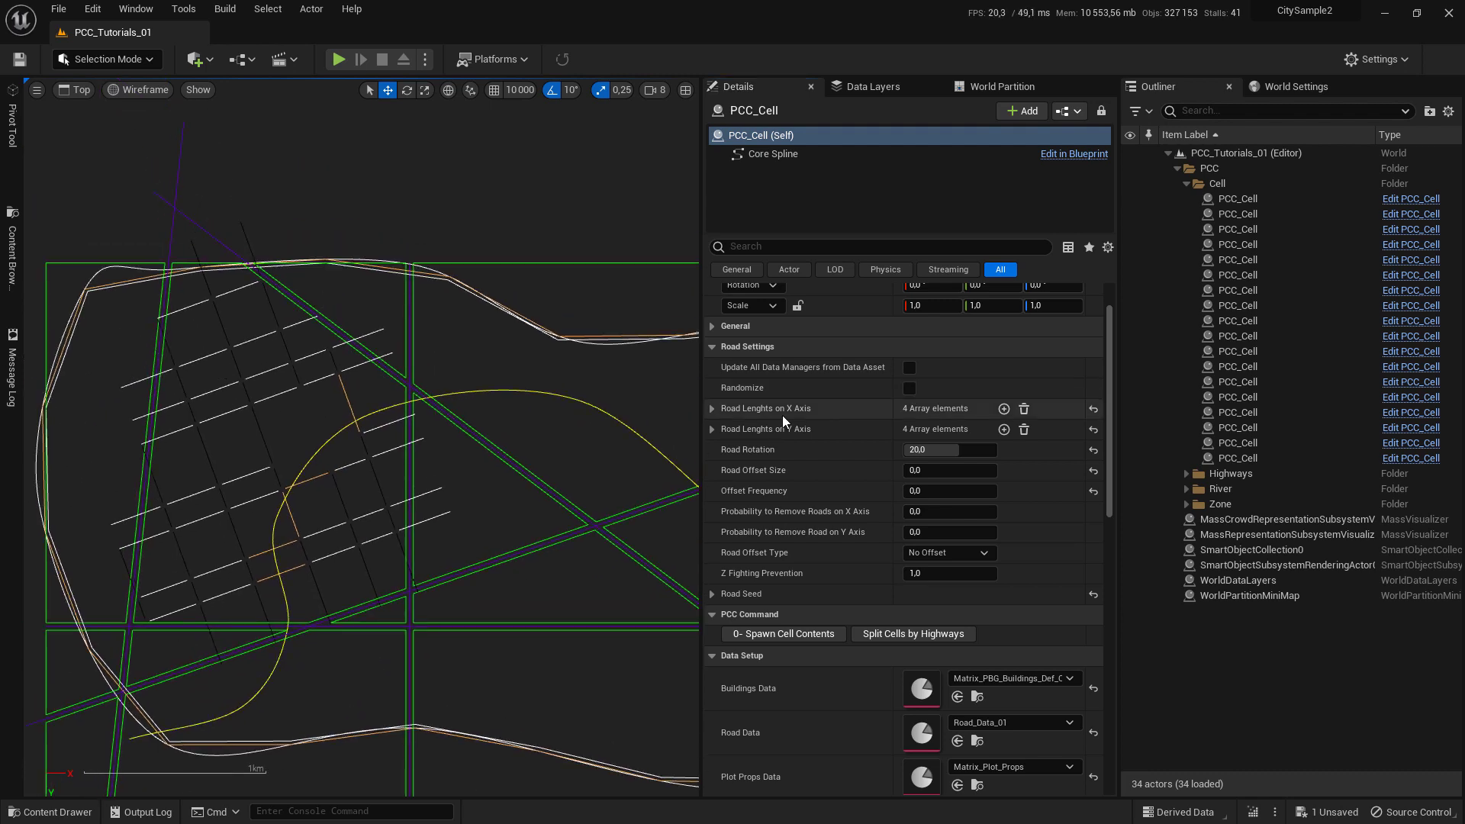
- Expand the X and Y road length lists and add a fifth X road length of 30000
{"action": "left_click", "coordinate": [708, 409]}
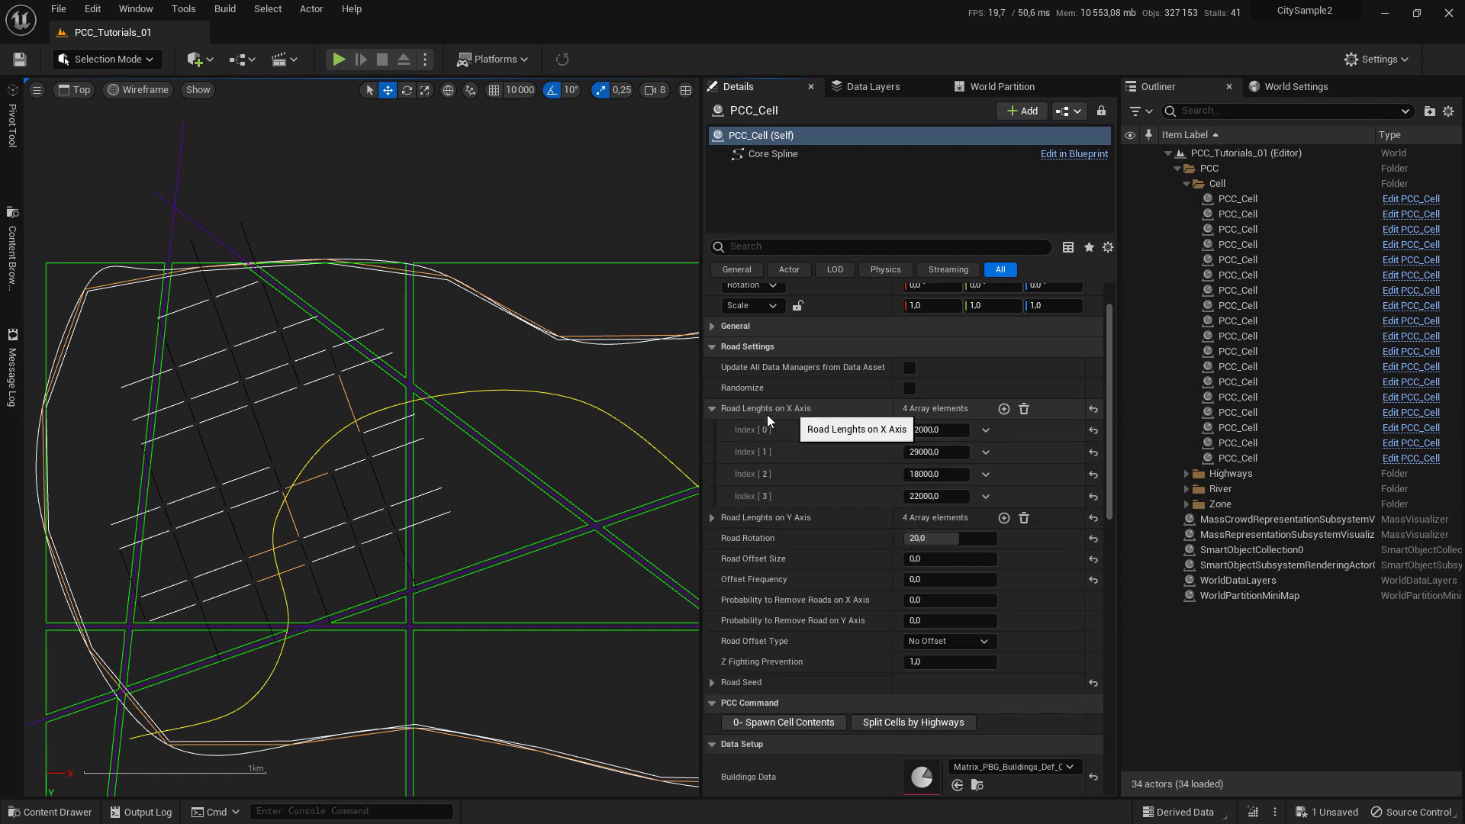
{"action": "left_click", "coordinate": [710, 518]}
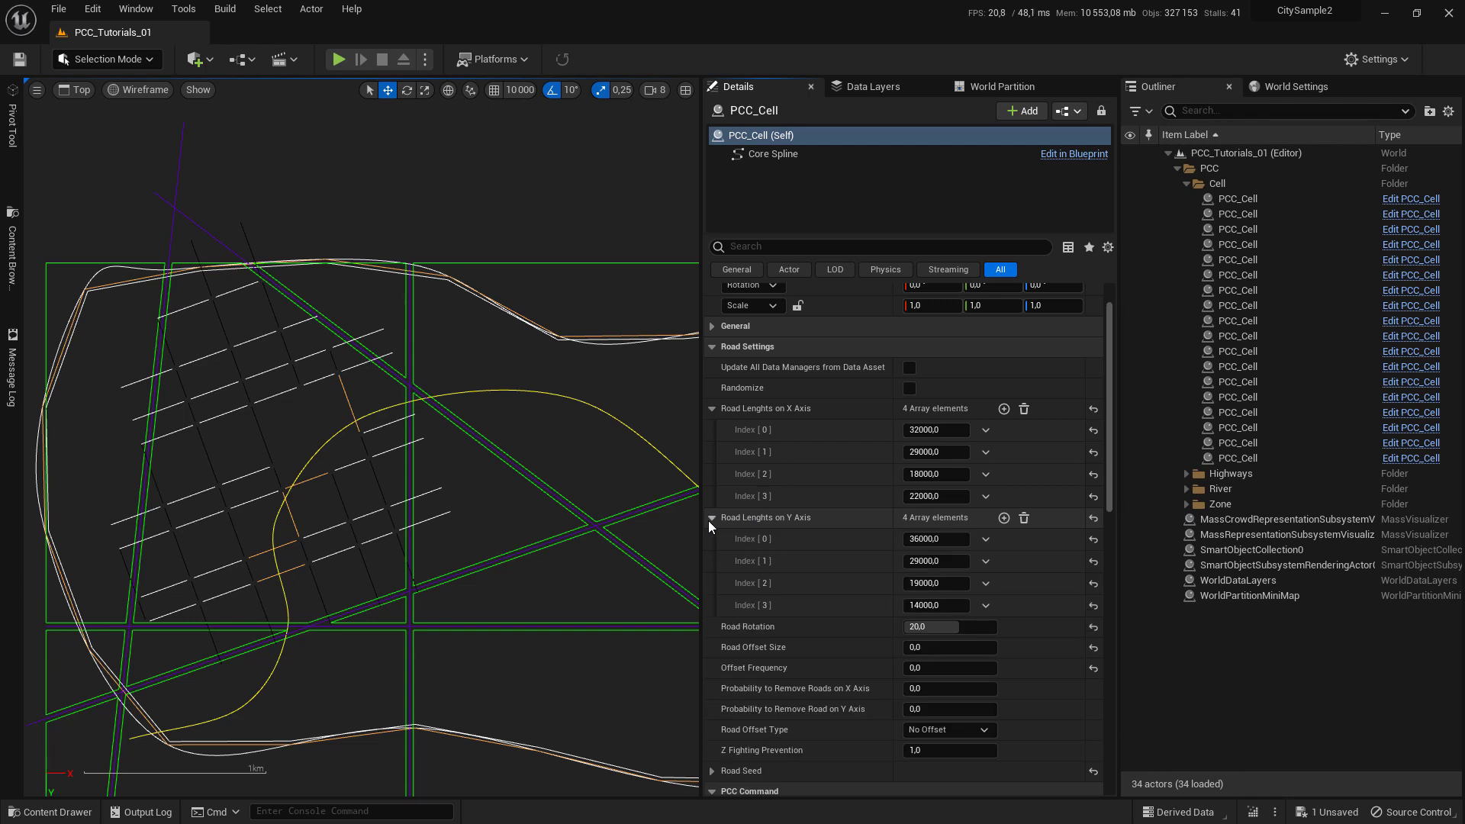
{"action": "left_click", "coordinate": [999, 411]}
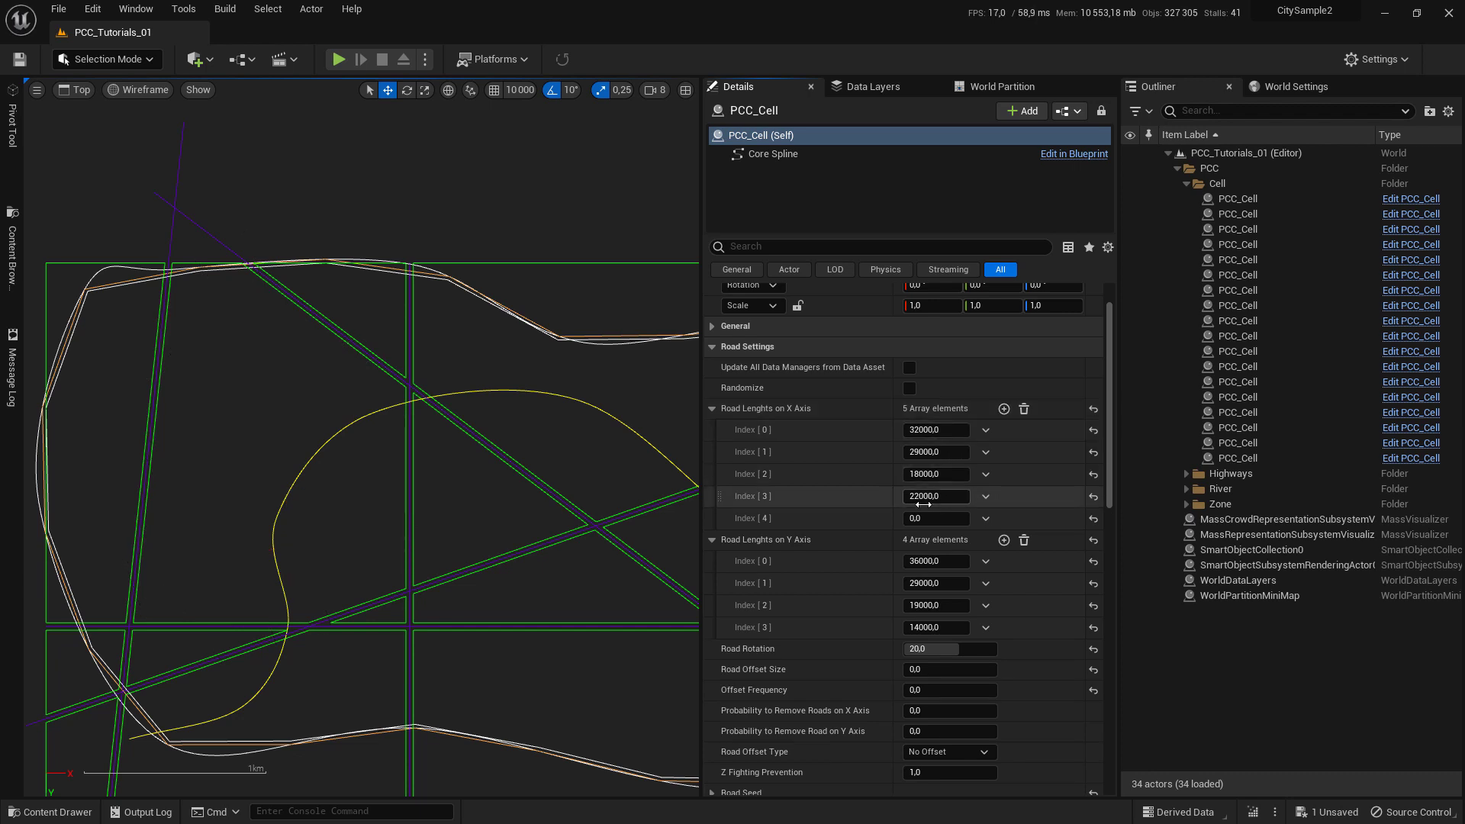
{"action": "left_click", "coordinate": [936, 518]}
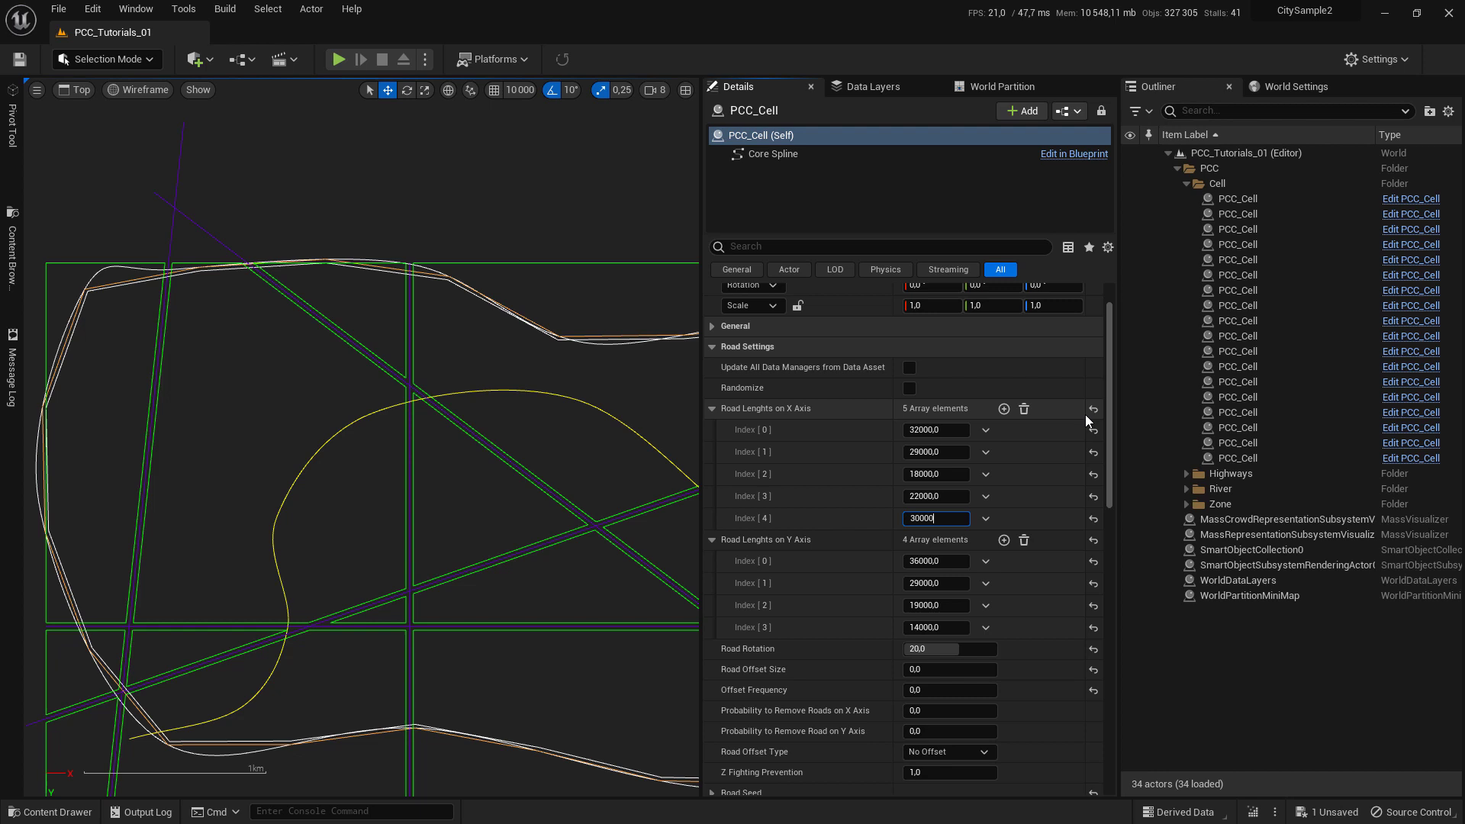
{"action": "key", "text": "Return"}
{"action": "scroll", "coordinate": [370, 534], "scroll_direction": "up", "scroll_amount": 1}
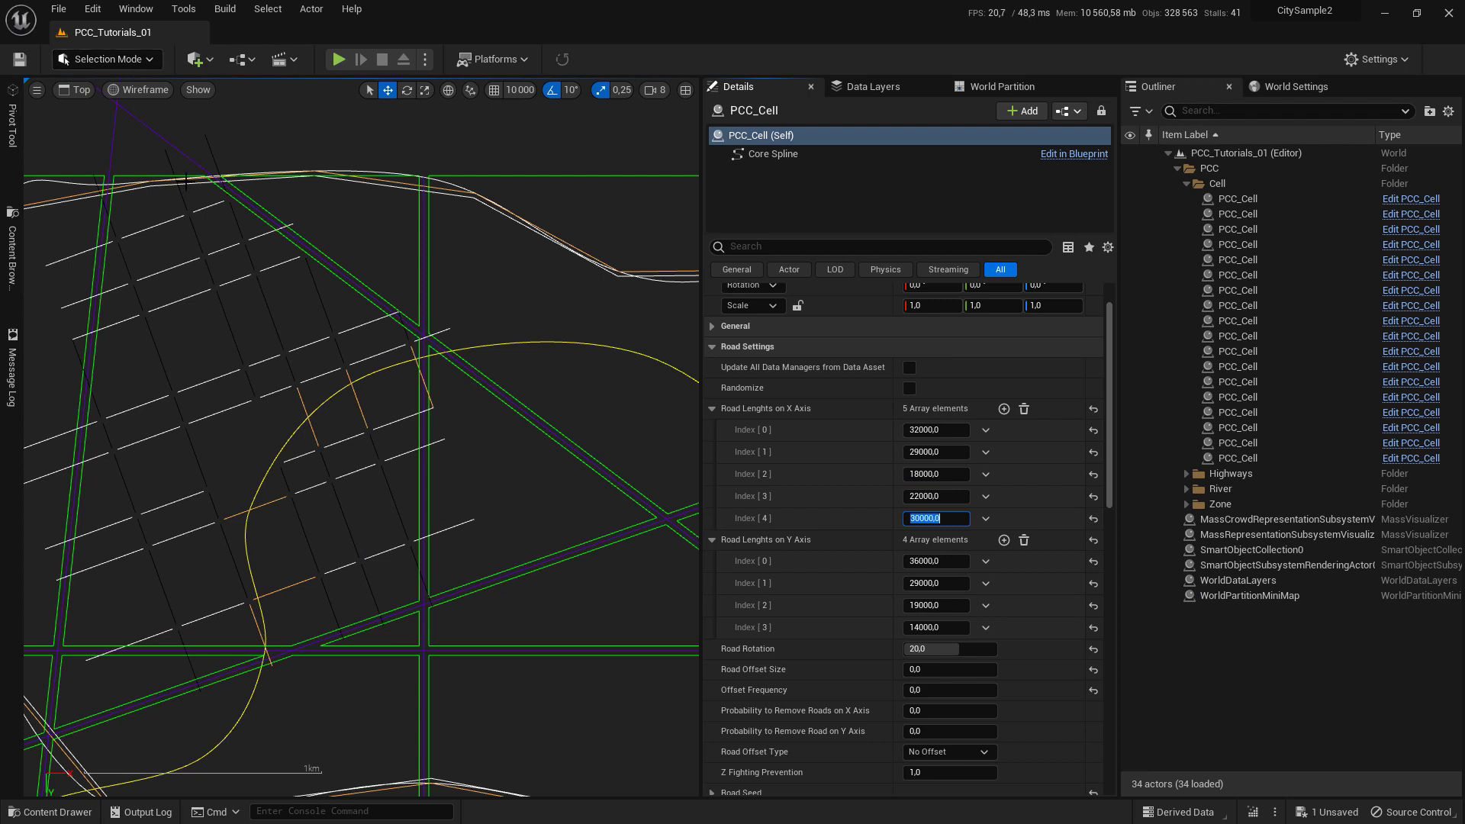
- Delete the 30000 and 18000 X road lengths, leaving 32000, 29000 and 22000
{"action": "left_click", "coordinate": [987, 519]}
{"action": "left_click", "coordinate": [1009, 558]}
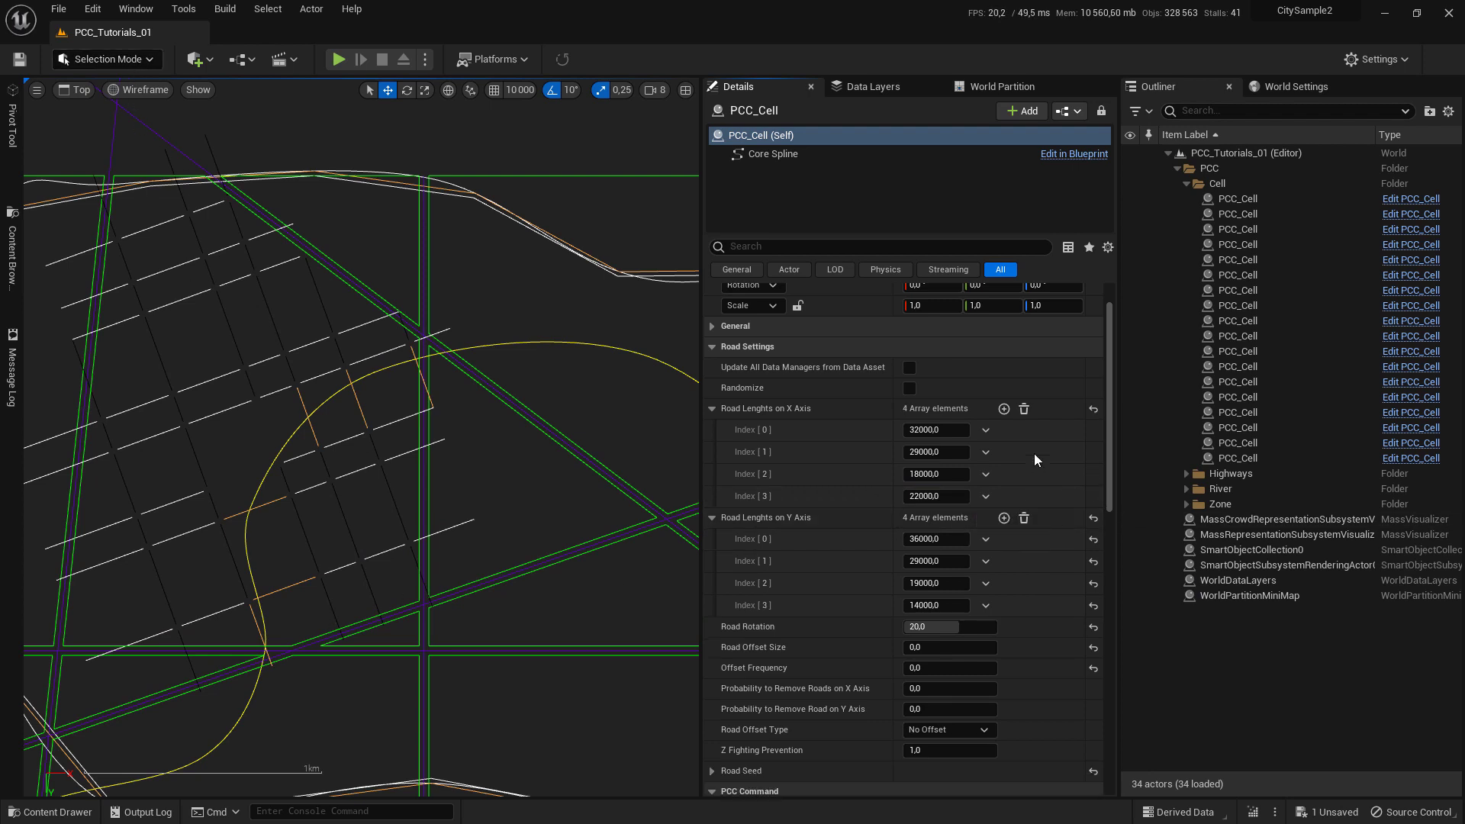
{"action": "left_click", "coordinate": [987, 473]}
{"action": "left_click", "coordinate": [1007, 513]}
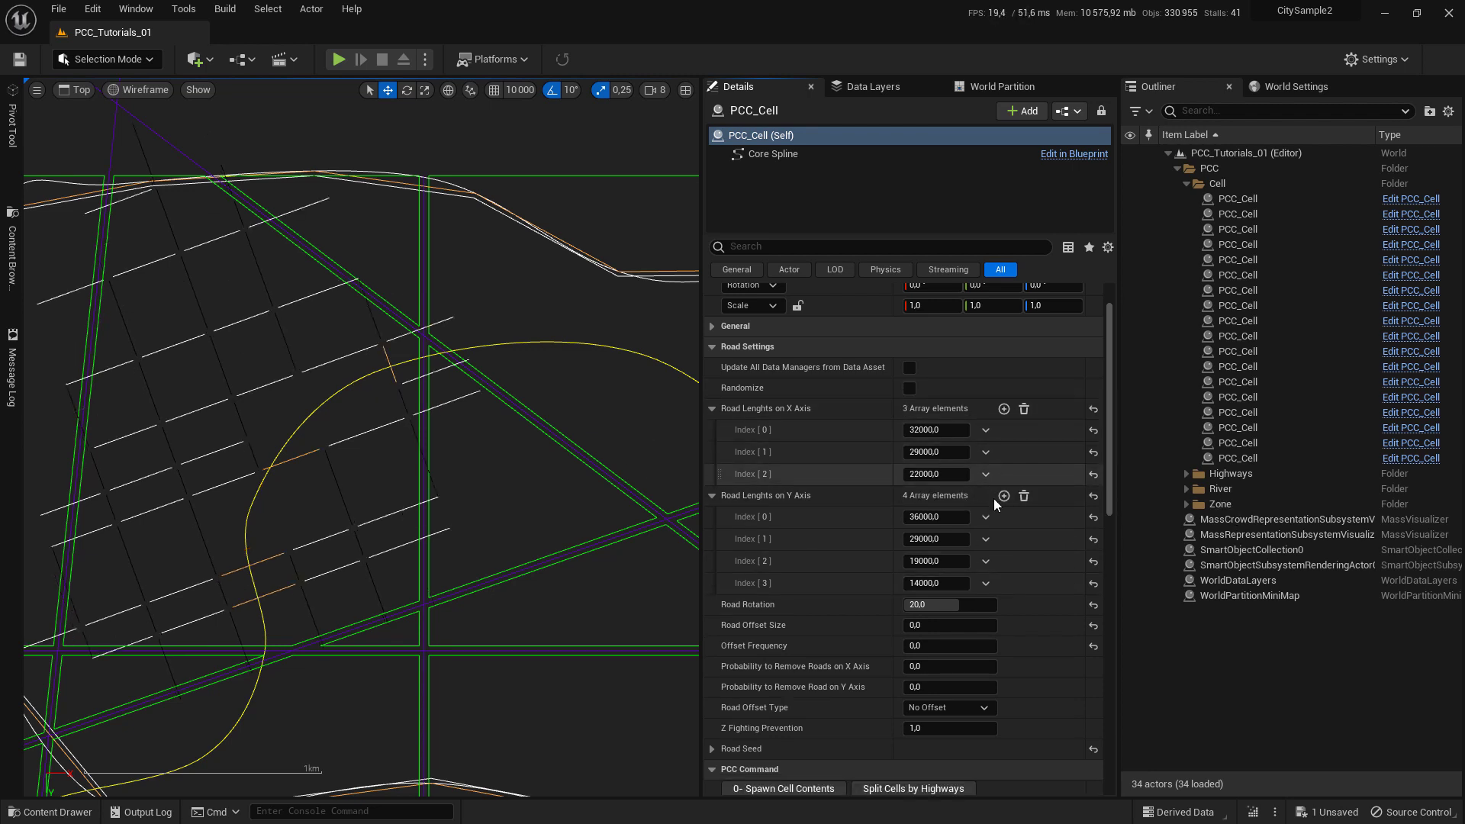
{"action": "scroll", "coordinate": [934, 525], "scroll_direction": "down", "scroll_amount": 6}
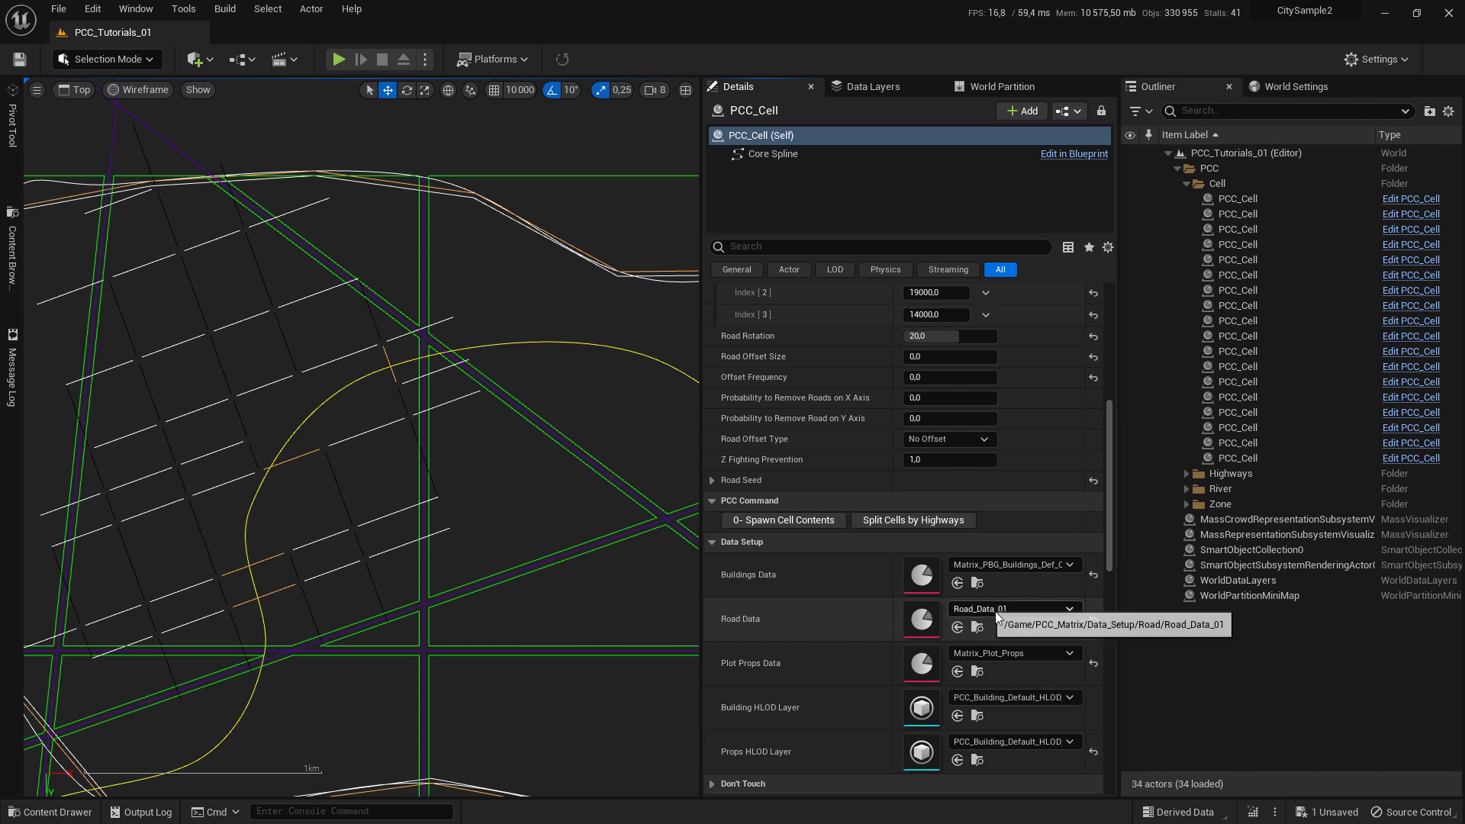
{"action": "scroll", "coordinate": [900, 496], "scroll_direction": "up", "scroll_amount": 5}
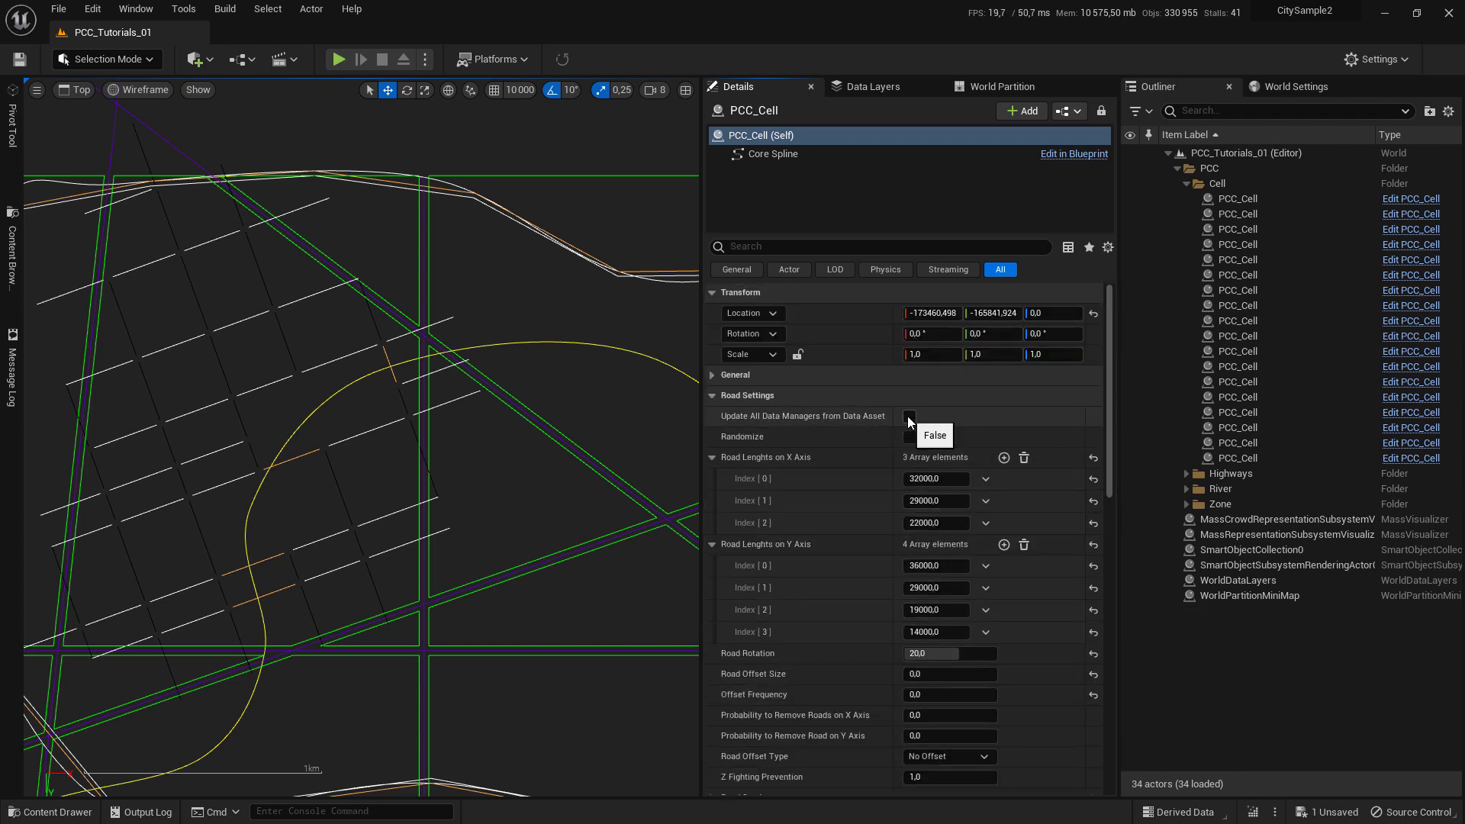
- Reload the road settings from the data asset and collapse the X and Y road length lists
{"action": "left_click", "coordinate": [909, 416]}
{"action": "right_click_drag", "start_coordinate": [345, 421], "coordinate": [424, 364]}
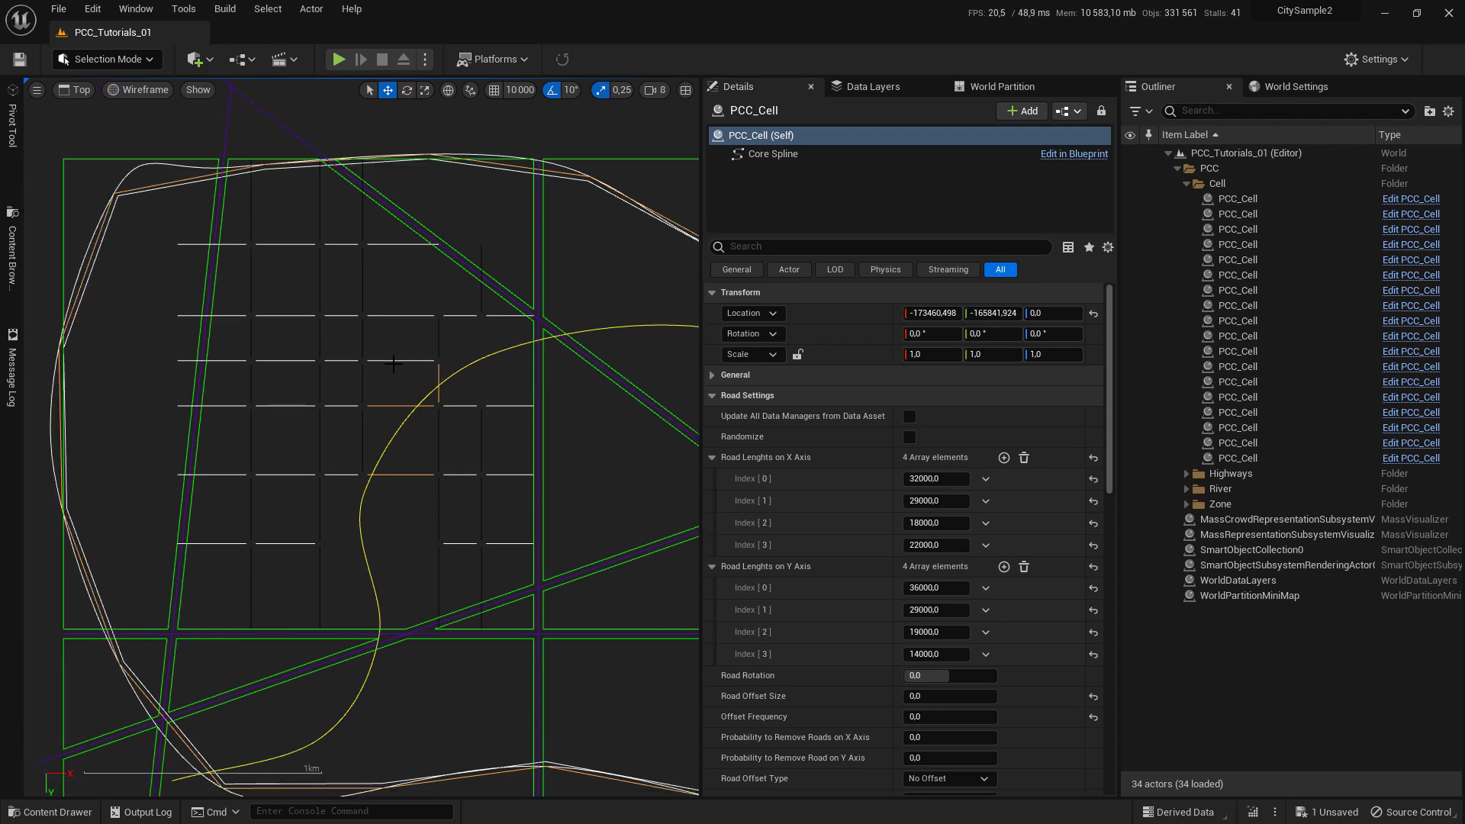
{"action": "left_click", "coordinate": [712, 456]}
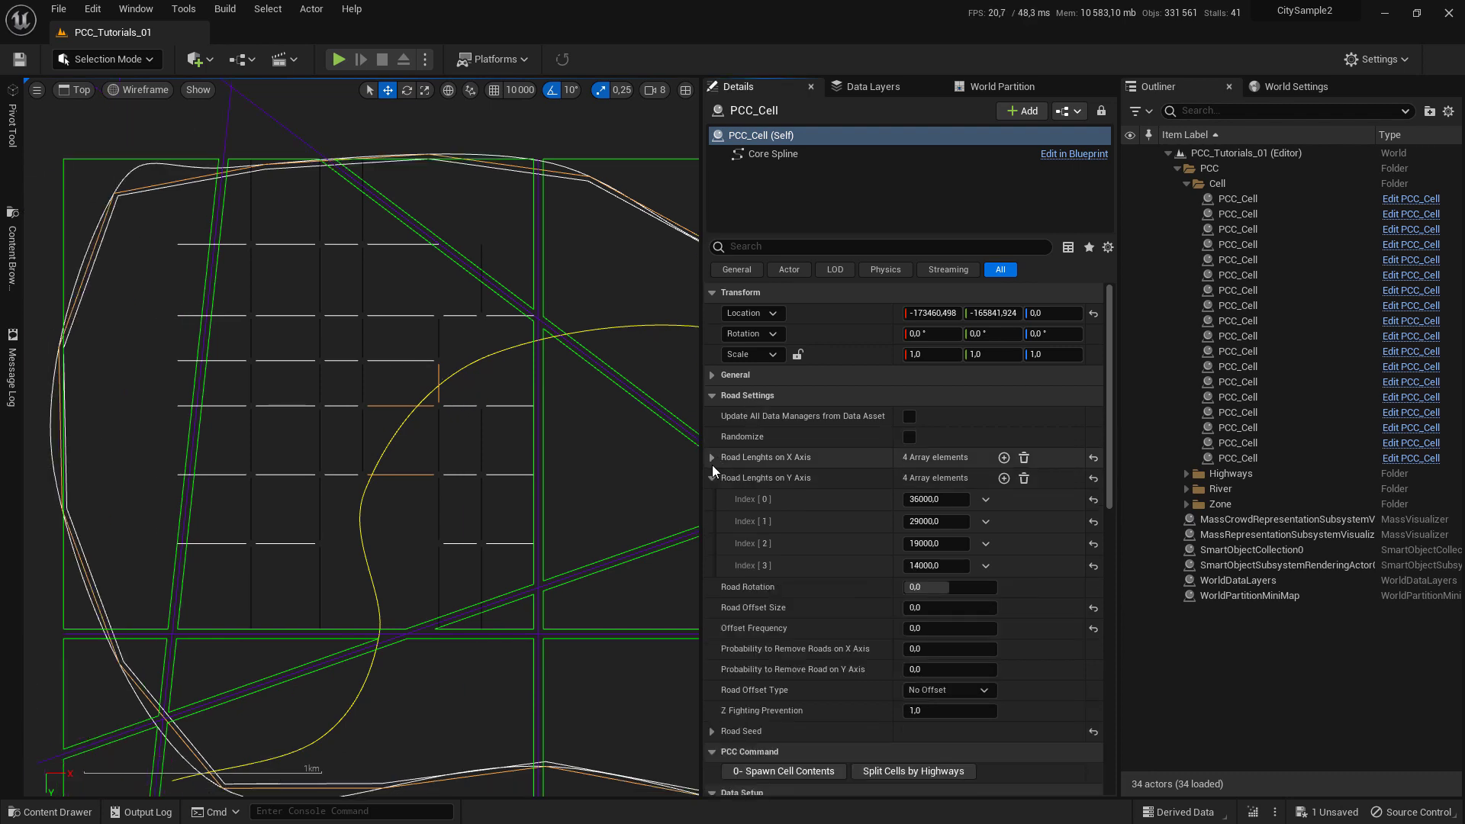
{"action": "left_click", "coordinate": [712, 478]}
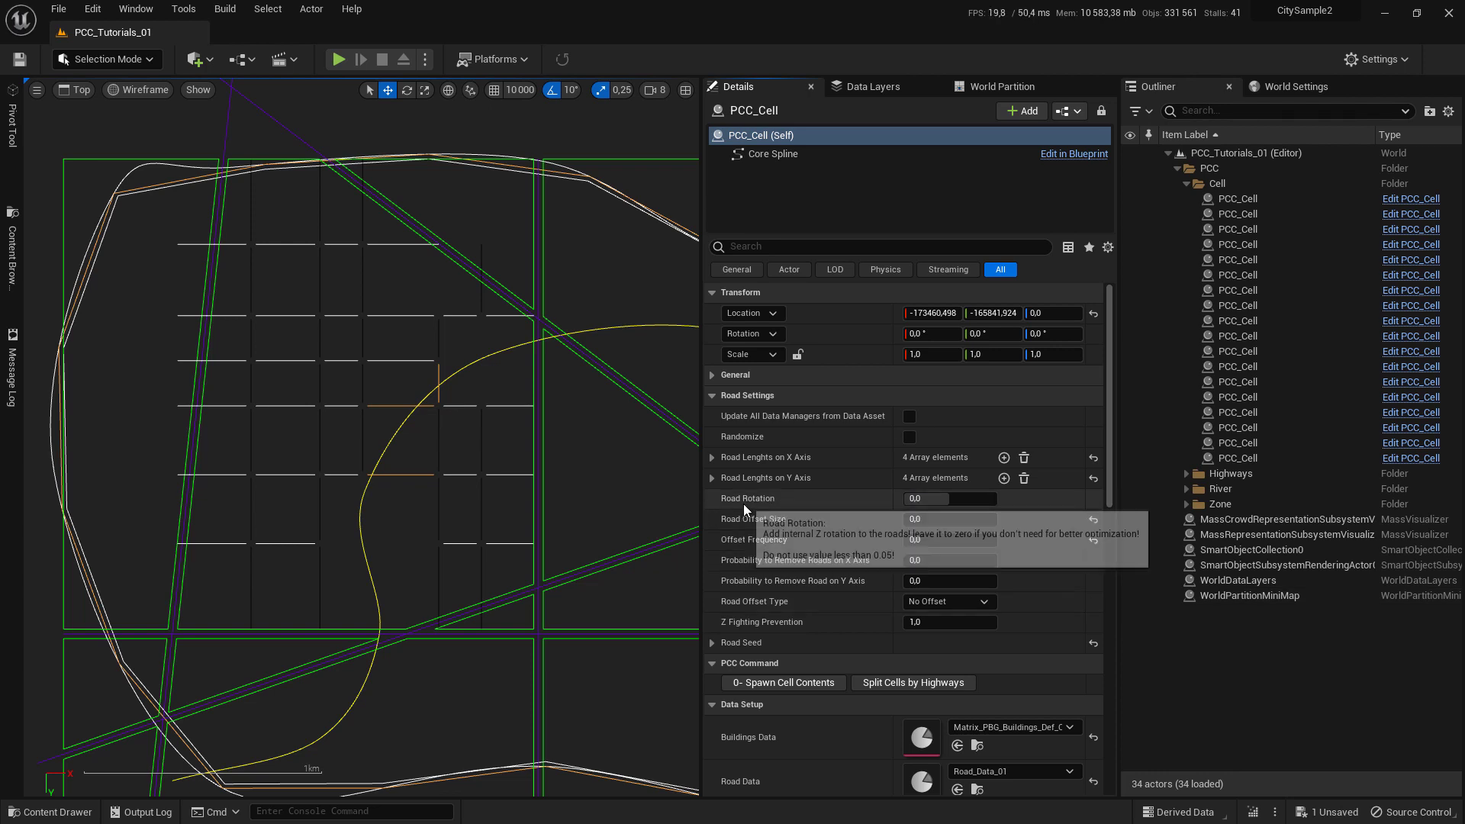
- Try Road Rotation values 20, 30, -60 and 20 on the grid
{"action": "left_click", "coordinate": [953, 498]}
{"action": "type", "text": "20"}
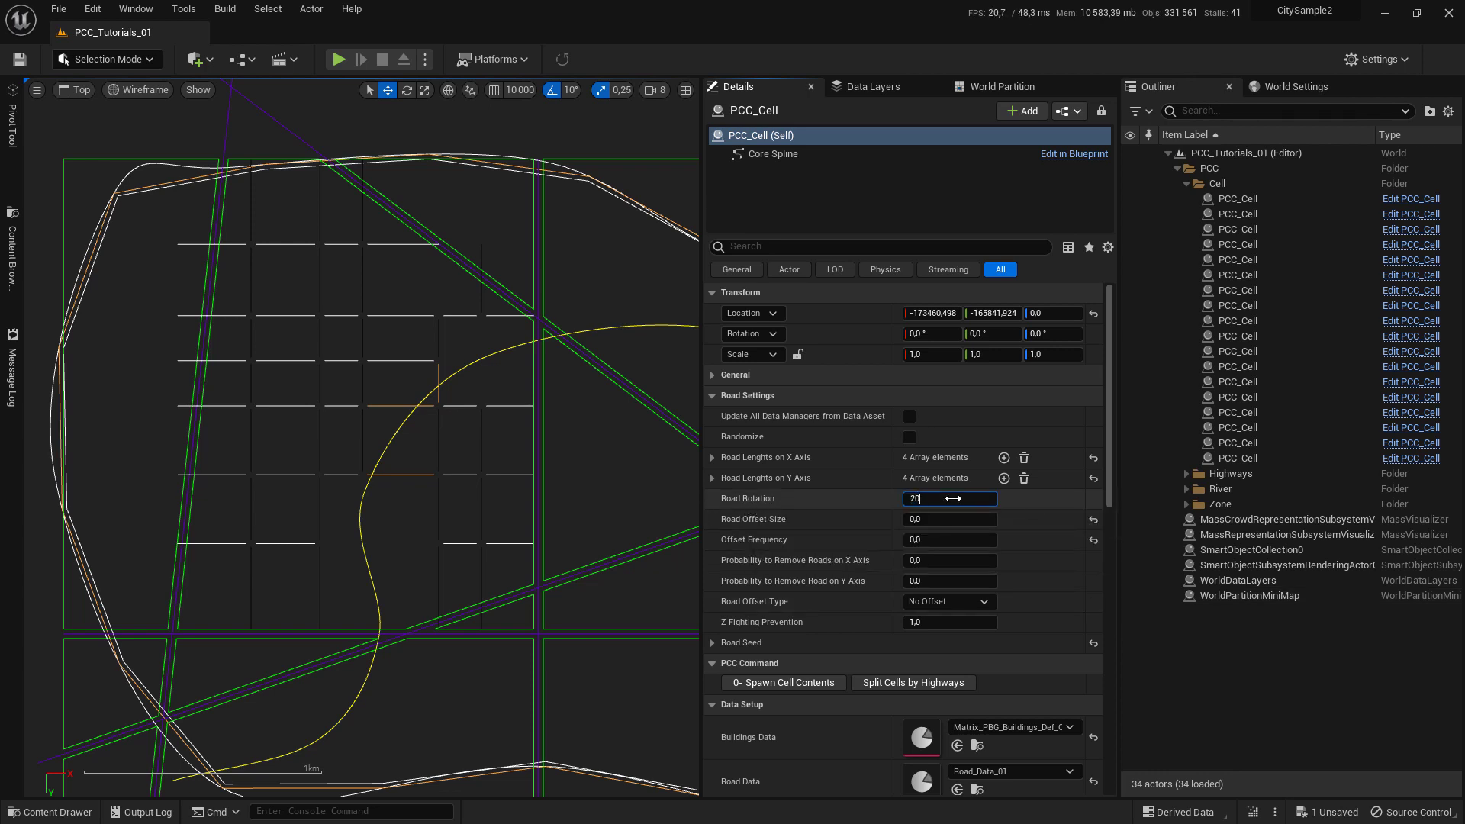
{"action": "key", "text": "Return"}
{"action": "type", "text": "30"}
{"action": "key", "text": "Return"}
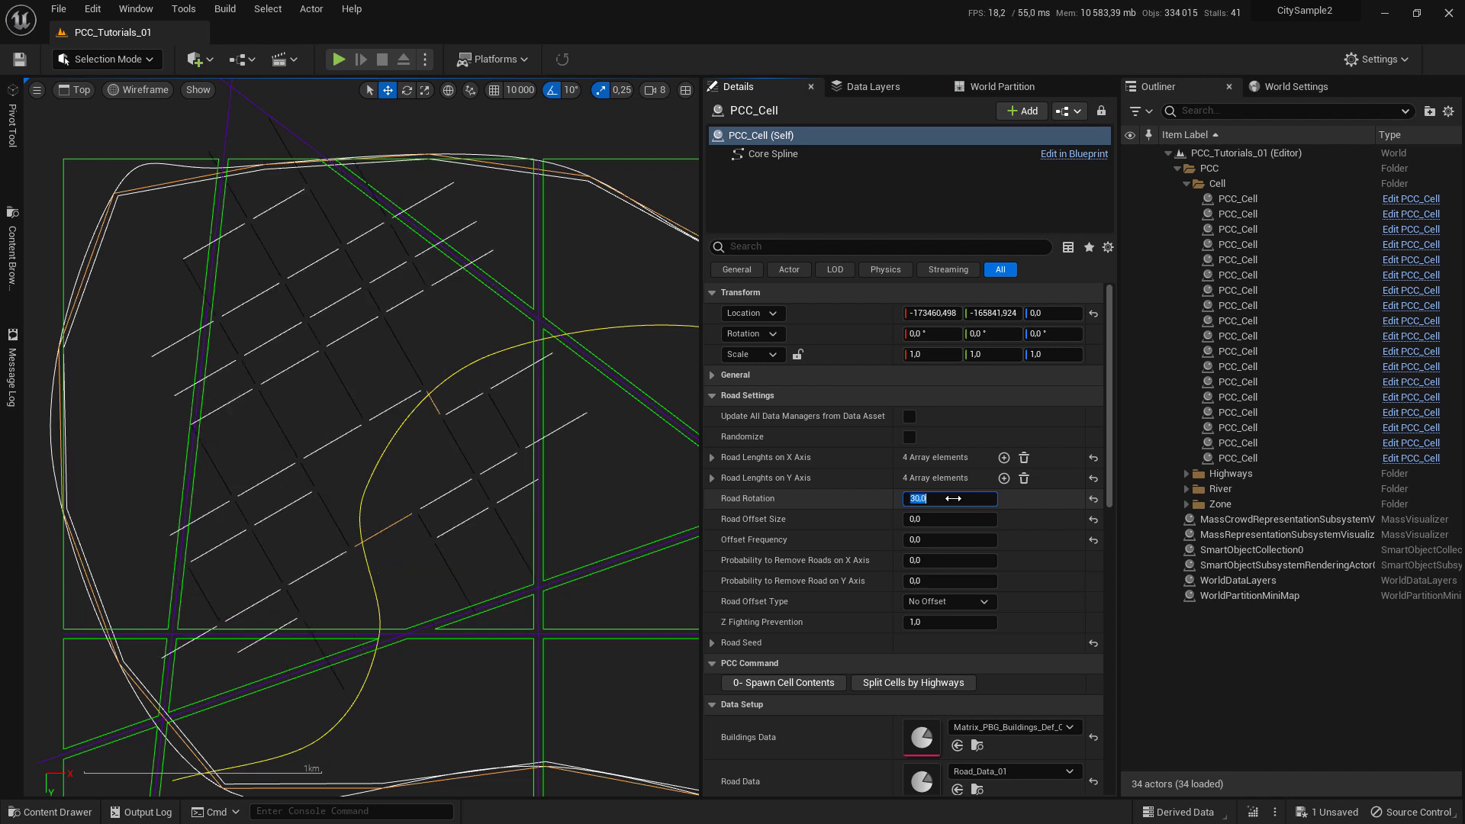
{"action": "type", "text": "-60"}
{"action": "key", "text": "Return"}
{"action": "type", "text": "02"}
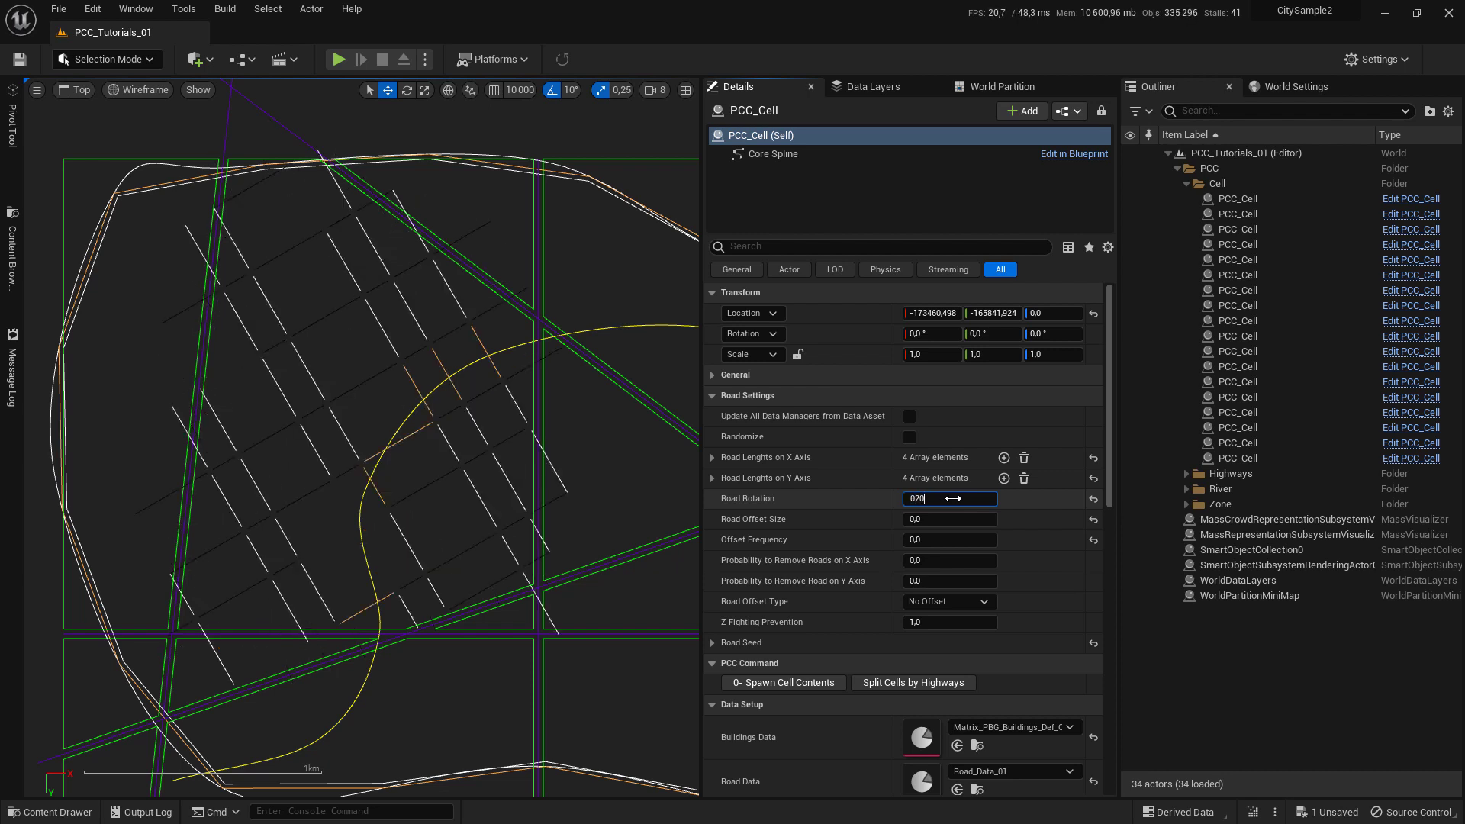
{"action": "type", "text": "0"}
{"action": "key", "text": "Return"}
- Try Road Rotation 10 and 5, then reset it to 0 so the grid is axis-aligned
{"action": "type", "text": "10"}
{"action": "key", "text": "Return"}
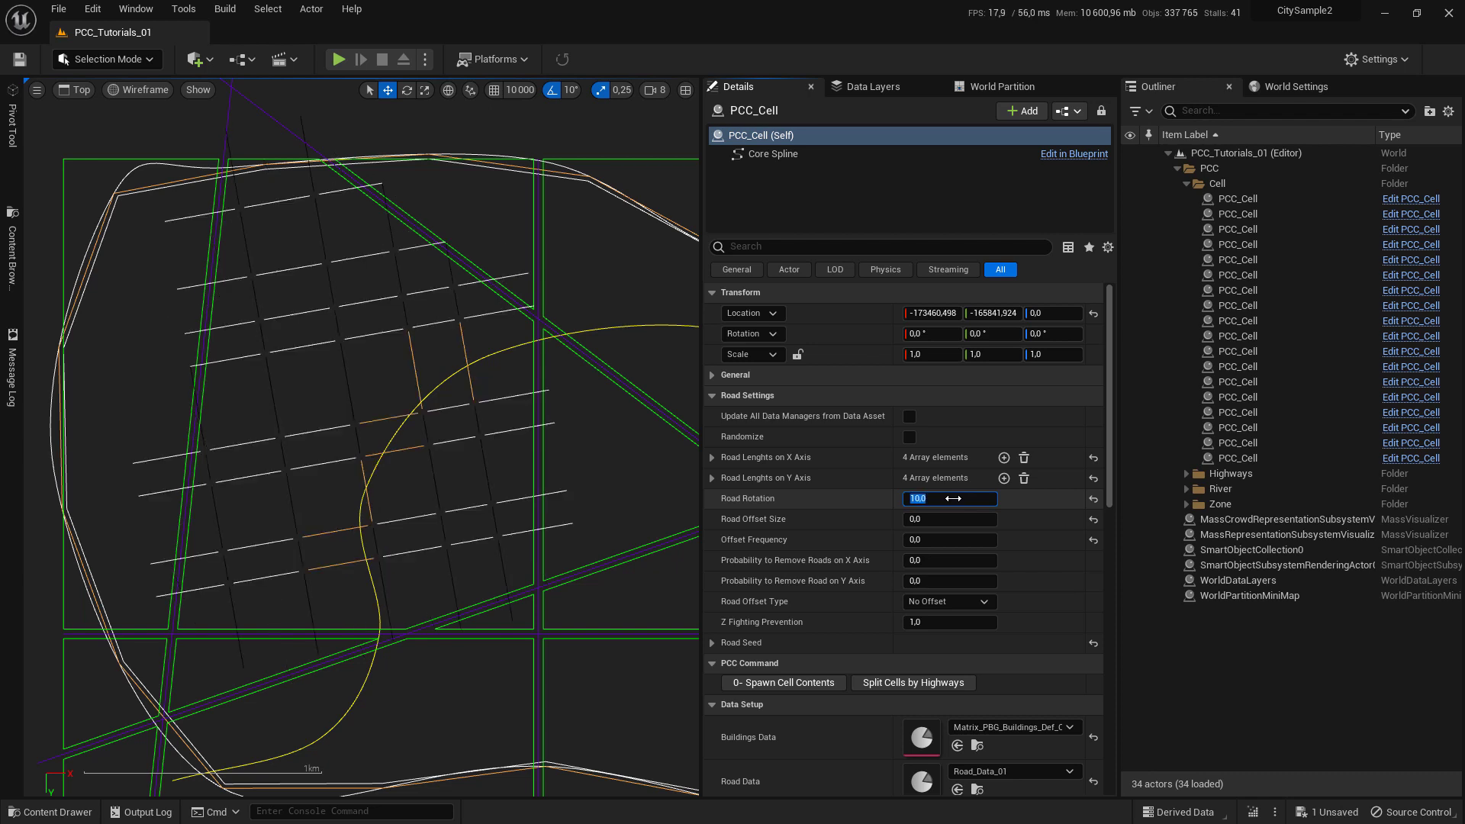
{"action": "type", "text": "5"}
{"action": "key", "text": "Return"}
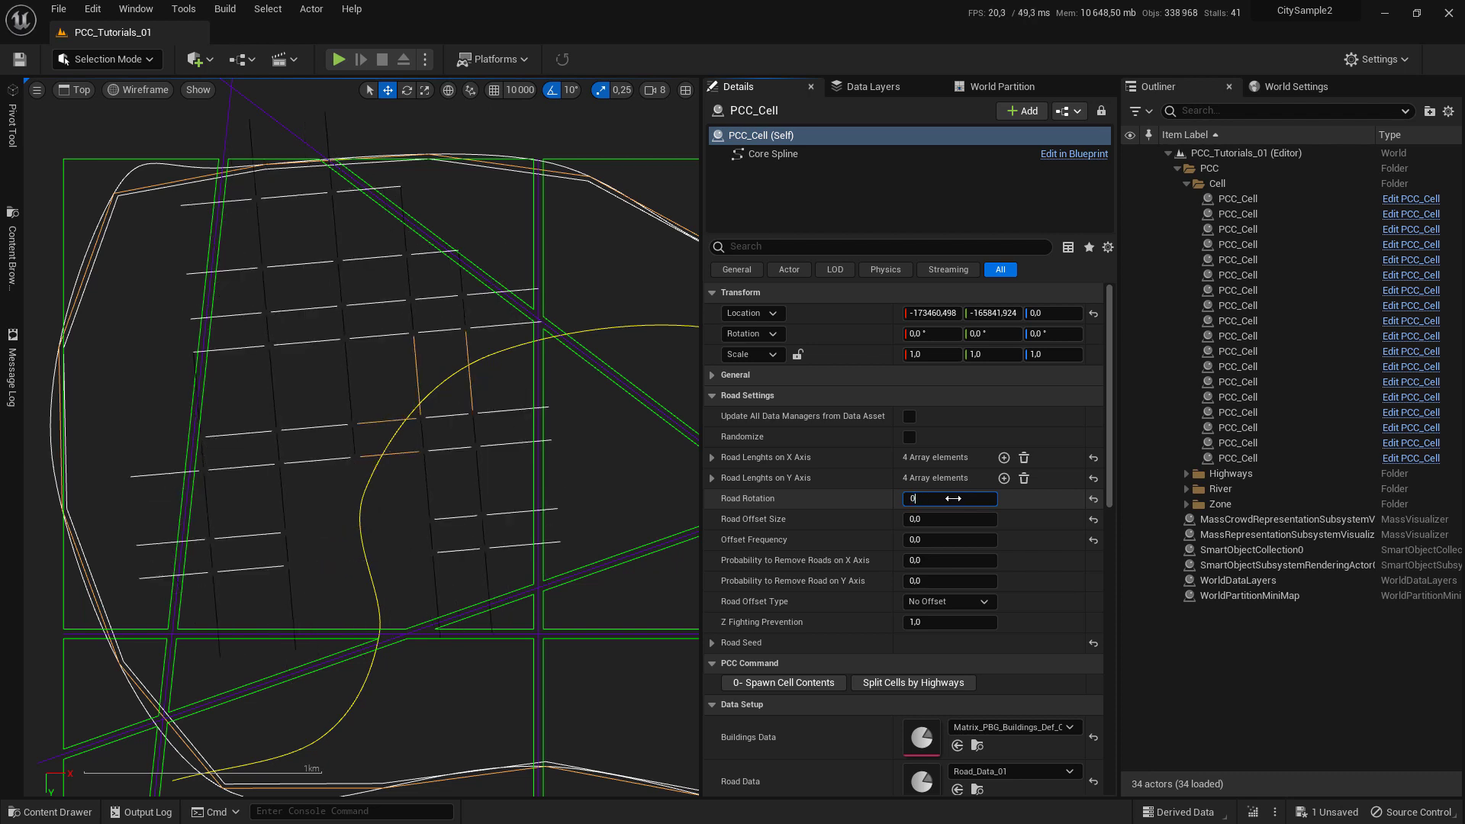
{"action": "type", "text": "0"}
{"action": "key", "text": "Return"}
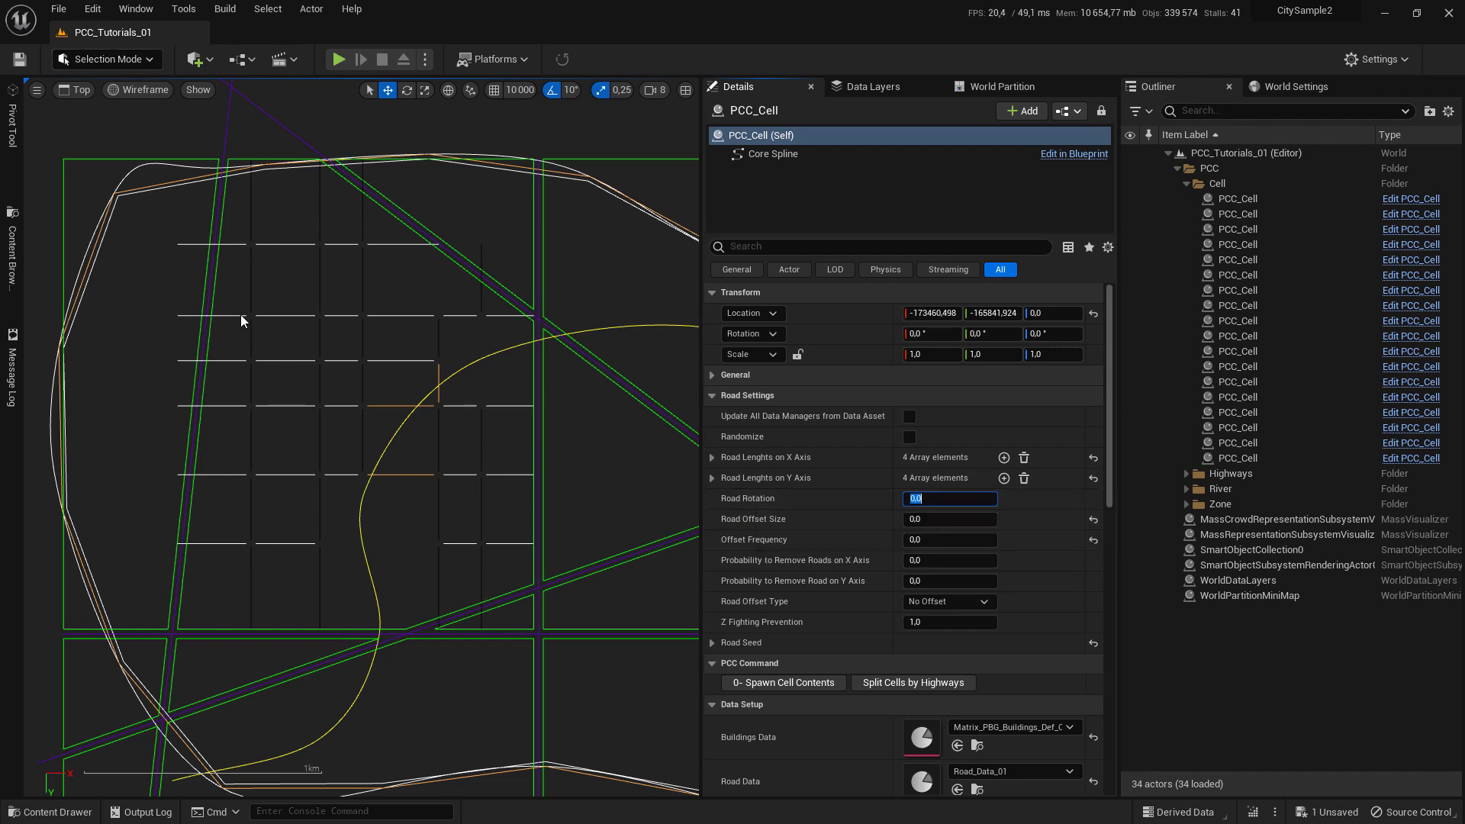
{"action": "scroll", "coordinate": [239, 324], "scroll_direction": "down", "scroll_amount": 5}
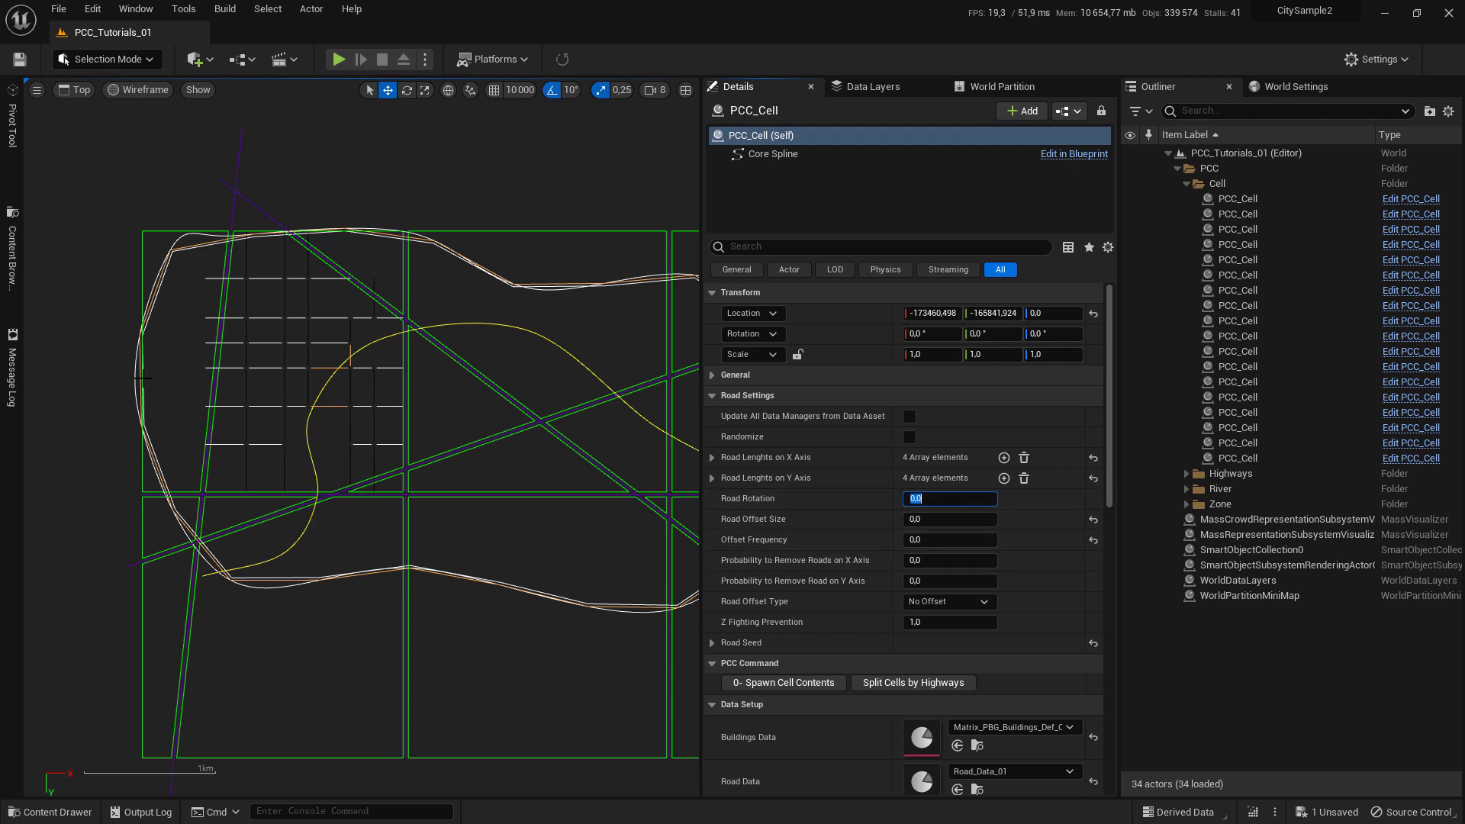
{"action": "scroll", "coordinate": [230, 405], "scroll_direction": "up", "scroll_amount": 3}
- Set the cell's Road Offset Type to Chaotic Offset
{"action": "right_click_drag", "start_coordinate": [273, 392], "coordinate": [219, 446]}
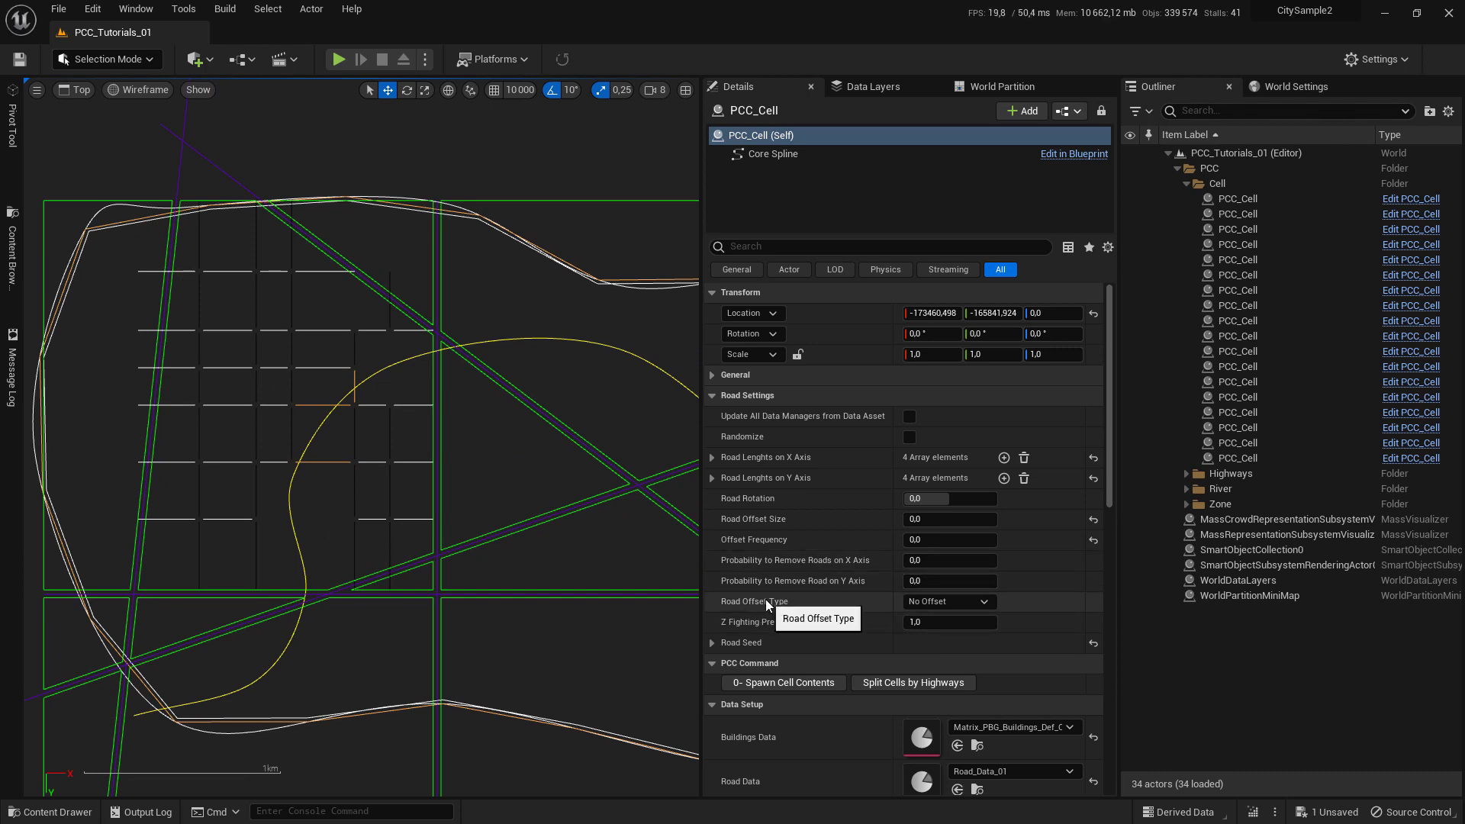
{"action": "left_click", "coordinate": [976, 603]}
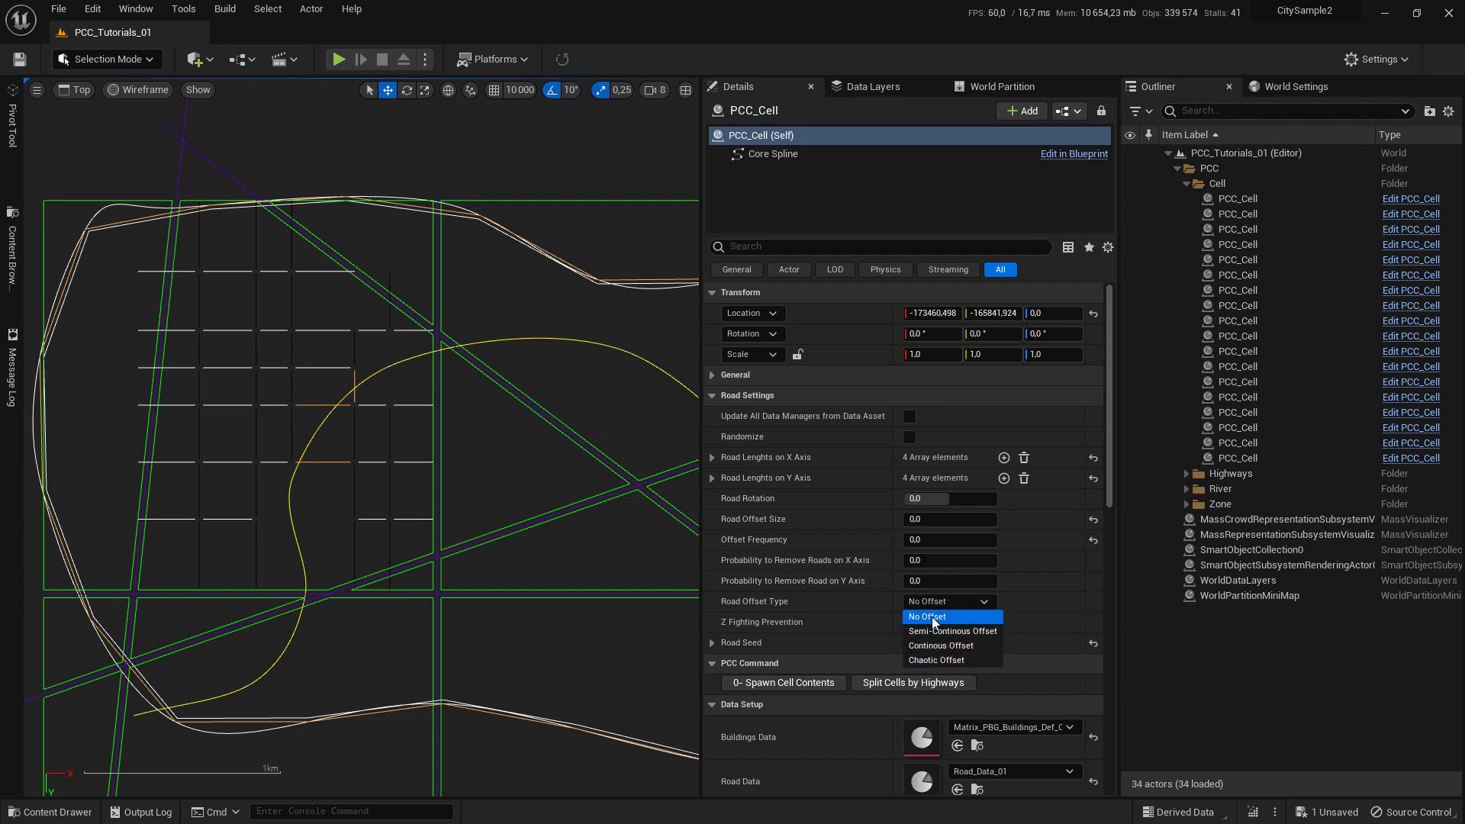
{"action": "left_click", "coordinate": [926, 661]}
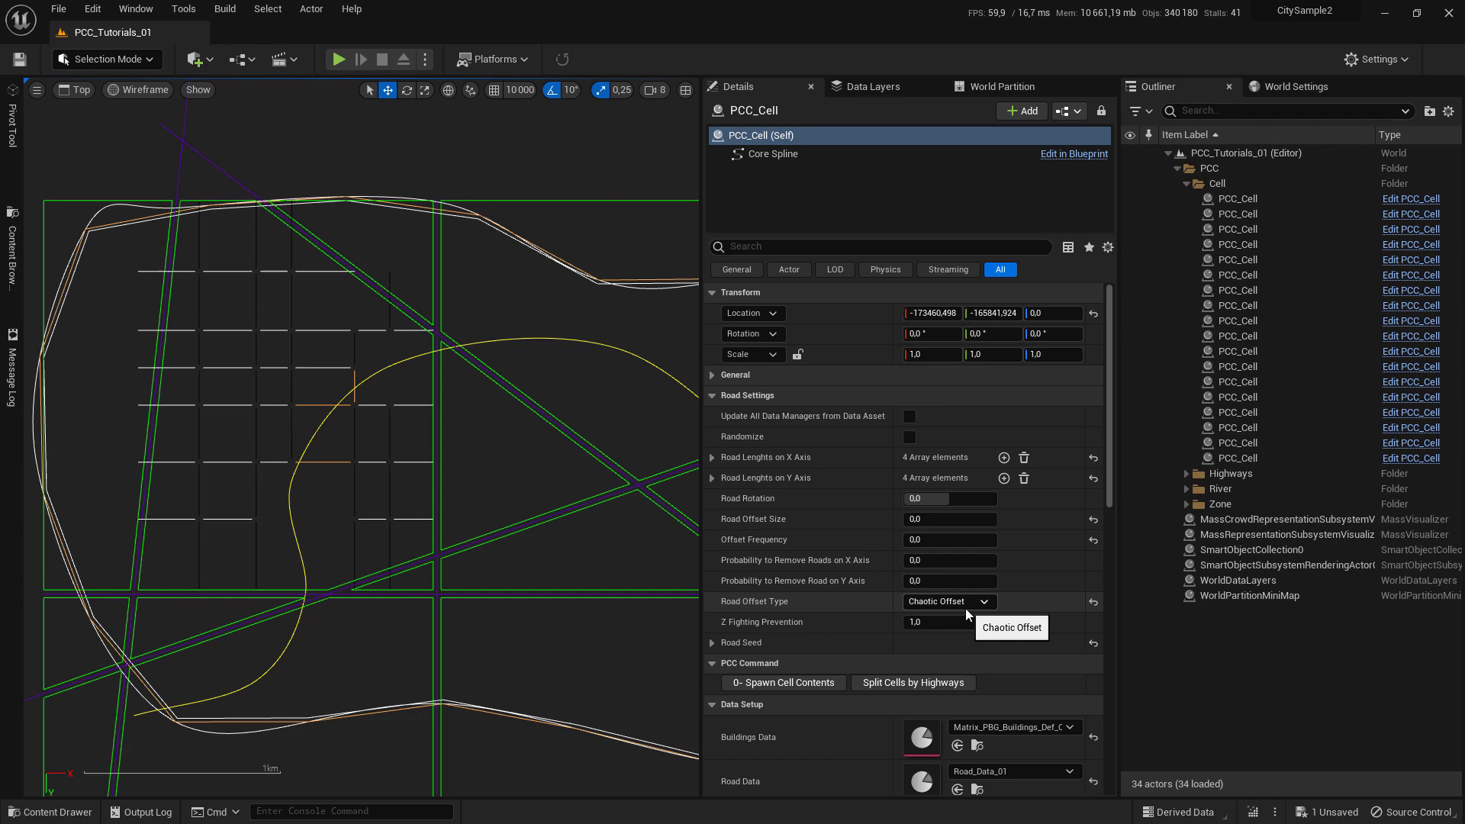
{"action": "scroll", "coordinate": [229, 435], "scroll_direction": "up", "scroll_amount": 3}
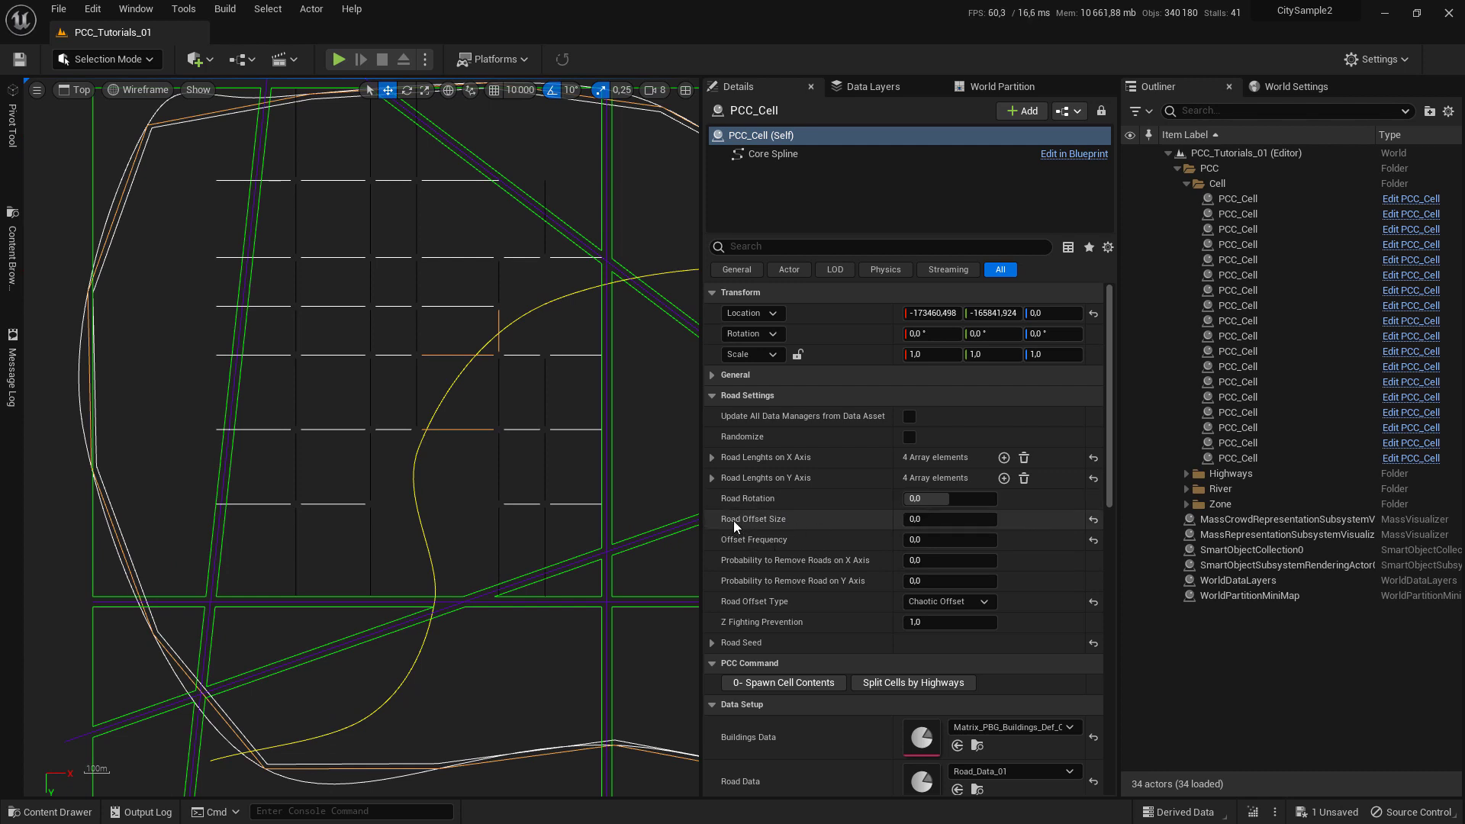
- Set Road Offset Size to 3000 and recentre the Top view on the grid
{"action": "left_click", "coordinate": [949, 521]}
{"action": "type", "text": "3000"}
{"action": "key", "text": "Return"}
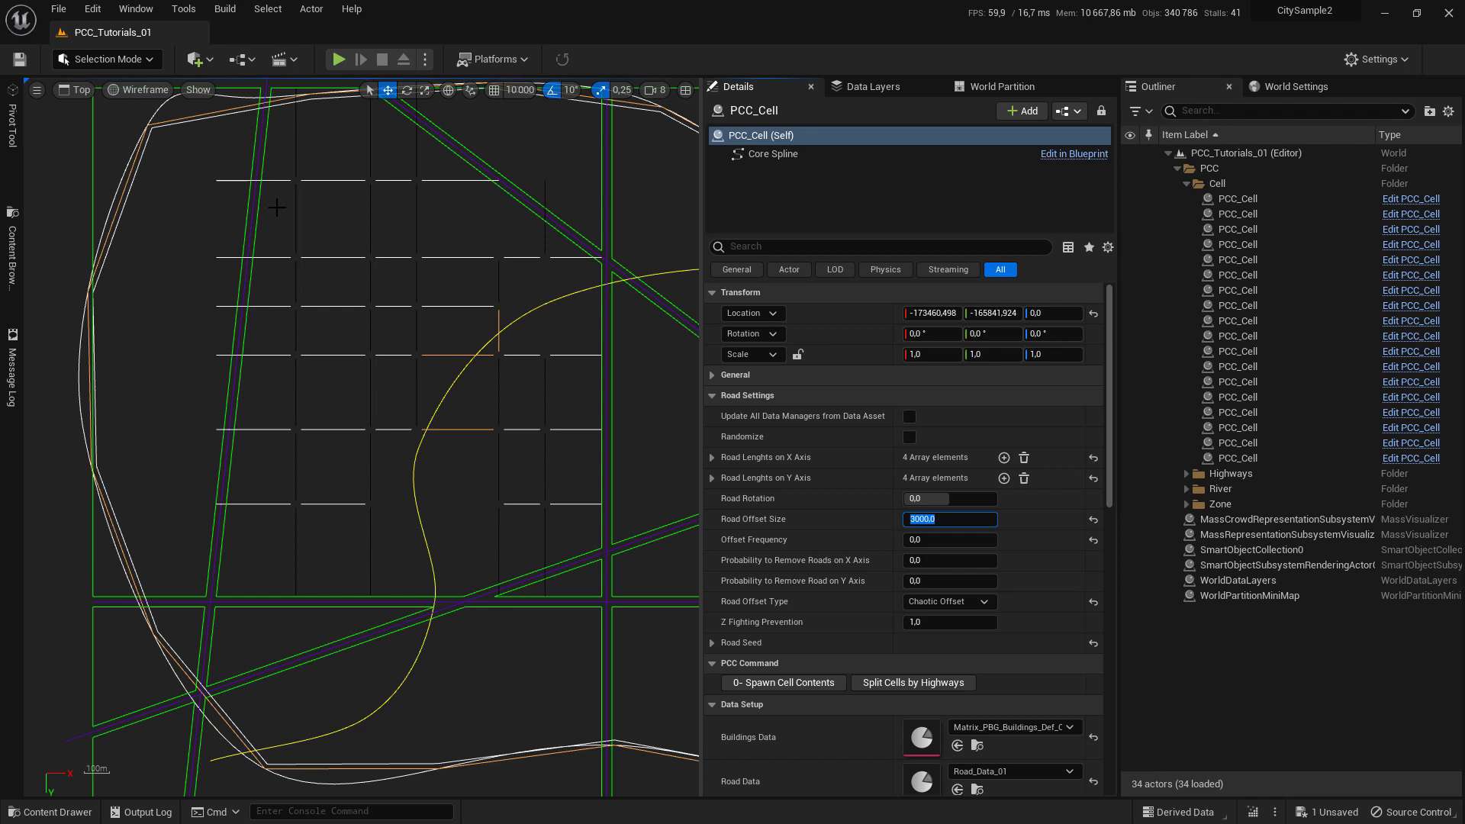
{"action": "right_click_drag", "start_coordinate": [238, 223], "coordinate": [213, 325]}
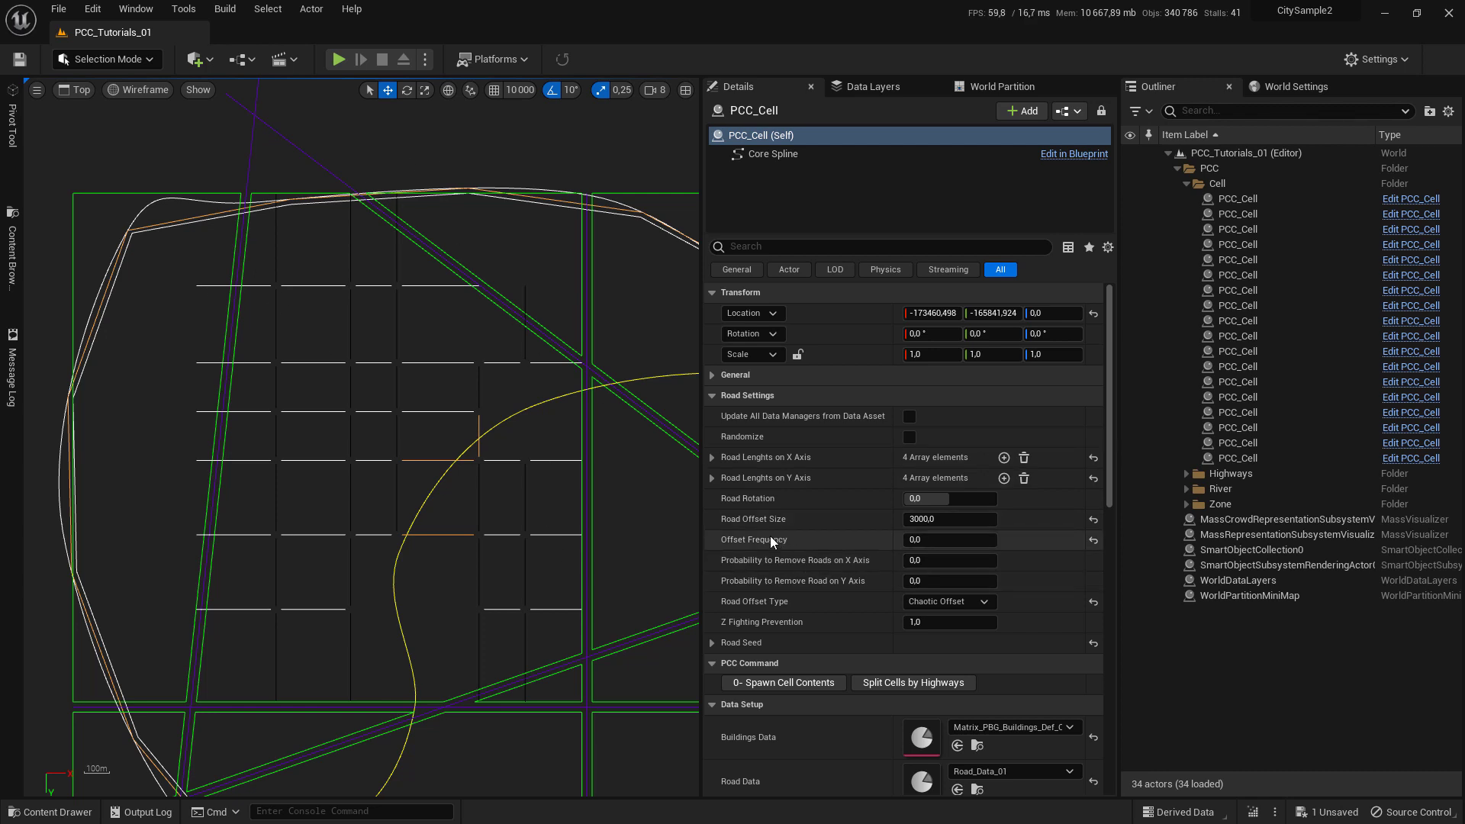
{"action": "right_click_drag", "start_coordinate": [468, 547], "coordinate": [432, 508]}
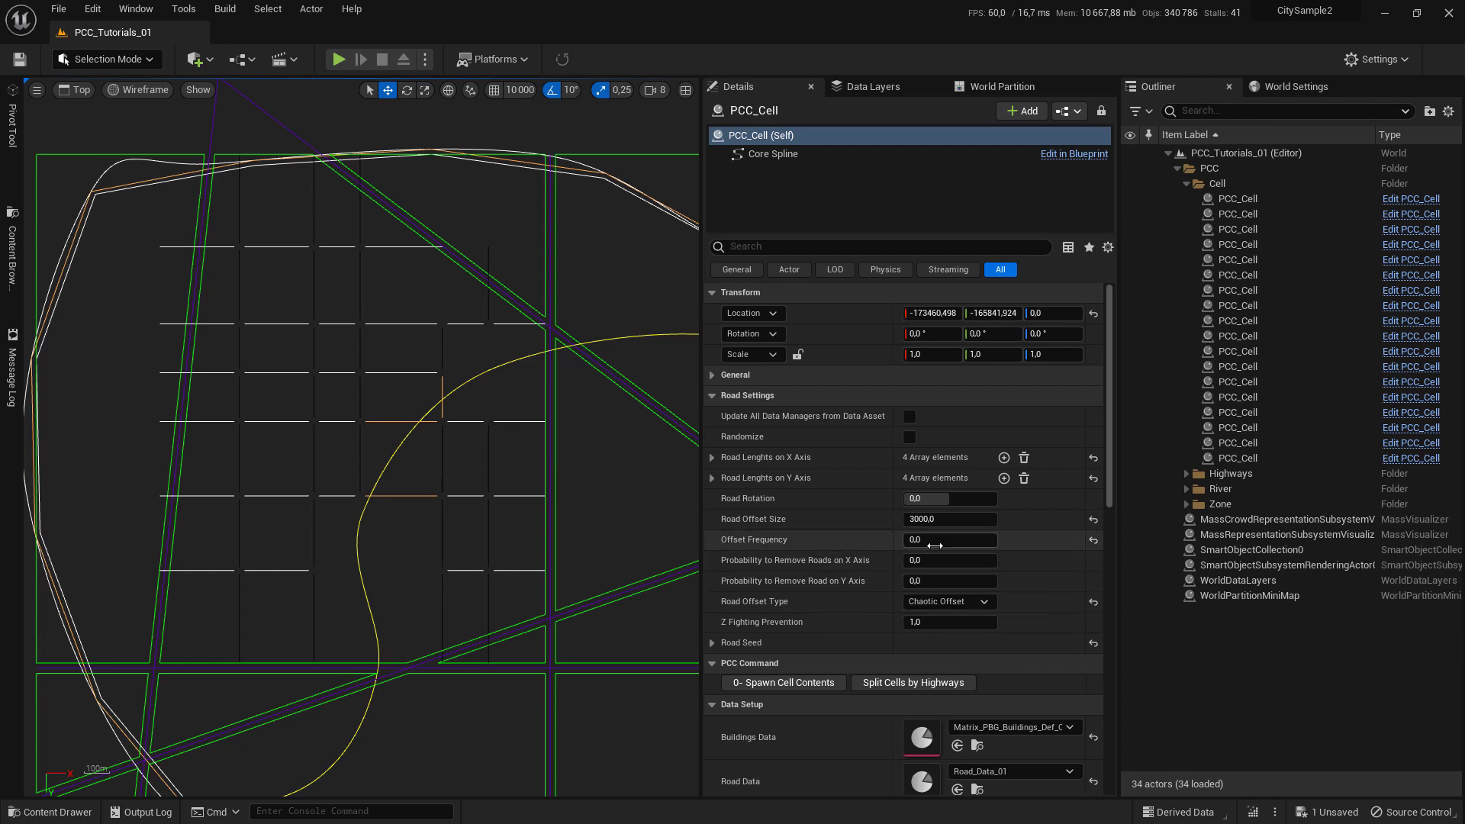
- Set Offset Frequency to 0.25 and zoom in to inspect the offset roads
{"action": "left_click", "coordinate": [934, 541]}
{"action": "key", "text": "Return"}
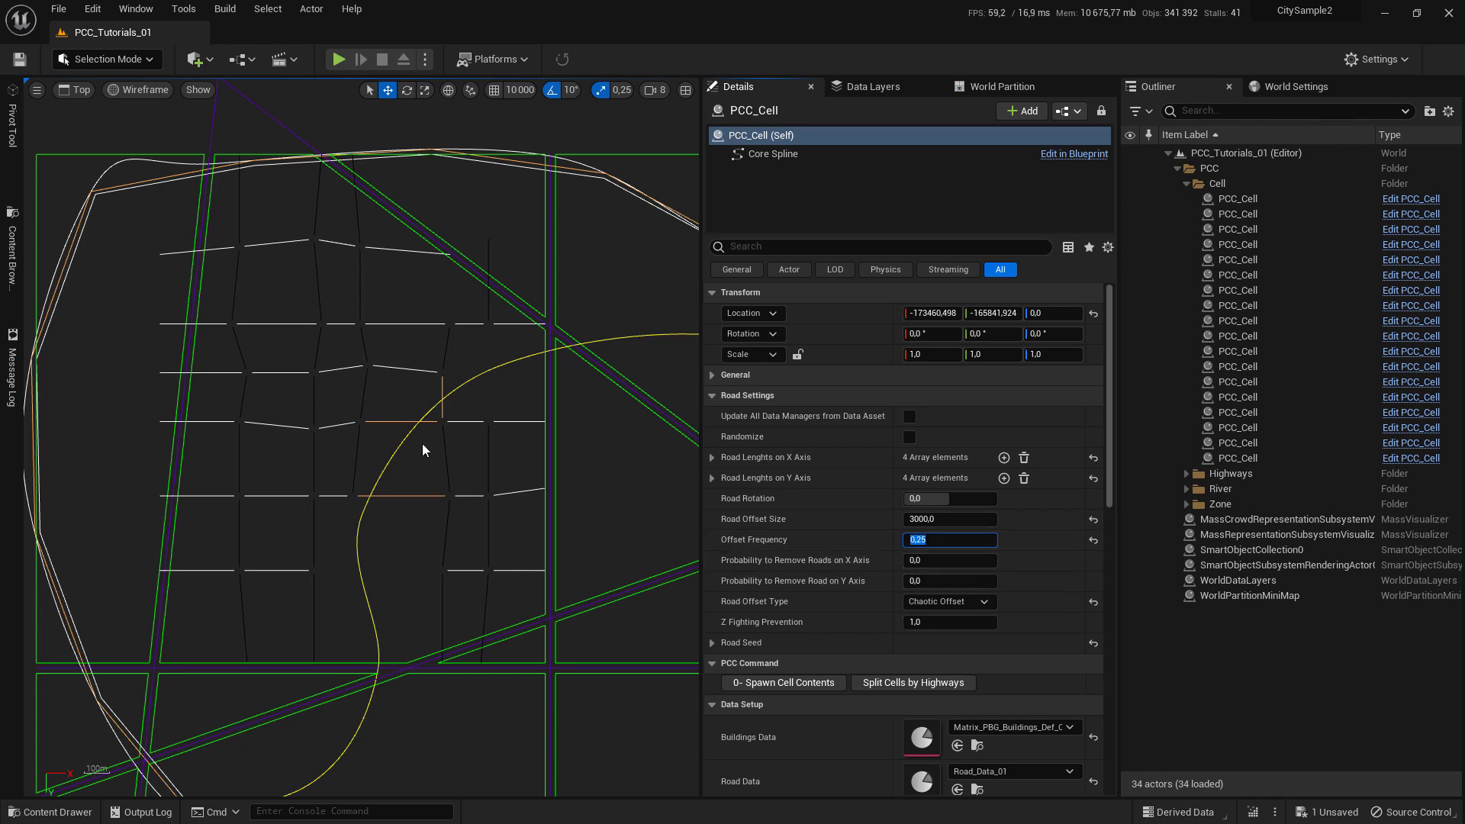
{"action": "scroll", "coordinate": [424, 409], "scroll_direction": "up", "scroll_amount": 2}
{"action": "right_click_drag", "start_coordinate": [233, 309], "coordinate": [347, 381]}
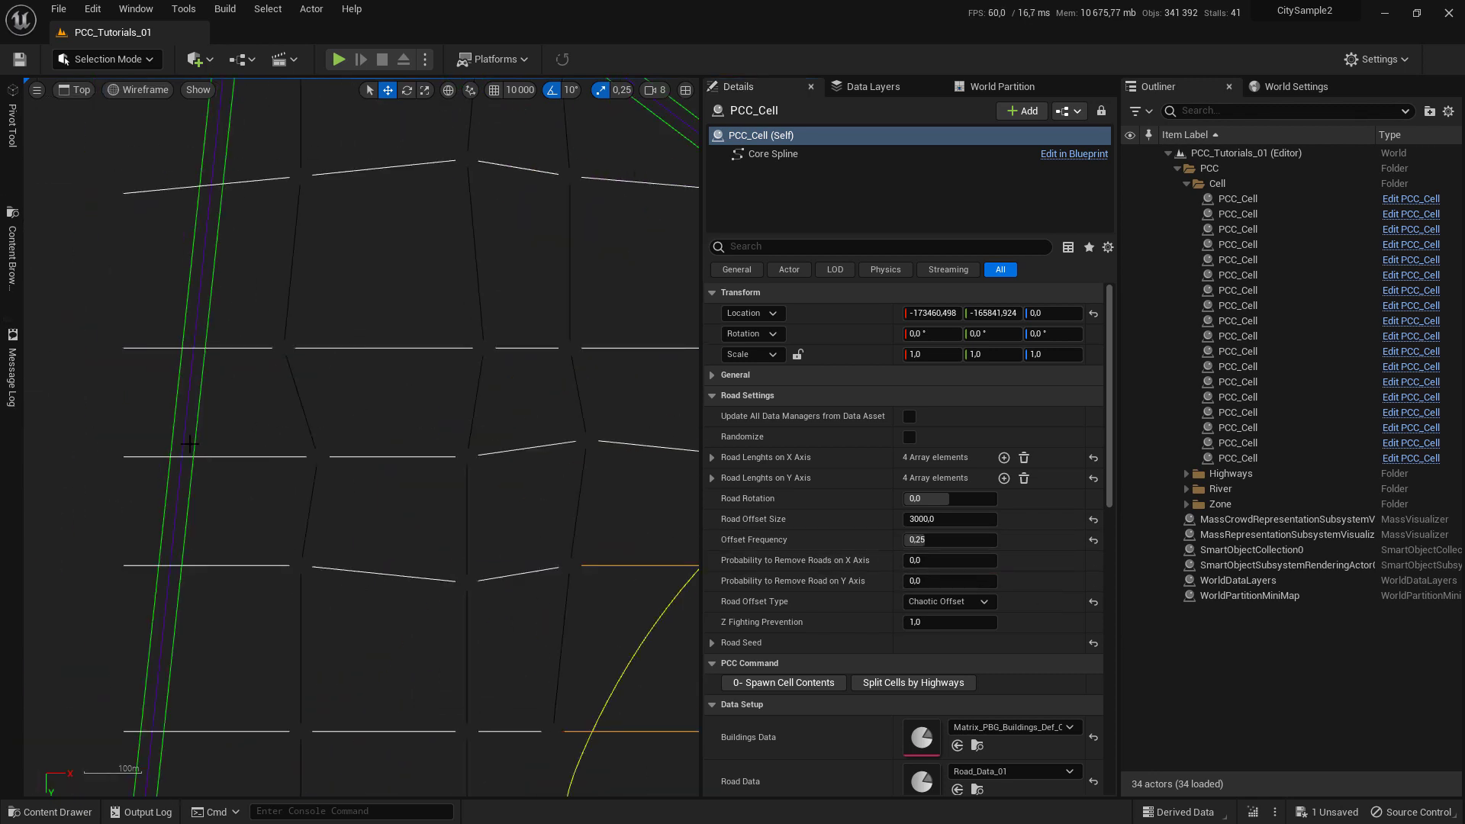
{"action": "scroll", "coordinate": [343, 366], "scroll_direction": "up", "scroll_amount": 2}
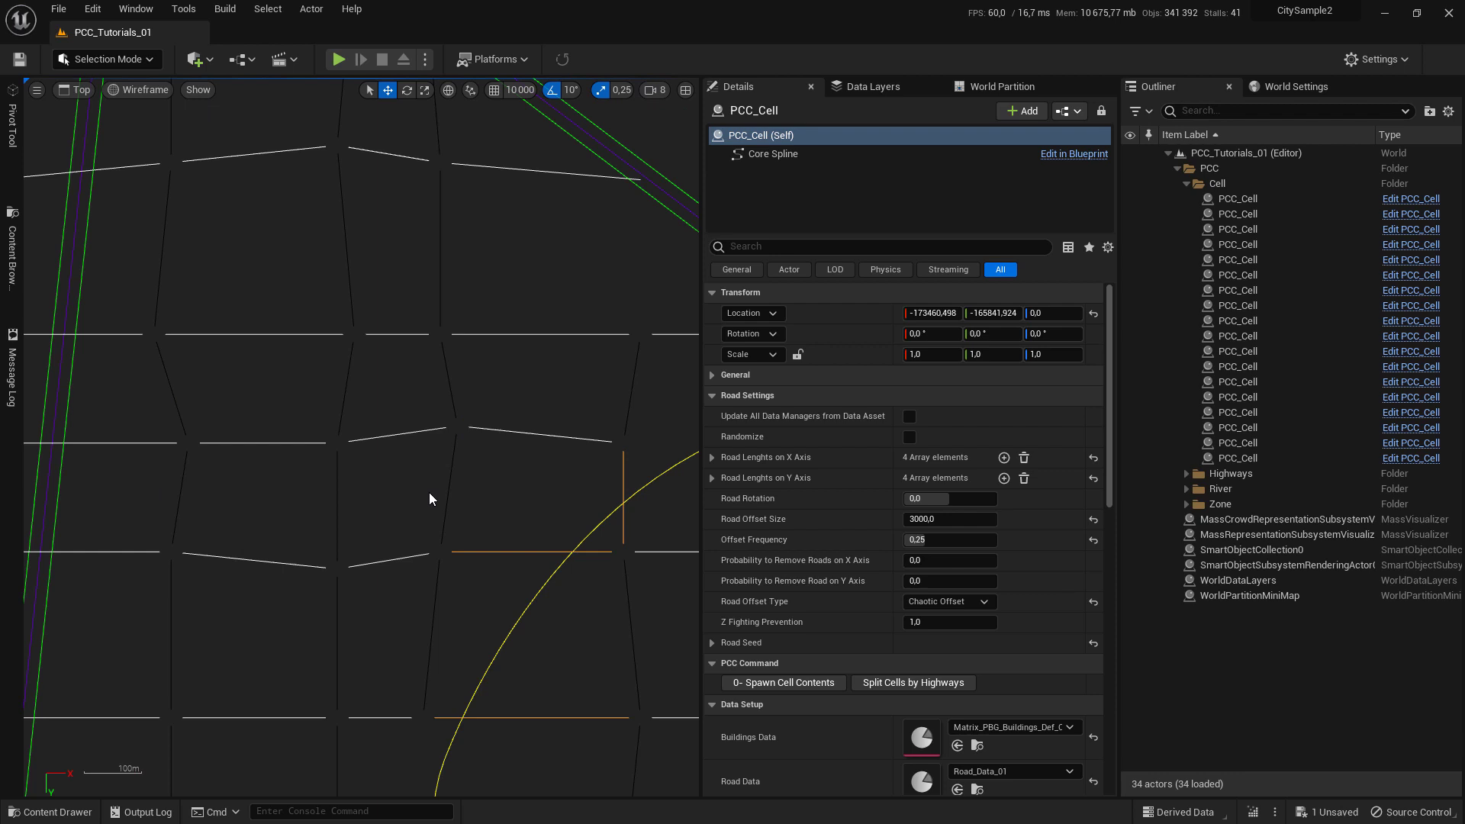
{"action": "scroll", "coordinate": [435, 441], "scroll_direction": "down", "scroll_amount": 2}
{"action": "scroll", "coordinate": [379, 404], "scroll_direction": "down", "scroll_amount": 2}
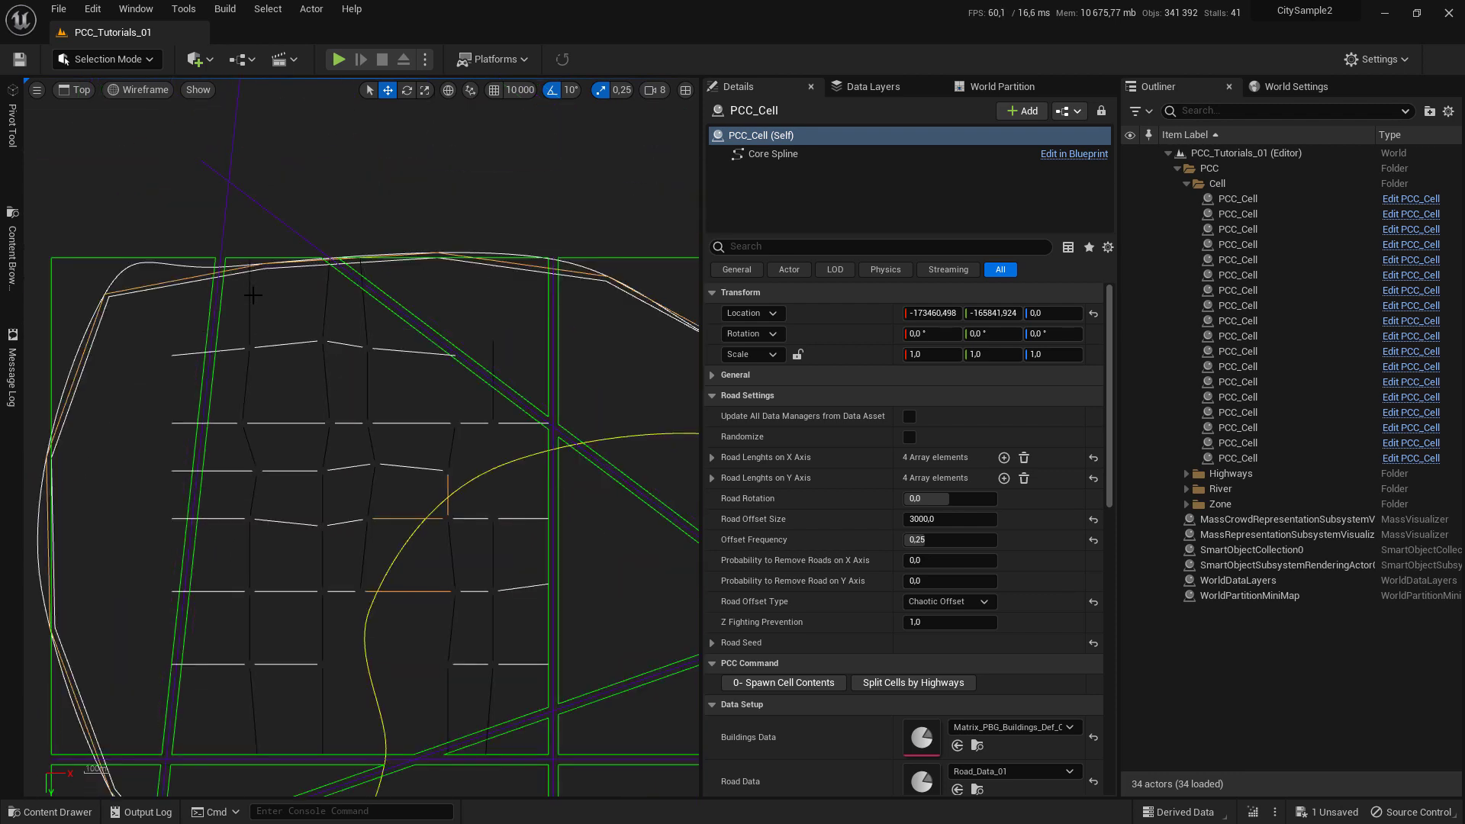
{"action": "scroll", "coordinate": [468, 534], "scroll_direction": "down", "scroll_amount": 2}
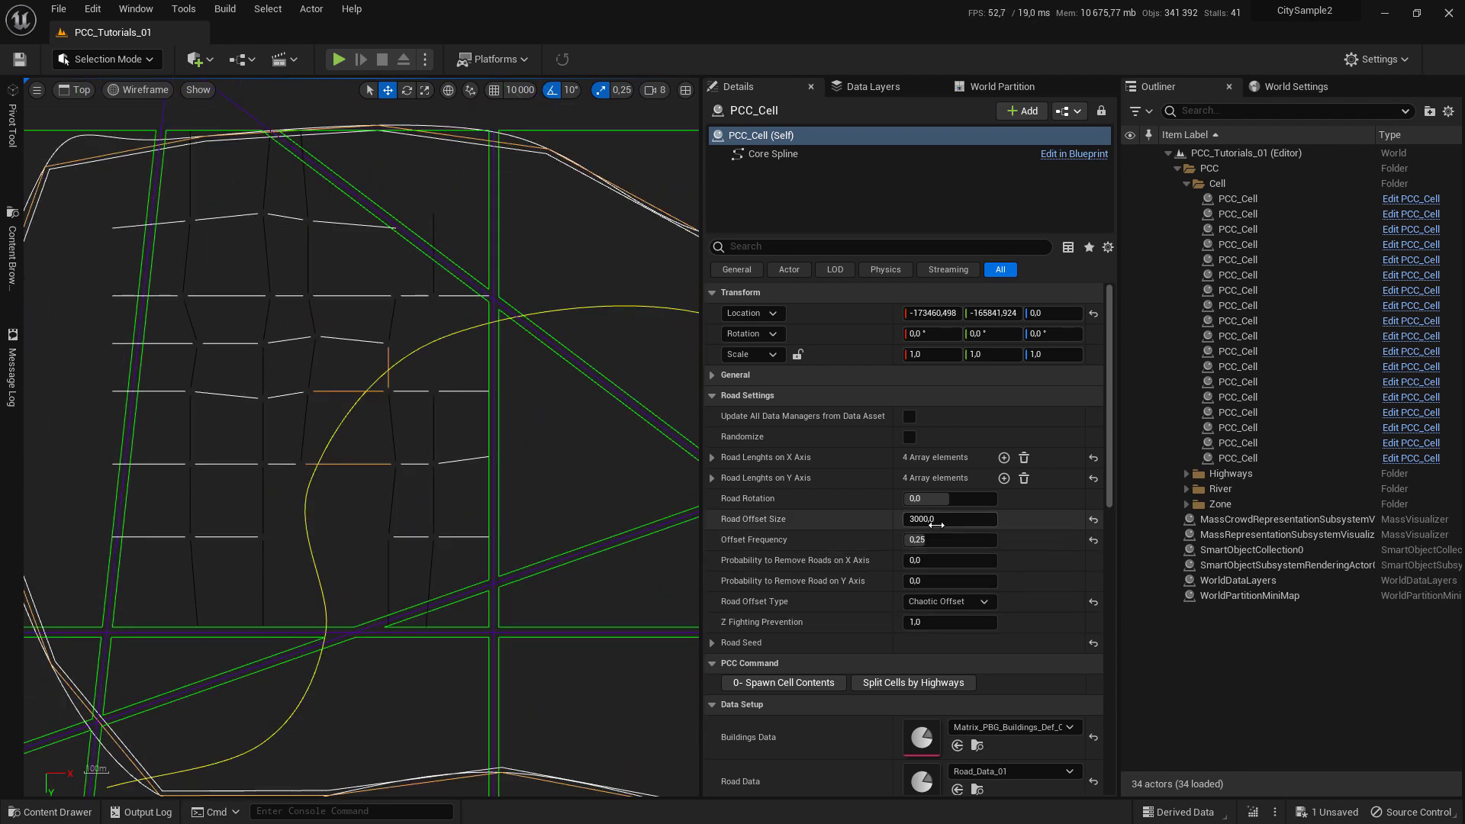
- Try Road Offset Size values 2000, 1000 and 6000, settling on 7000
{"action": "left_click", "coordinate": [935, 519]}
{"action": "type", "text": "2000"}
{"action": "key", "text": "ctrl+a"}
{"action": "type", "text": "10"}
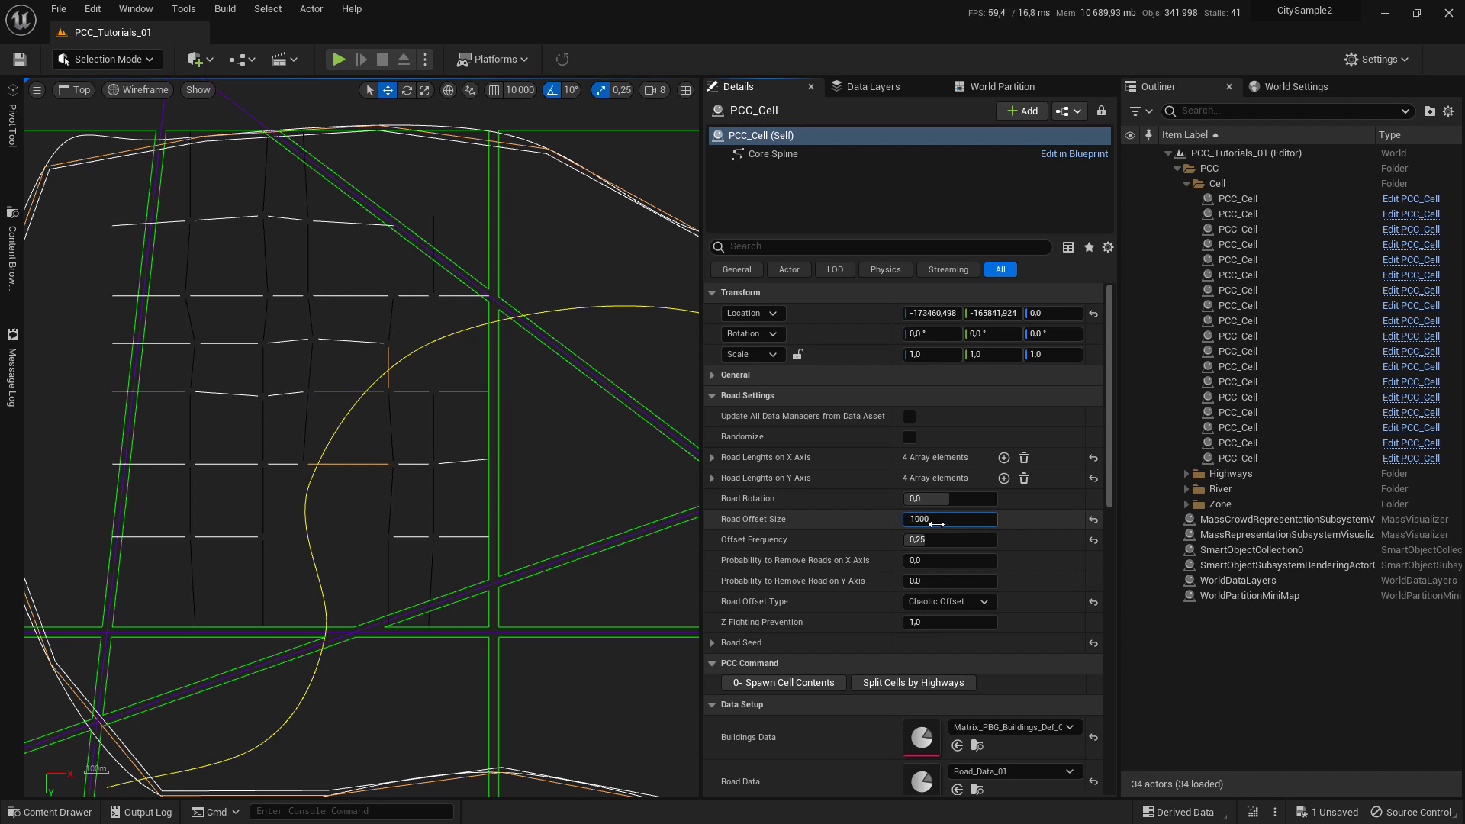
{"action": "key", "text": "ctrl+a"}
{"action": "type", "text": "6000"}
{"action": "key", "text": "Return"}
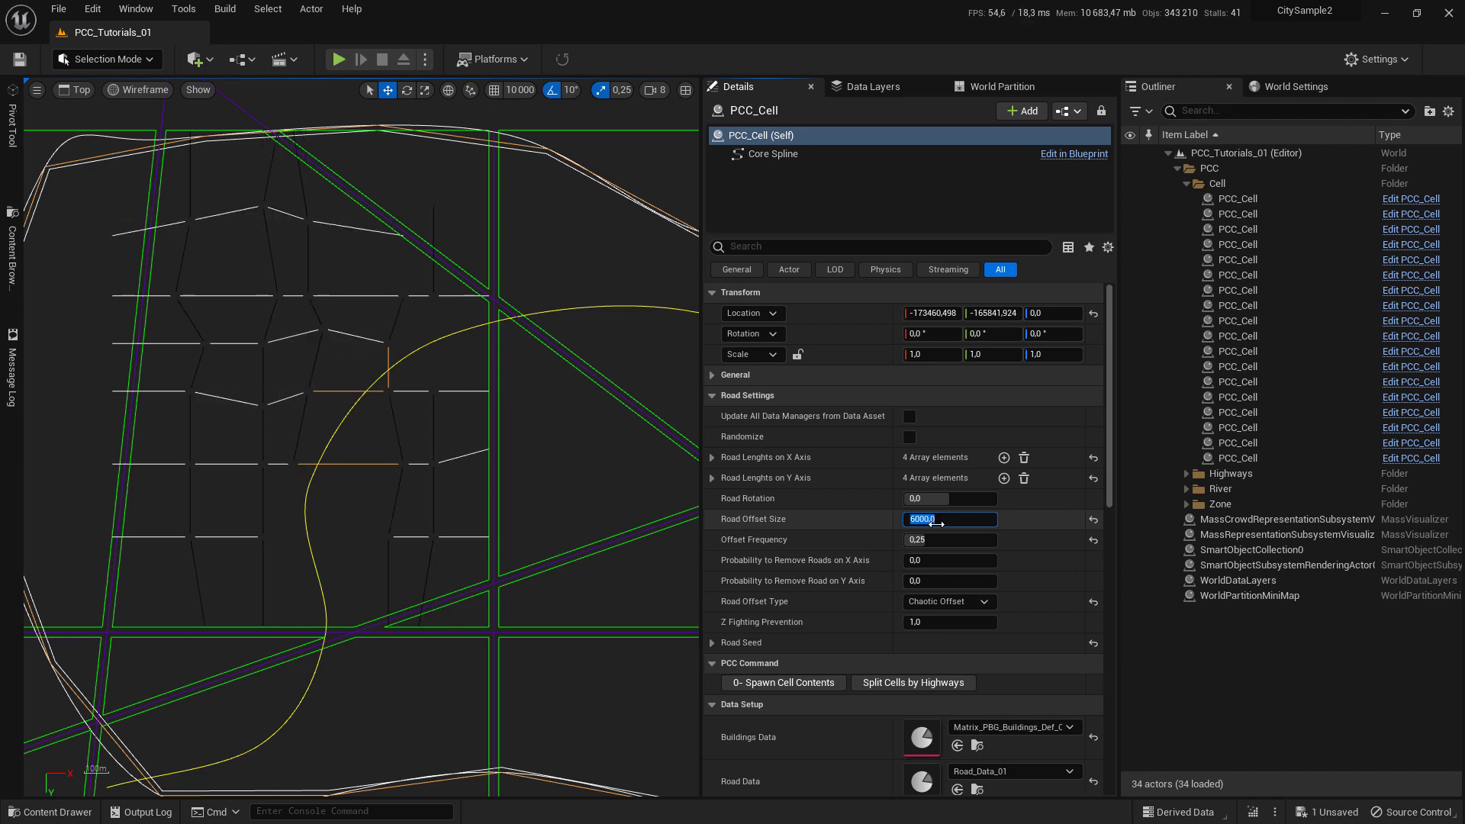
{"action": "scroll", "coordinate": [343, 588], "scroll_direction": "up", "scroll_amount": 2}
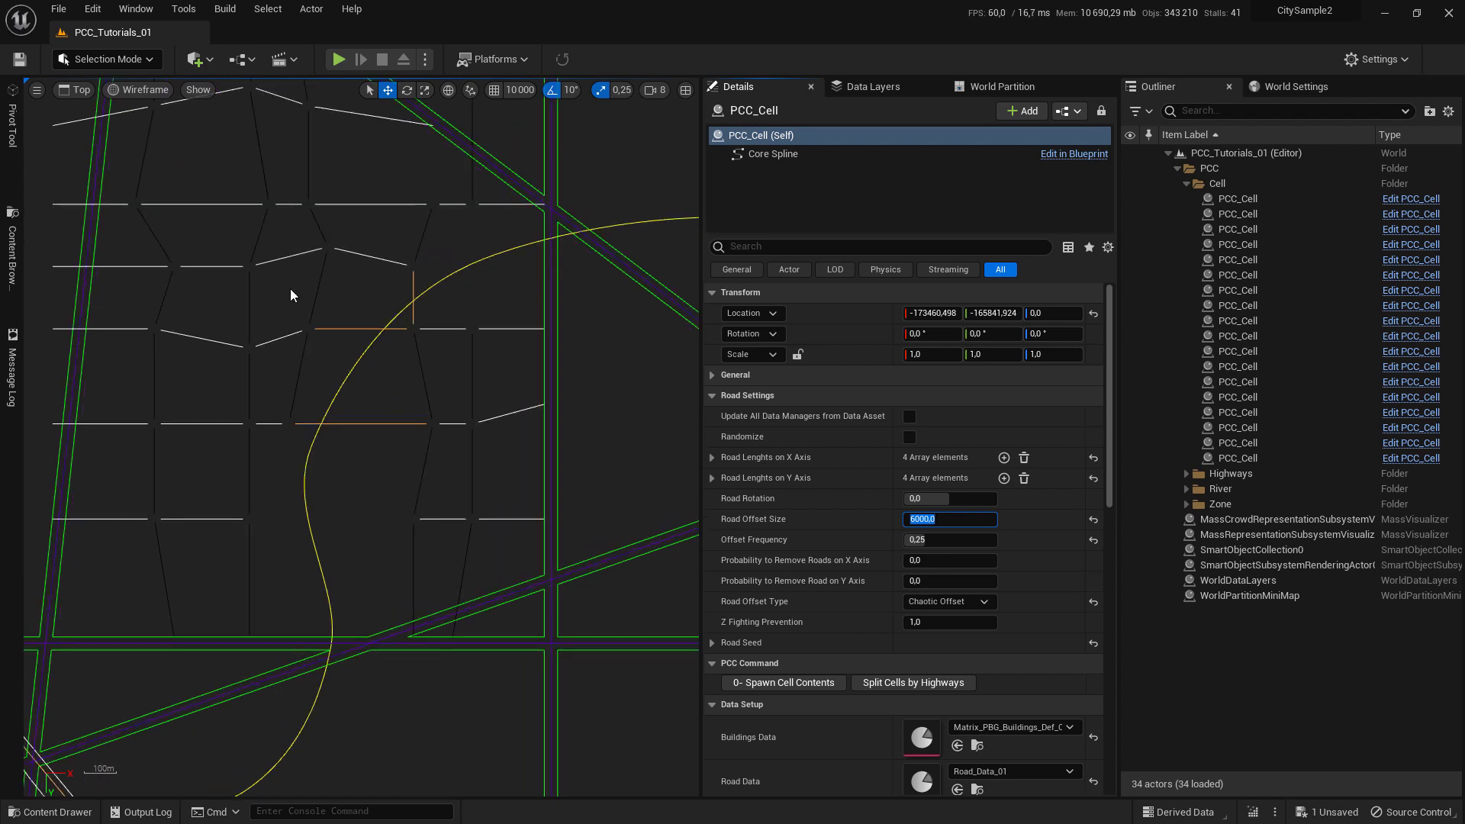
{"action": "right_click_drag", "start_coordinate": [255, 180], "coordinate": [374, 336]}
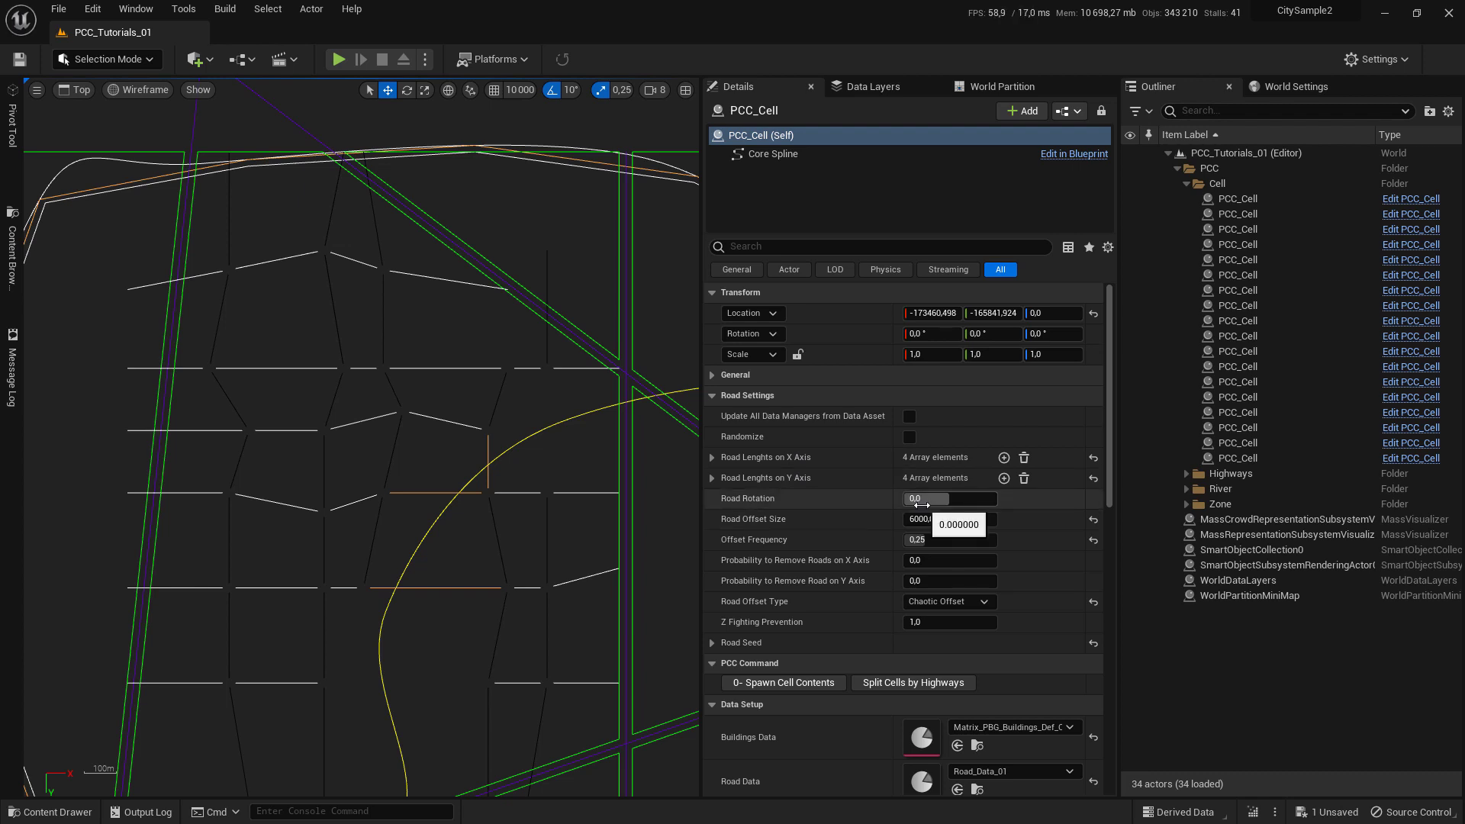
{"action": "left_click", "coordinate": [937, 520]}
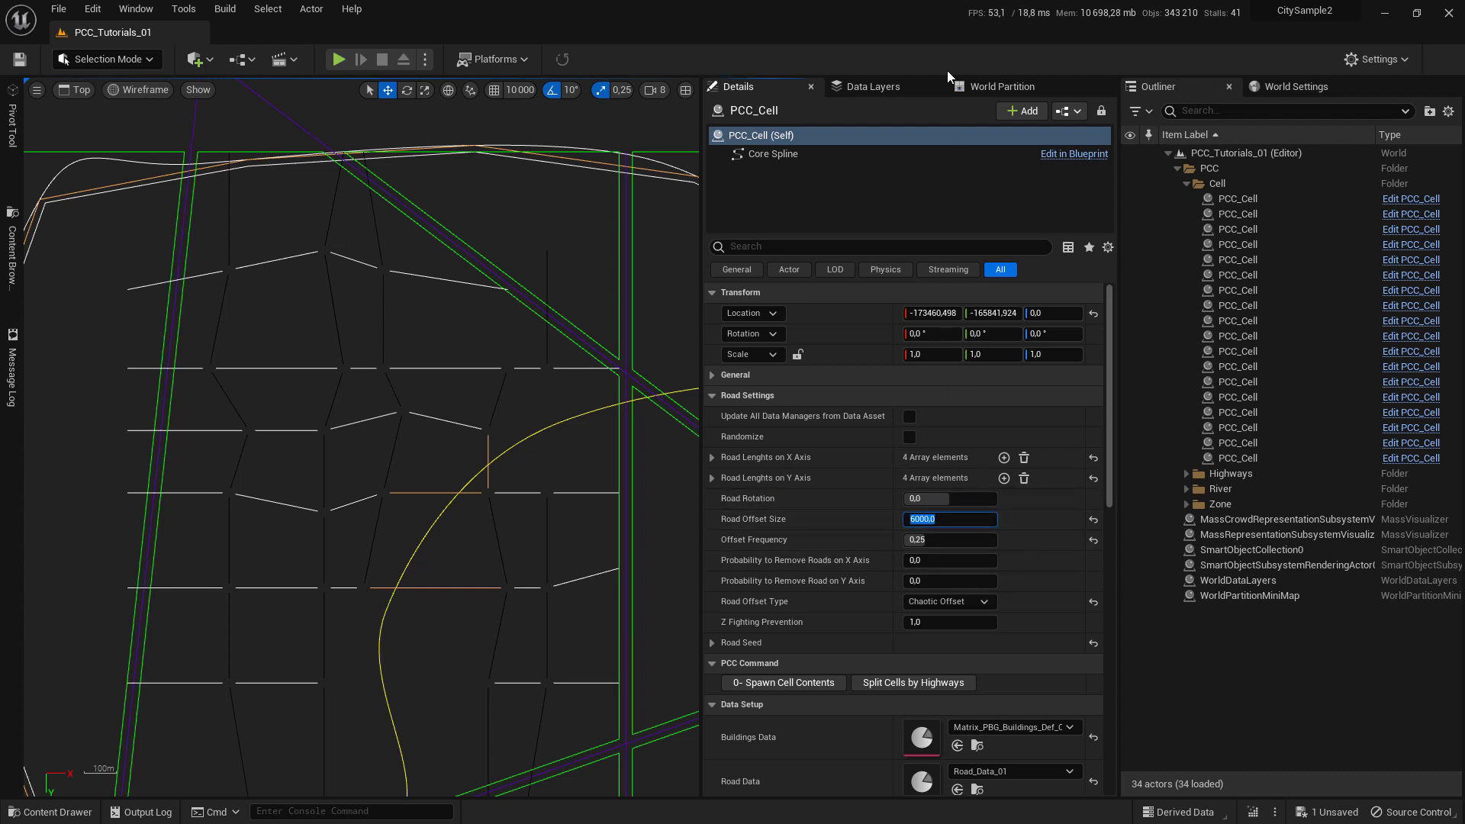
{"action": "key", "text": "Return"}
{"action": "key", "text": "ctrl+z"}
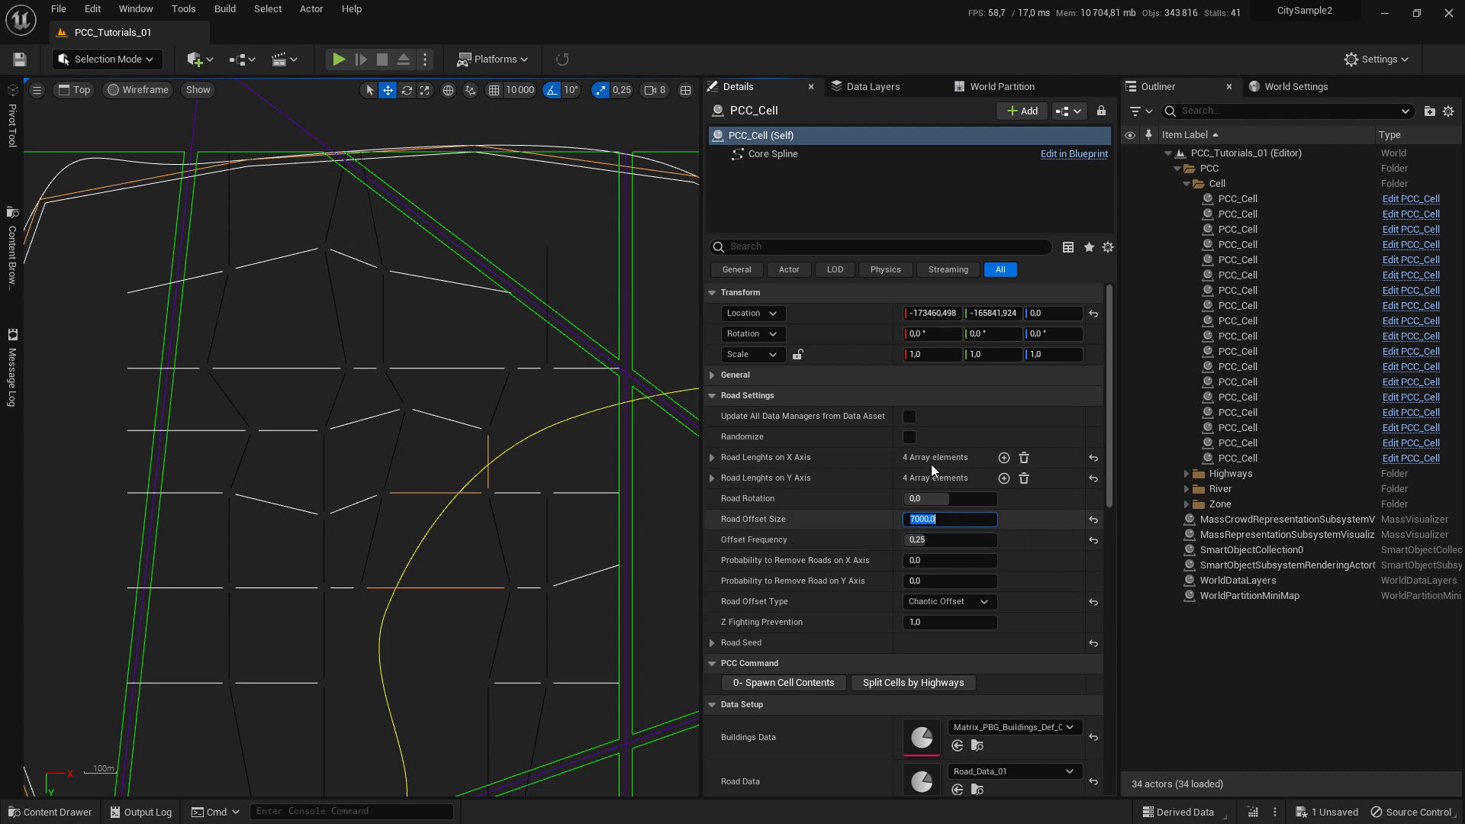
- Expand the Y-axis road lengths and pan the Top view to inspect the roads
{"action": "left_click", "coordinate": [712, 478]}
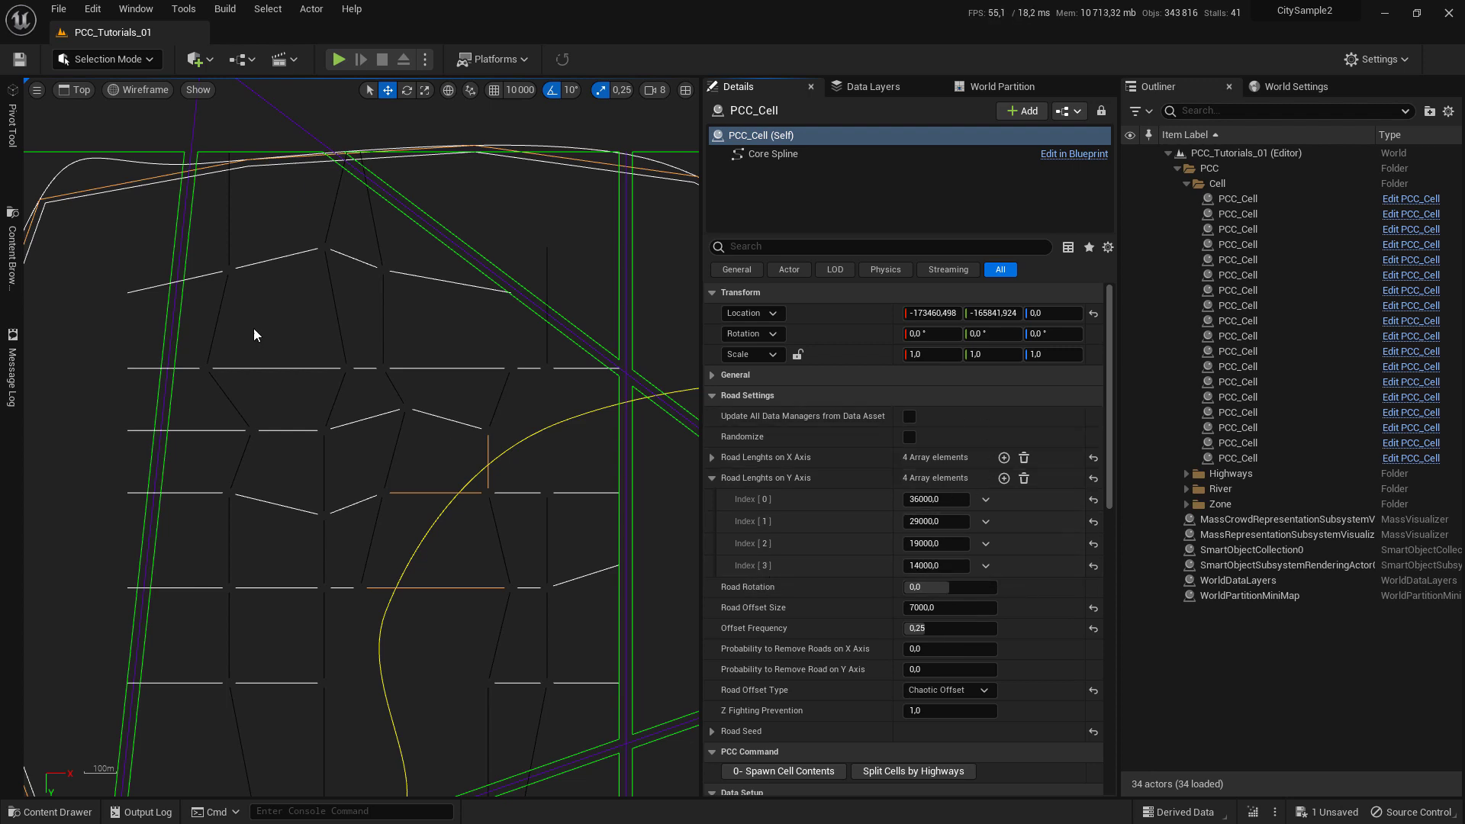
{"action": "scroll", "coordinate": [408, 415], "scroll_direction": "up", "scroll_amount": 1}
{"action": "scroll", "coordinate": [271, 351], "scroll_direction": "up", "scroll_amount": 2}
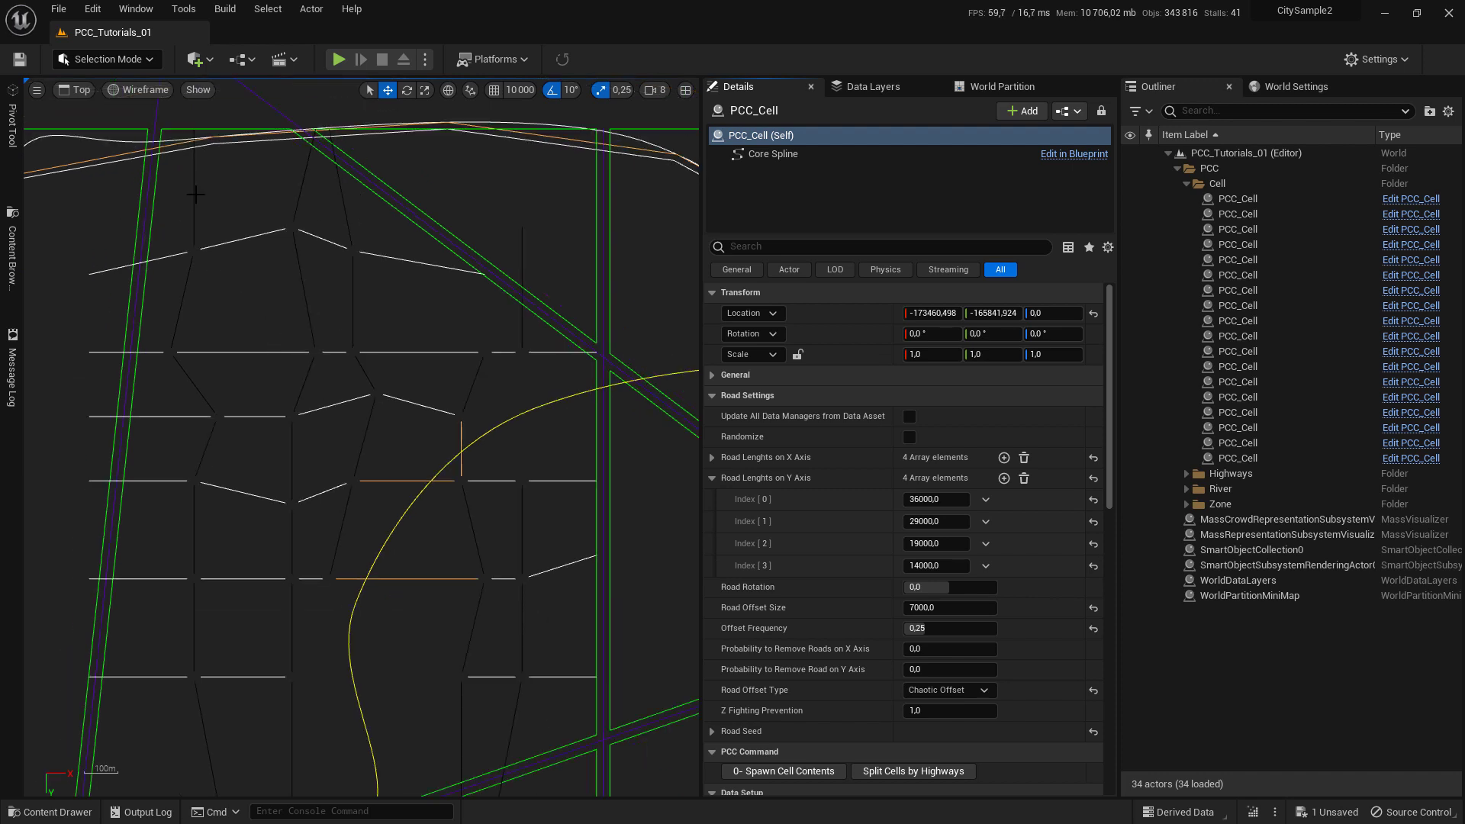
{"action": "right_click_drag", "start_coordinate": [305, 519], "coordinate": [317, 375]}
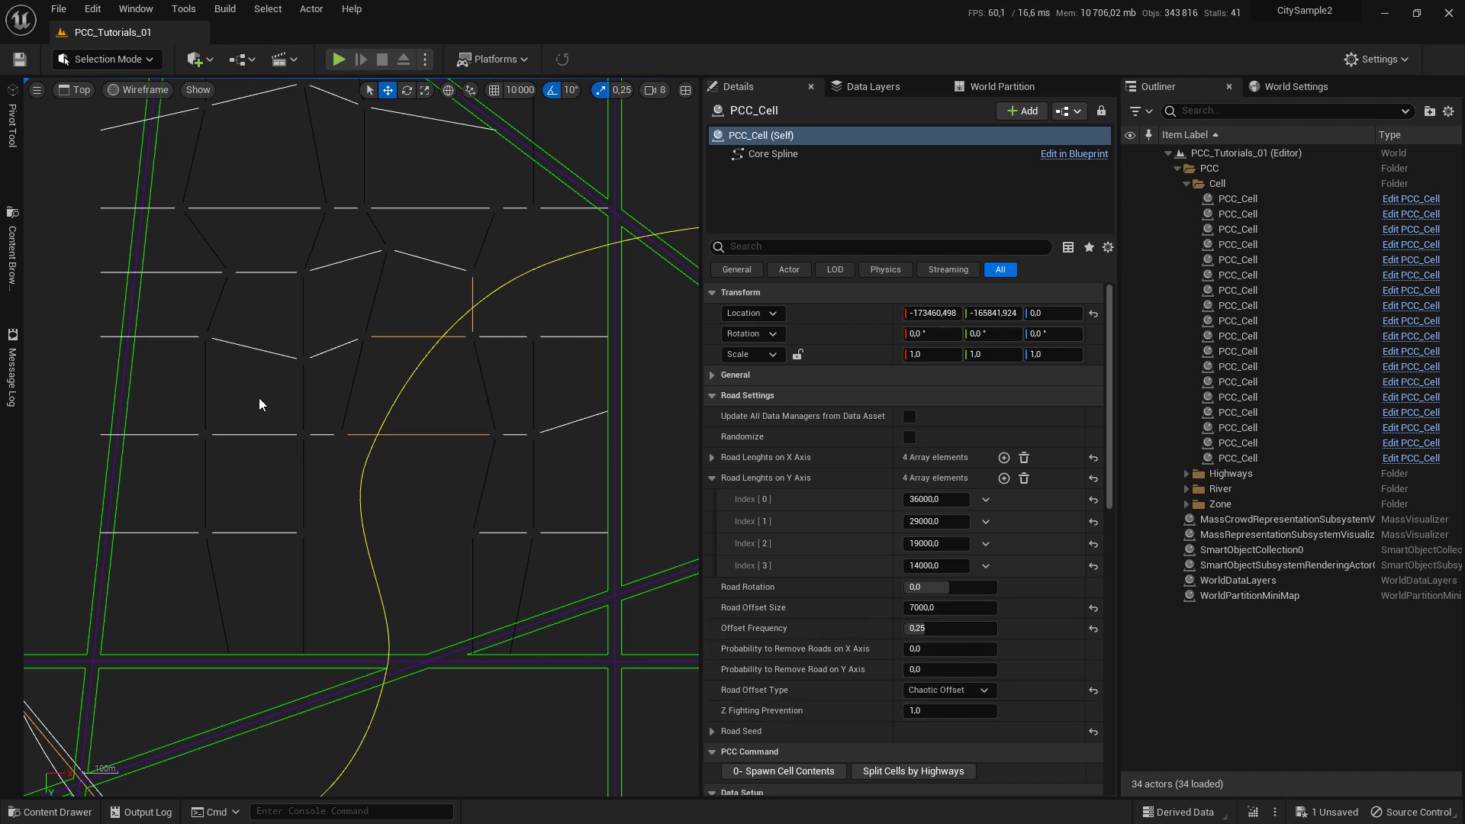
{"action": "right_click_drag", "start_coordinate": [328, 218], "coordinate": [327, 409]}
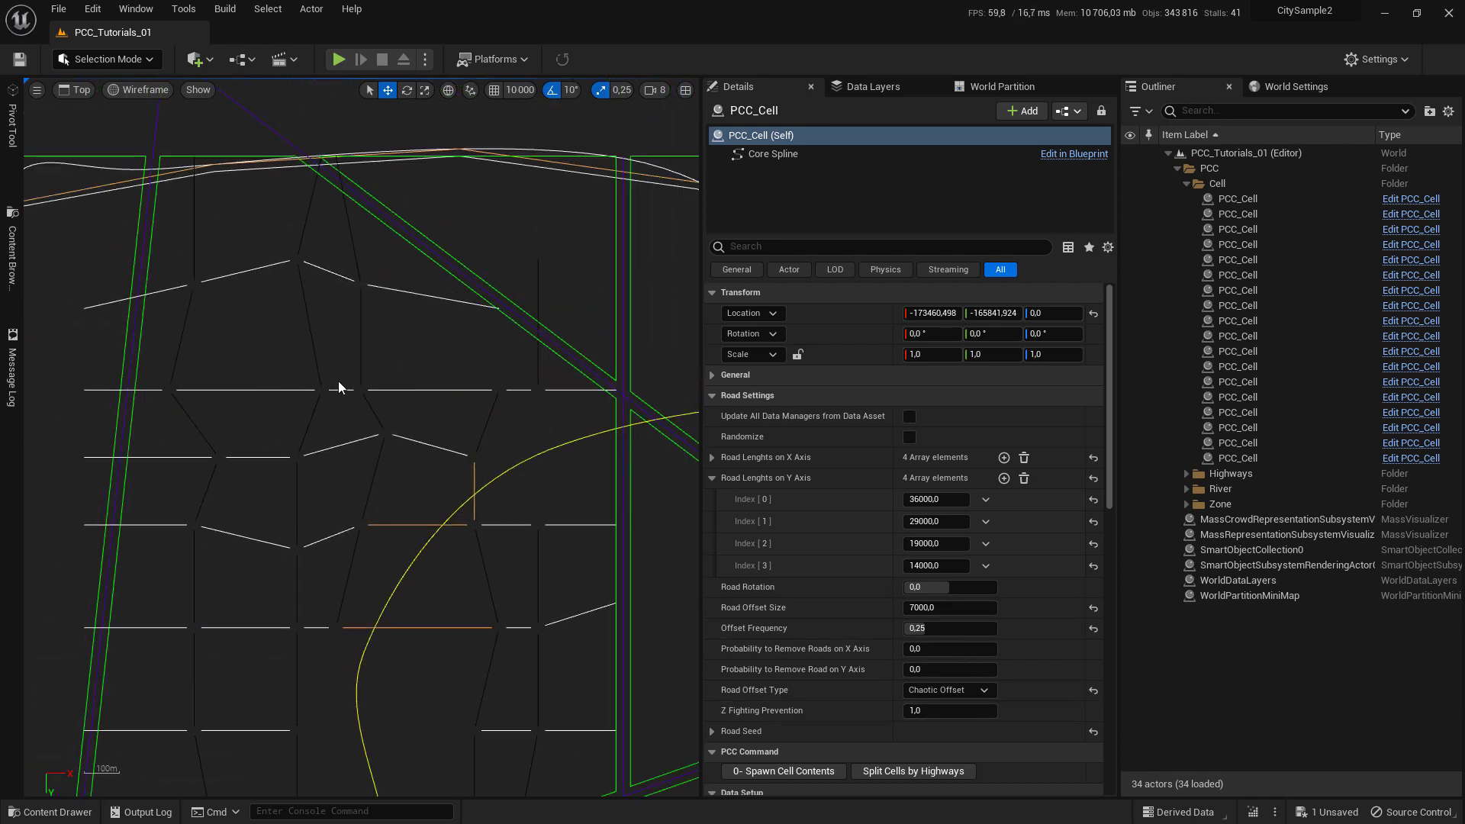
{"action": "right_click_drag", "start_coordinate": [508, 470], "coordinate": [525, 328]}
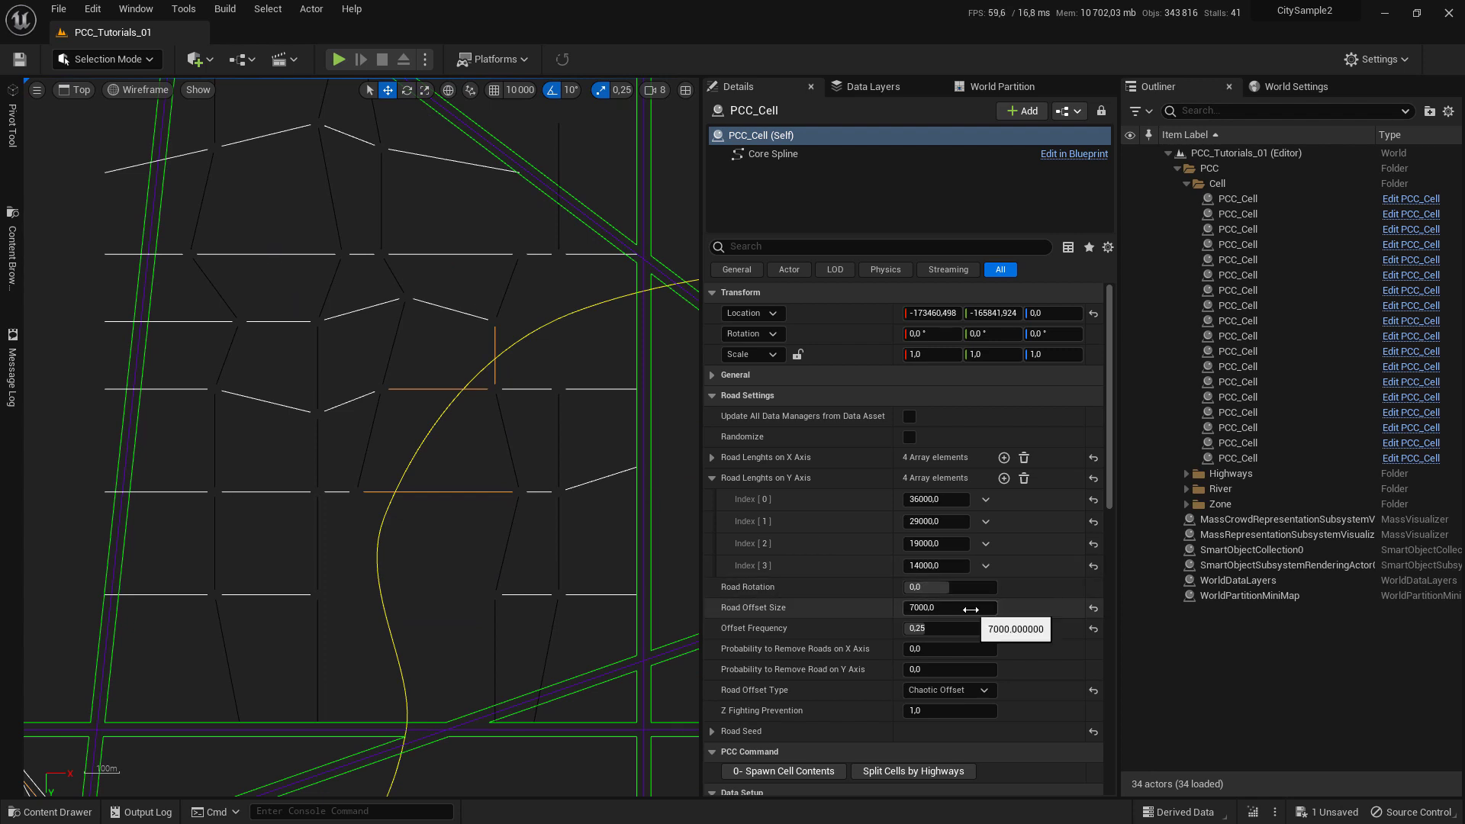
- Set Road Offset Size to 2000, then back to 1000, and recentre on the grid
{"action": "left_click", "coordinate": [971, 610]}
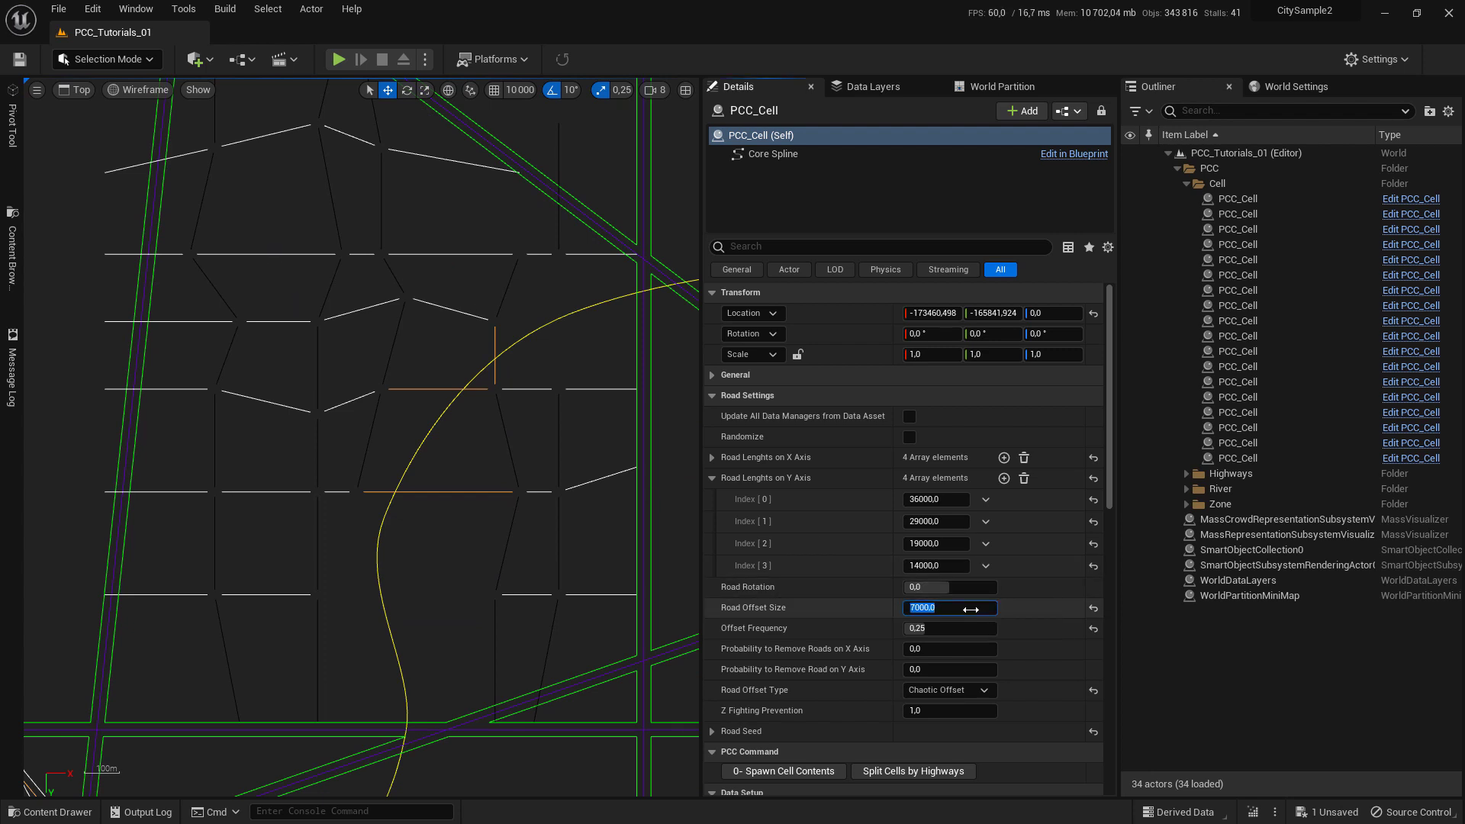
{"action": "type", "text": "2000"}
{"action": "key", "text": "Return"}
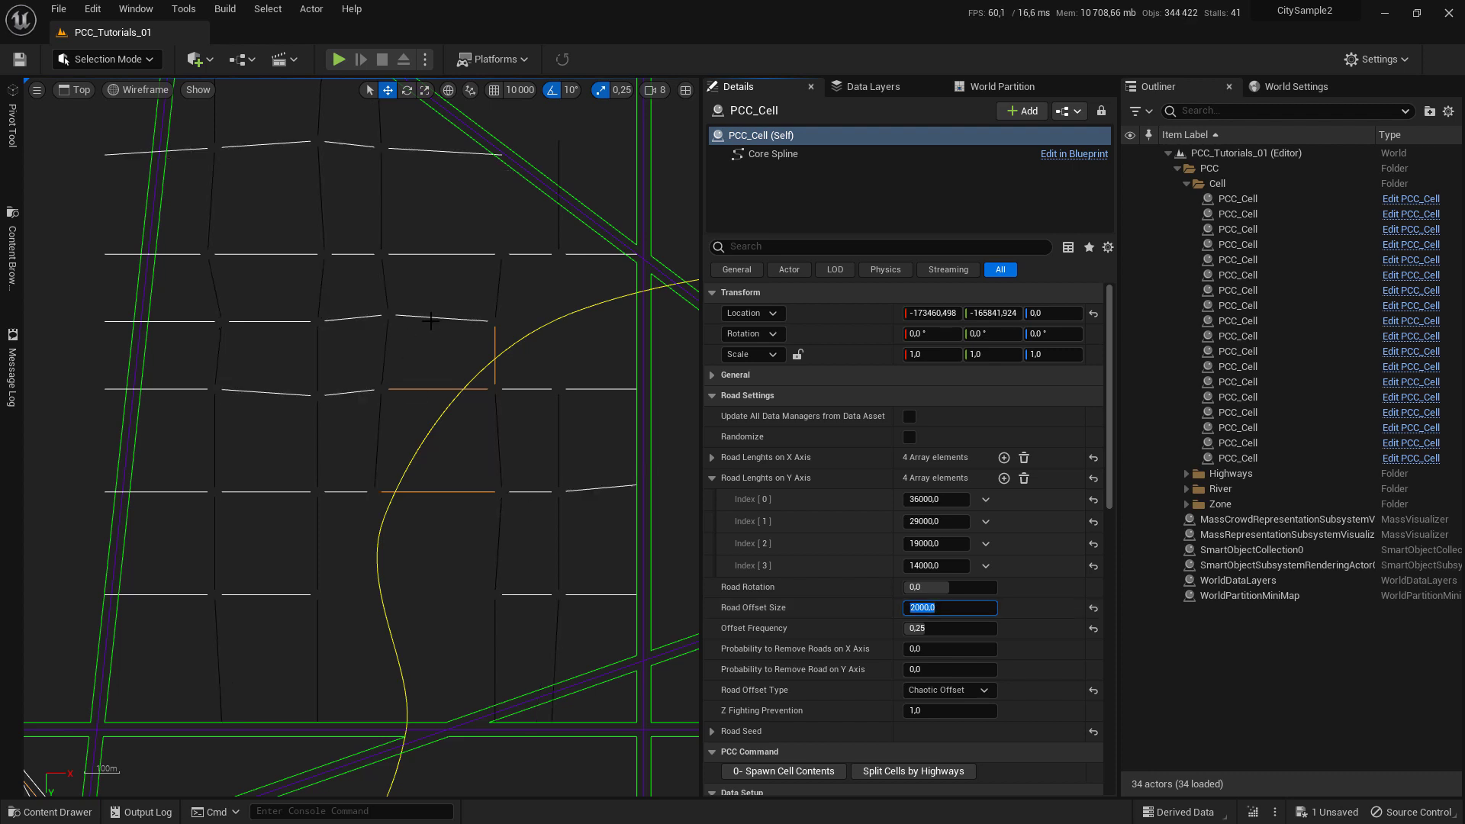
{"action": "type", "text": "1000"}
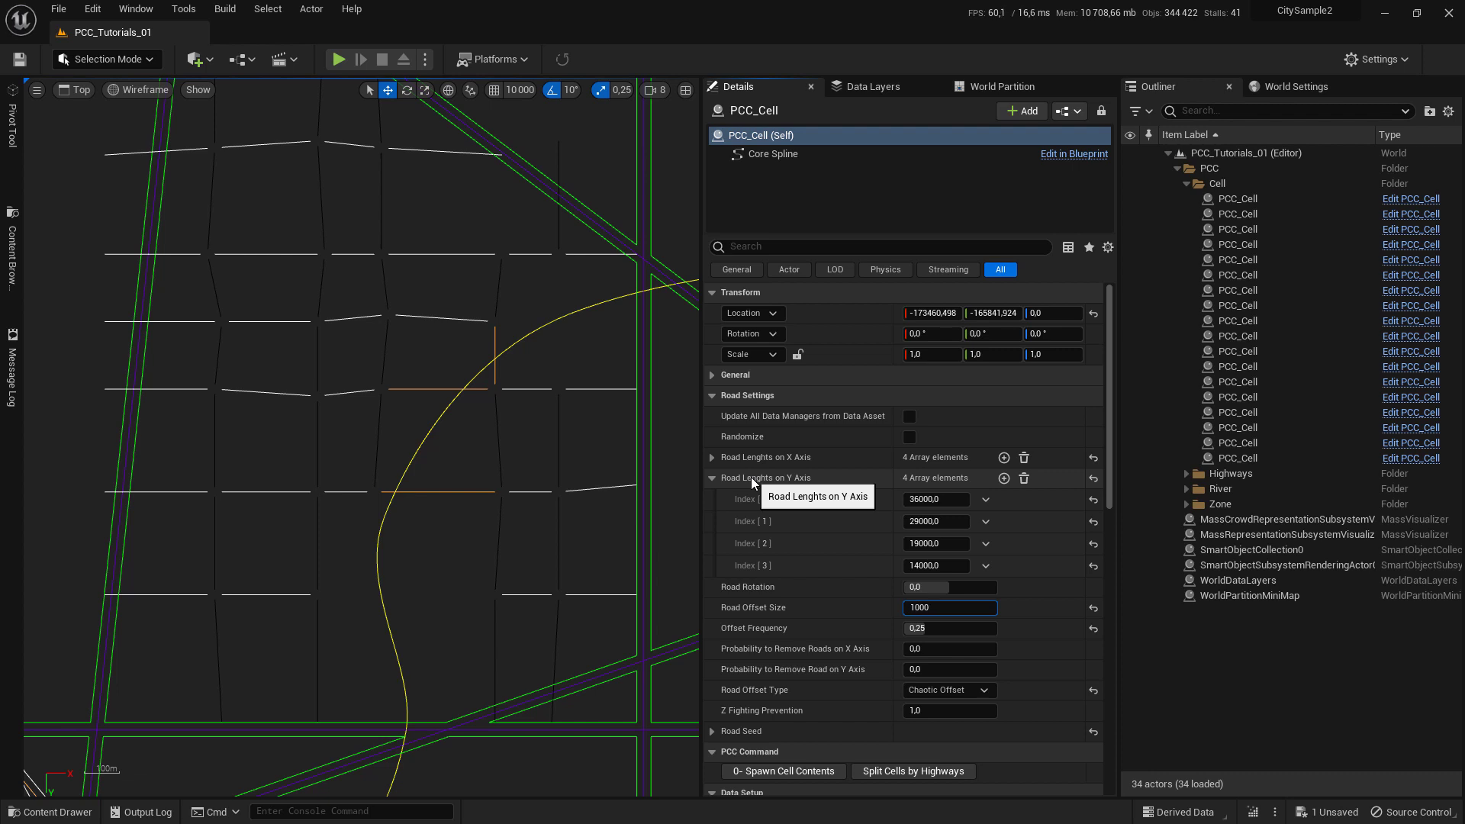
{"action": "key", "text": "Return"}
{"action": "scroll", "coordinate": [245, 251], "scroll_direction": "down", "scroll_amount": 2}
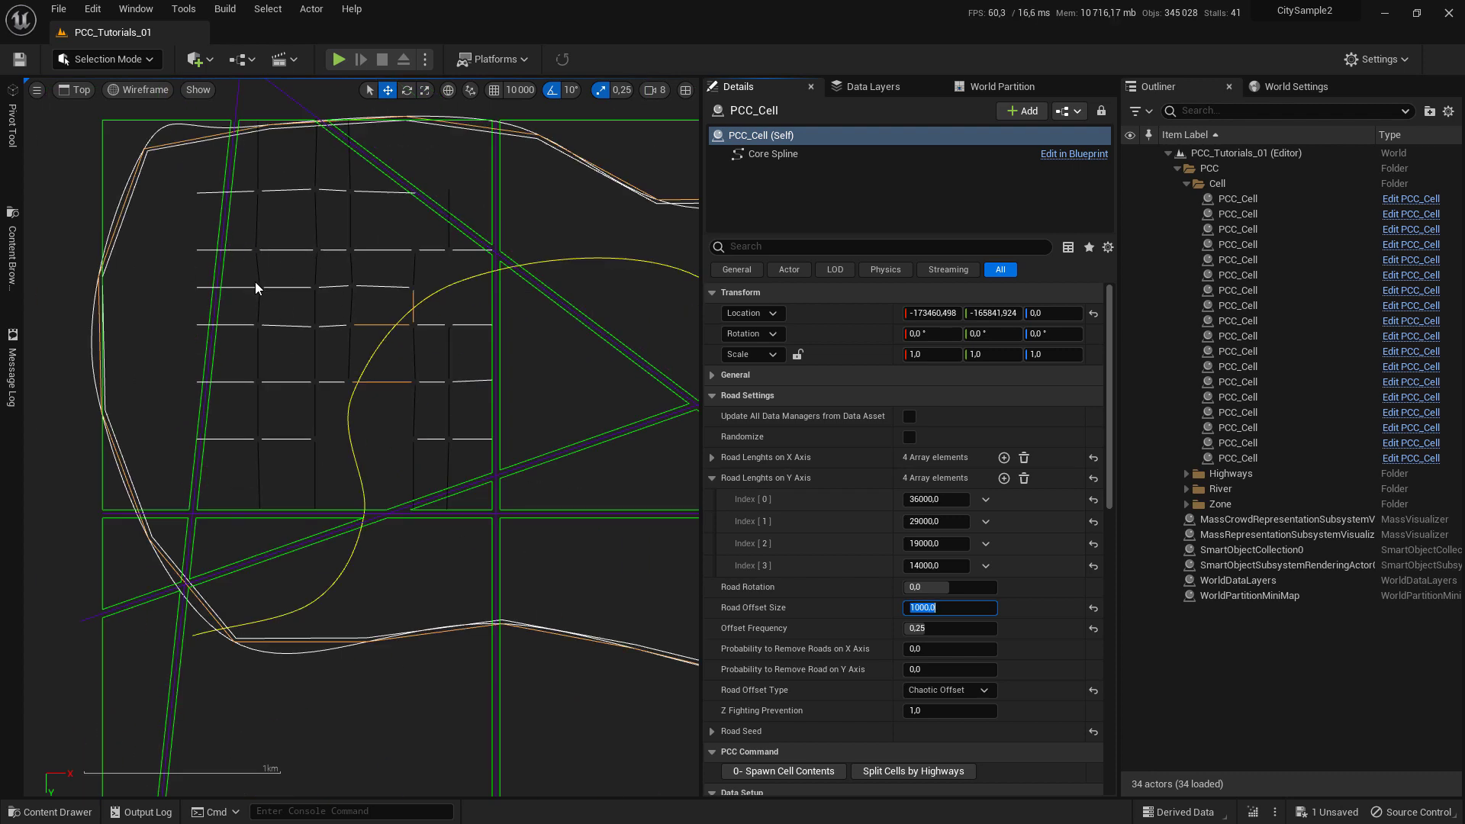
{"action": "right_click_drag", "start_coordinate": [255, 288], "coordinate": [367, 425]}
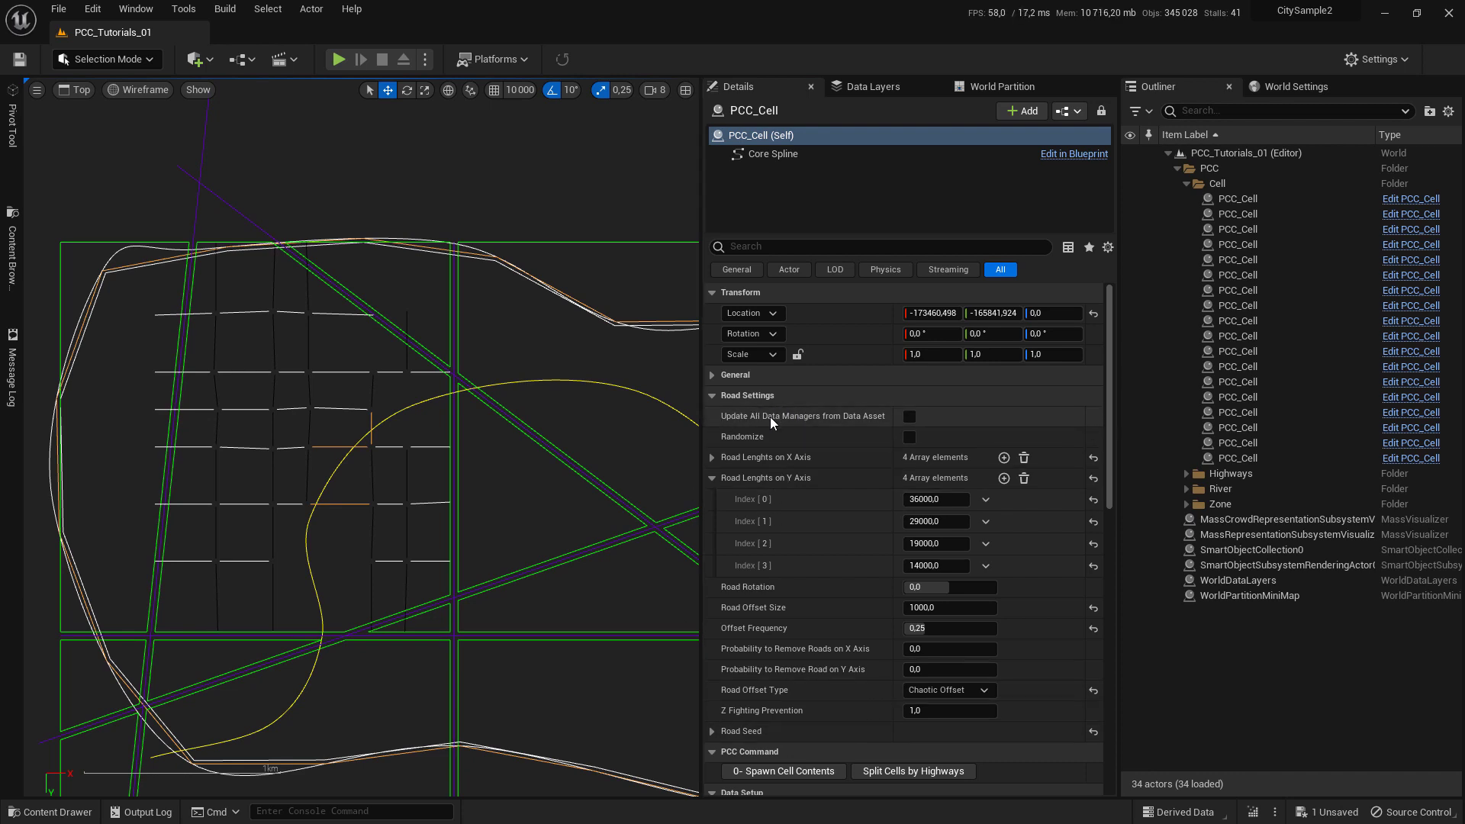
- Collapse Road Settings and expand the cell's General category in Details
{"action": "left_click", "coordinate": [748, 396]}
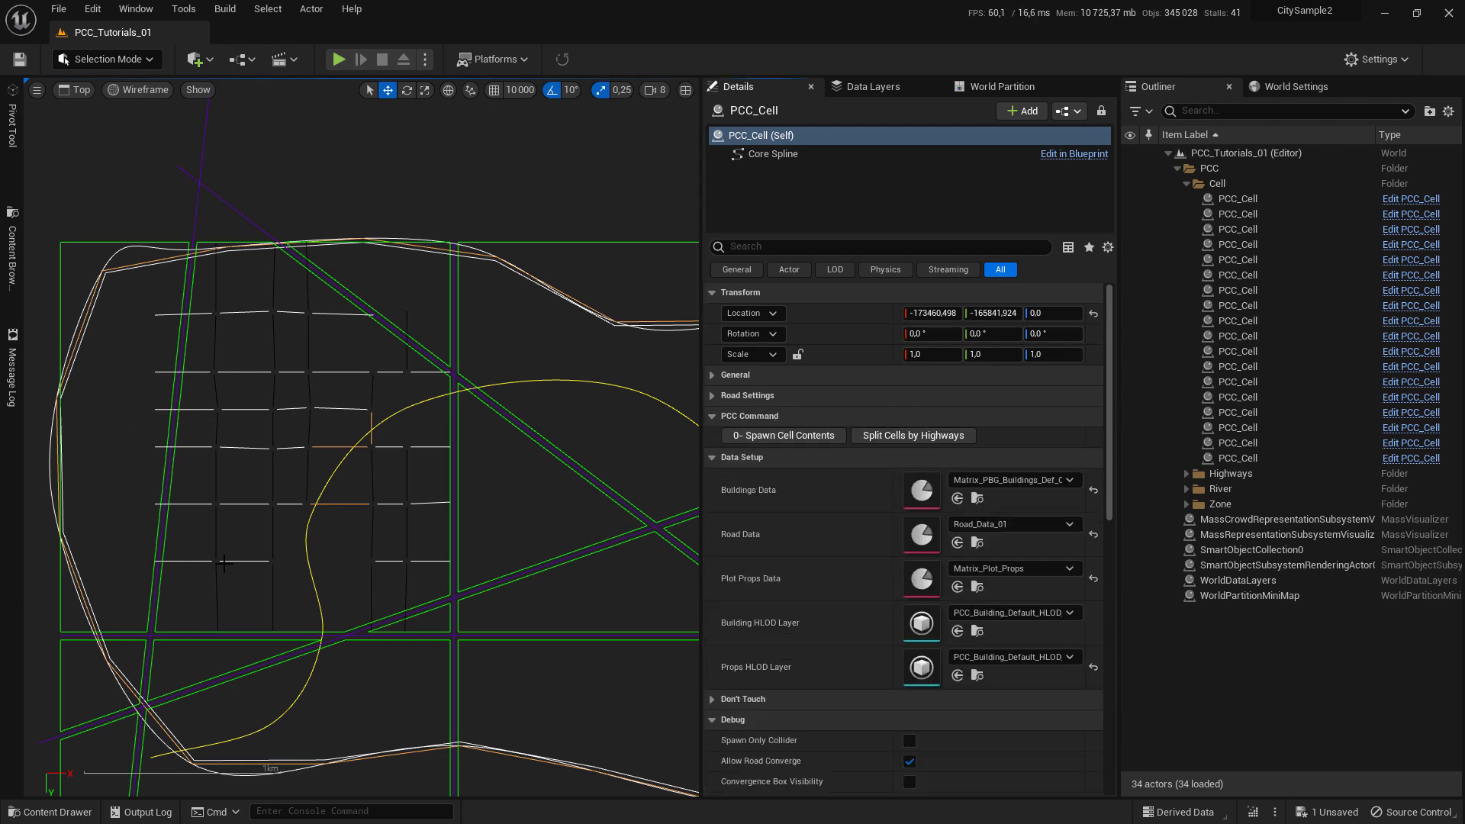
{"action": "right_click_drag", "start_coordinate": [223, 562], "coordinate": [319, 528]}
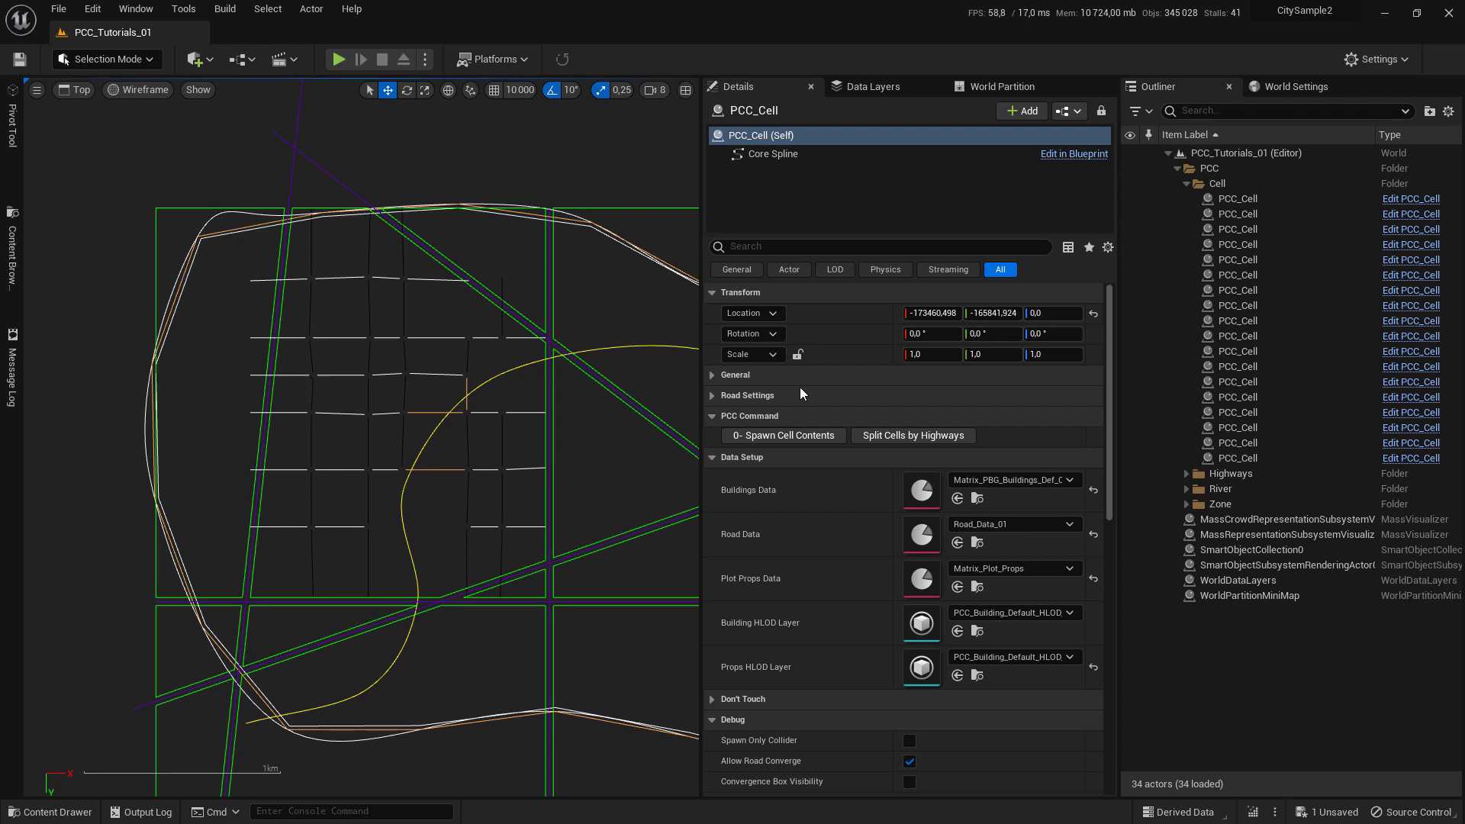
{"action": "left_click", "coordinate": [763, 395]}
{"action": "left_click", "coordinate": [771, 374]}
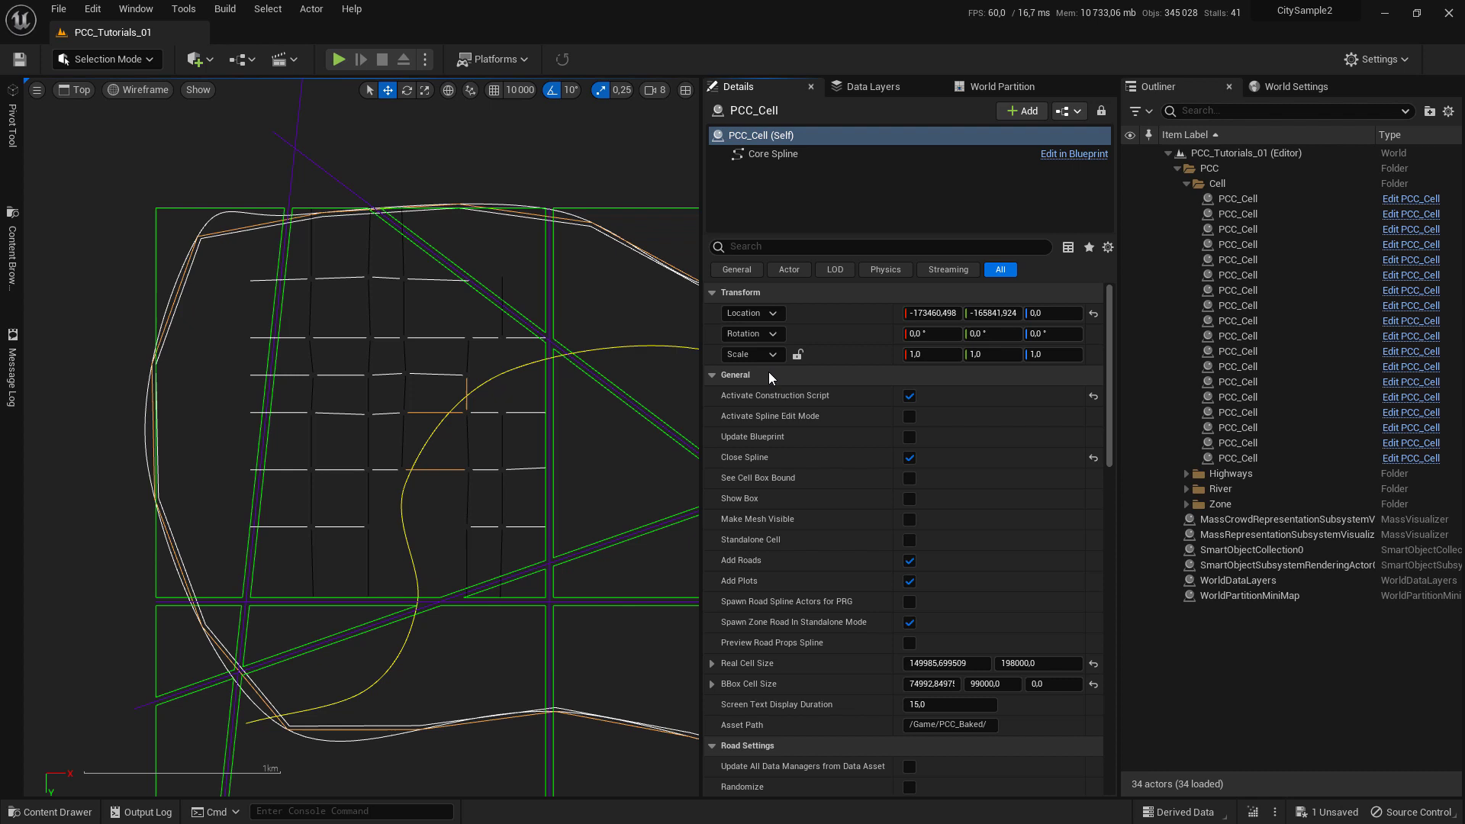
{"action": "scroll", "coordinate": [277, 467], "scroll_direction": "up", "scroll_amount": 2}
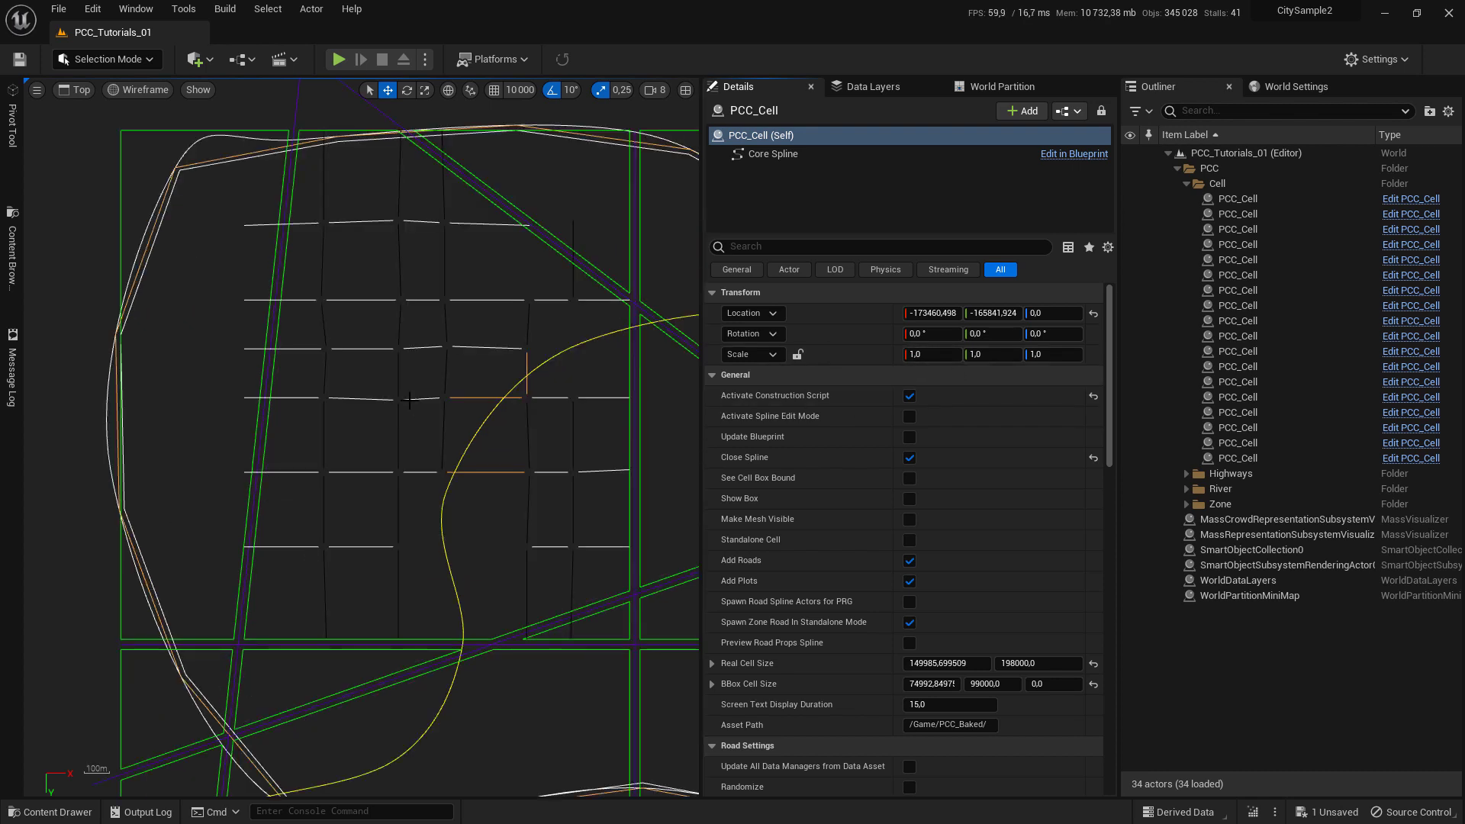
{"action": "scroll", "coordinate": [305, 424], "scroll_direction": "up", "scroll_amount": 2}
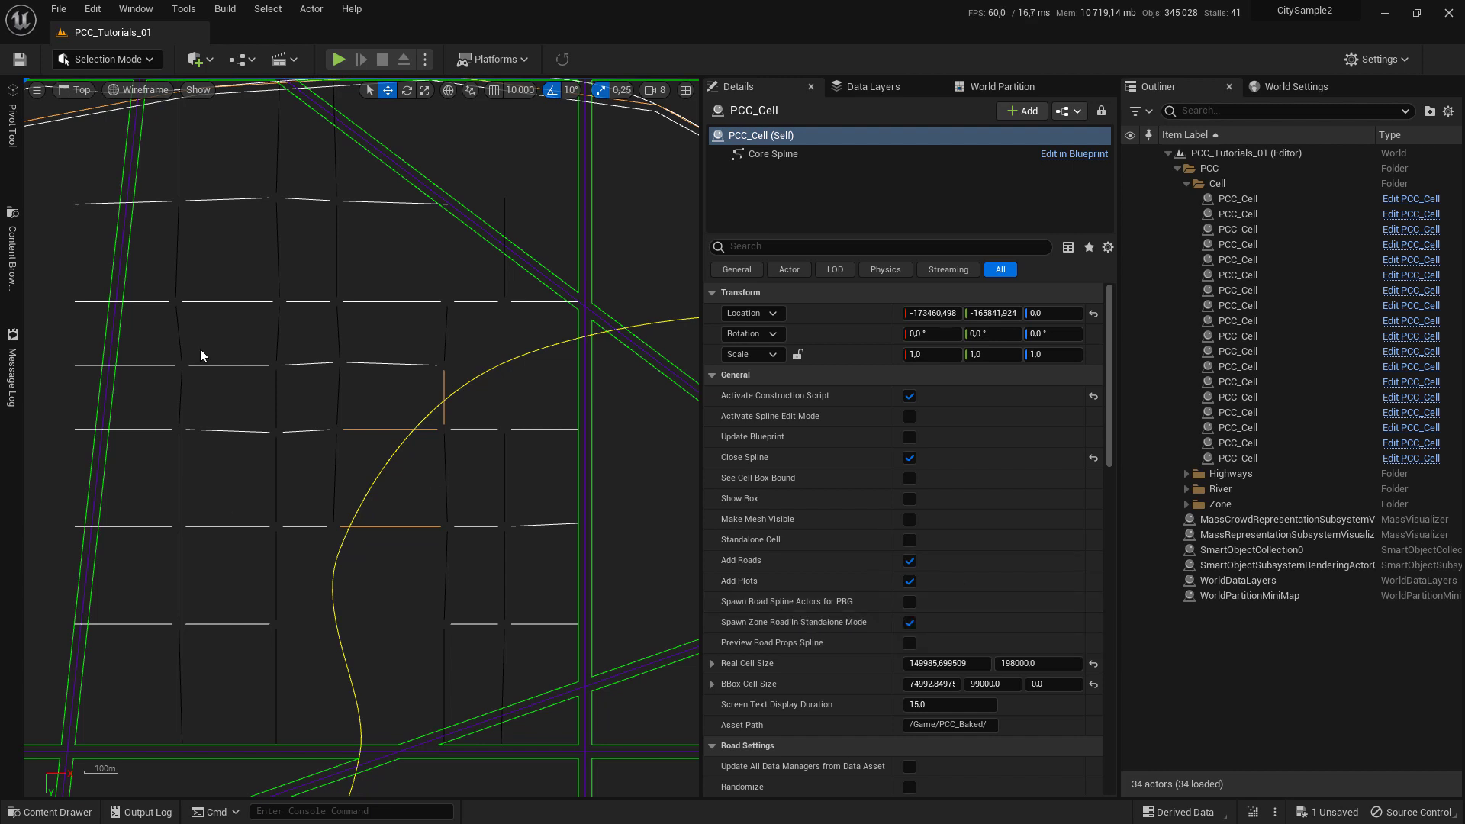
{"action": "scroll", "coordinate": [201, 355], "scroll_direction": "down", "scroll_amount": 1}
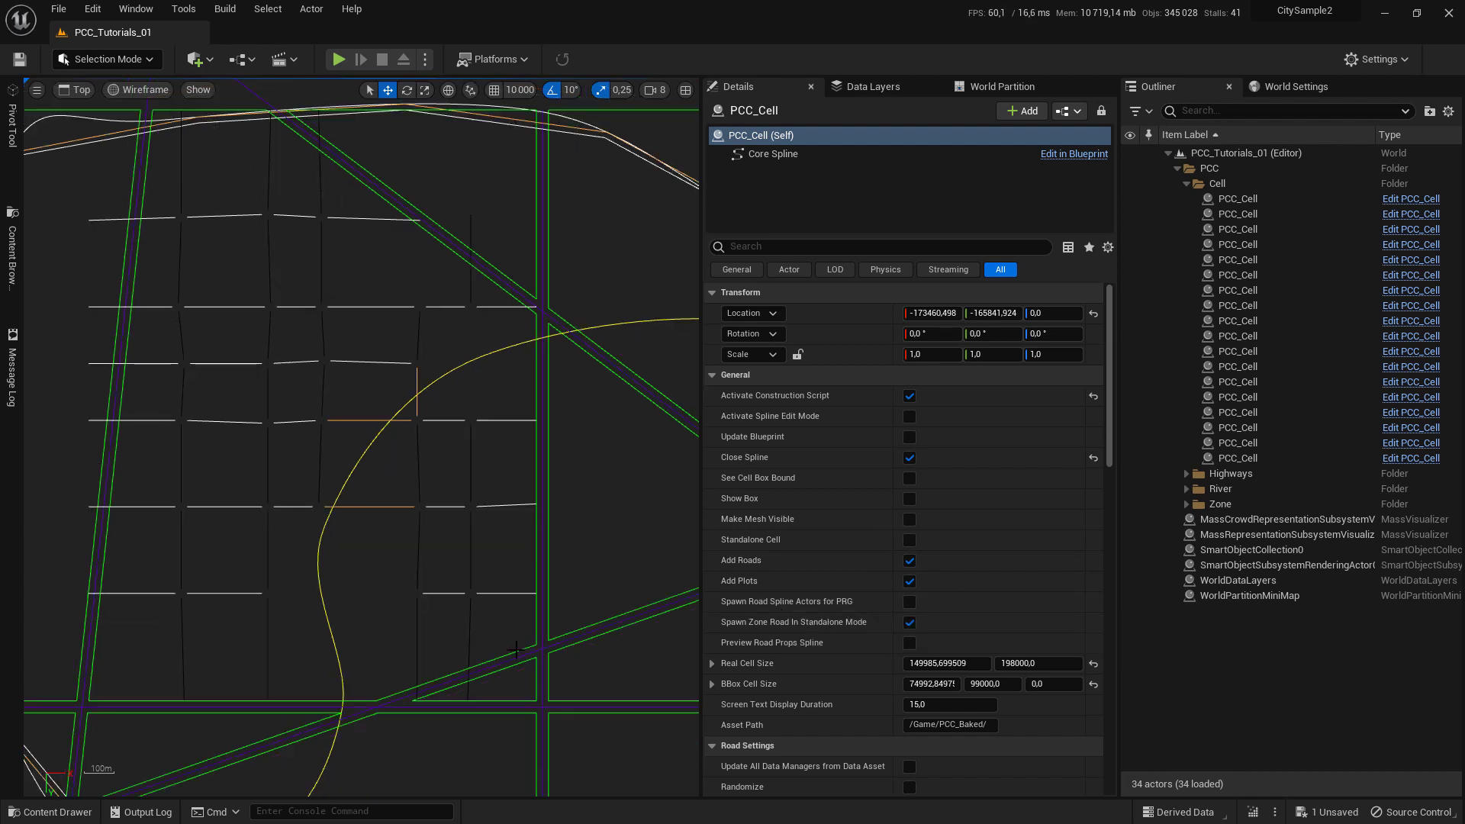
- Turn off Spawn Road Spline Actors for PRG and pan across the road grid
{"action": "left_click", "coordinate": [908, 602]}
{"action": "right_click_drag", "start_coordinate": [250, 408], "coordinate": [329, 379]}
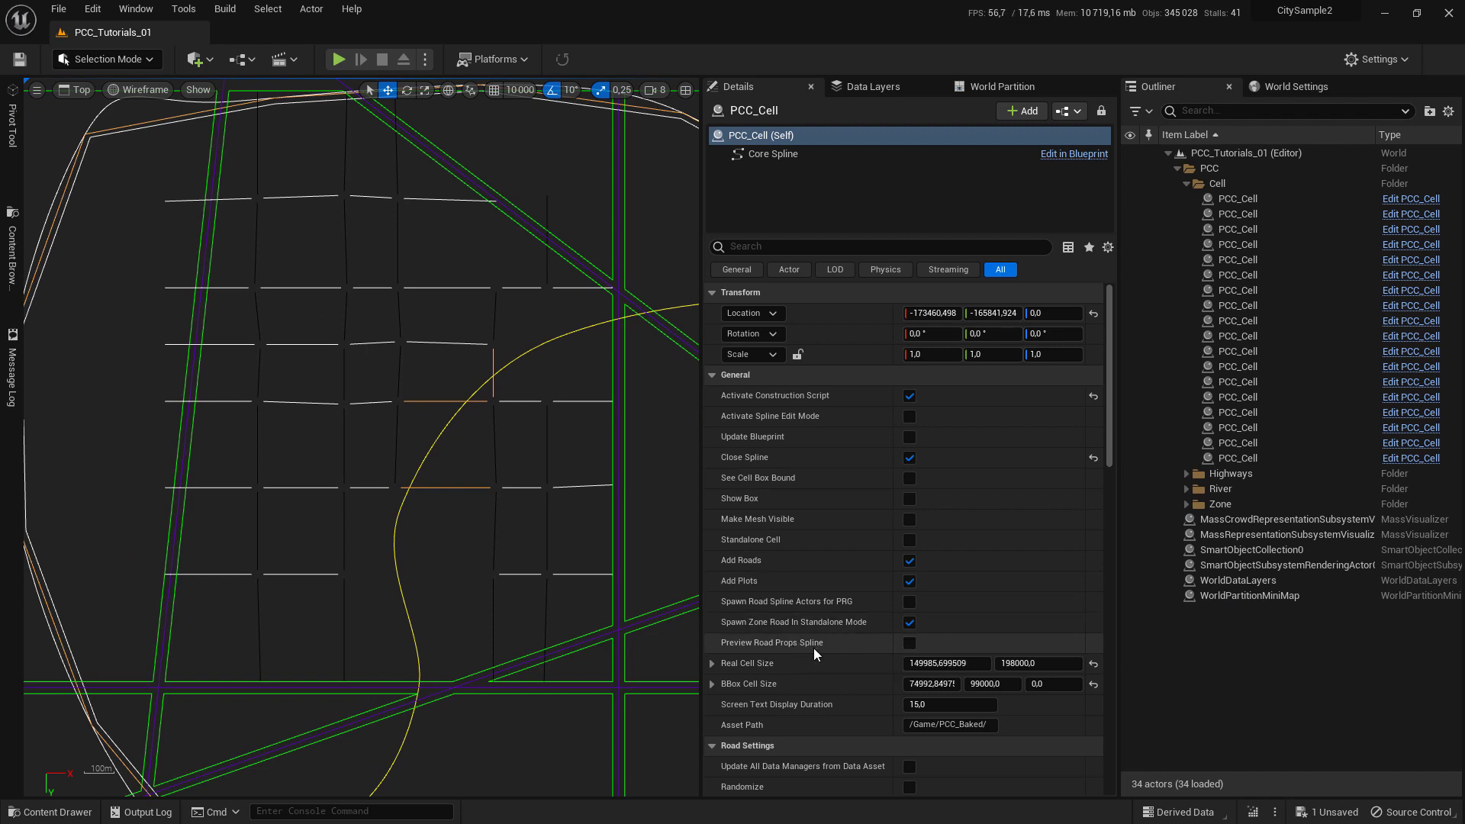
{"action": "right_click_drag", "start_coordinate": [212, 147], "coordinate": [188, 252]}
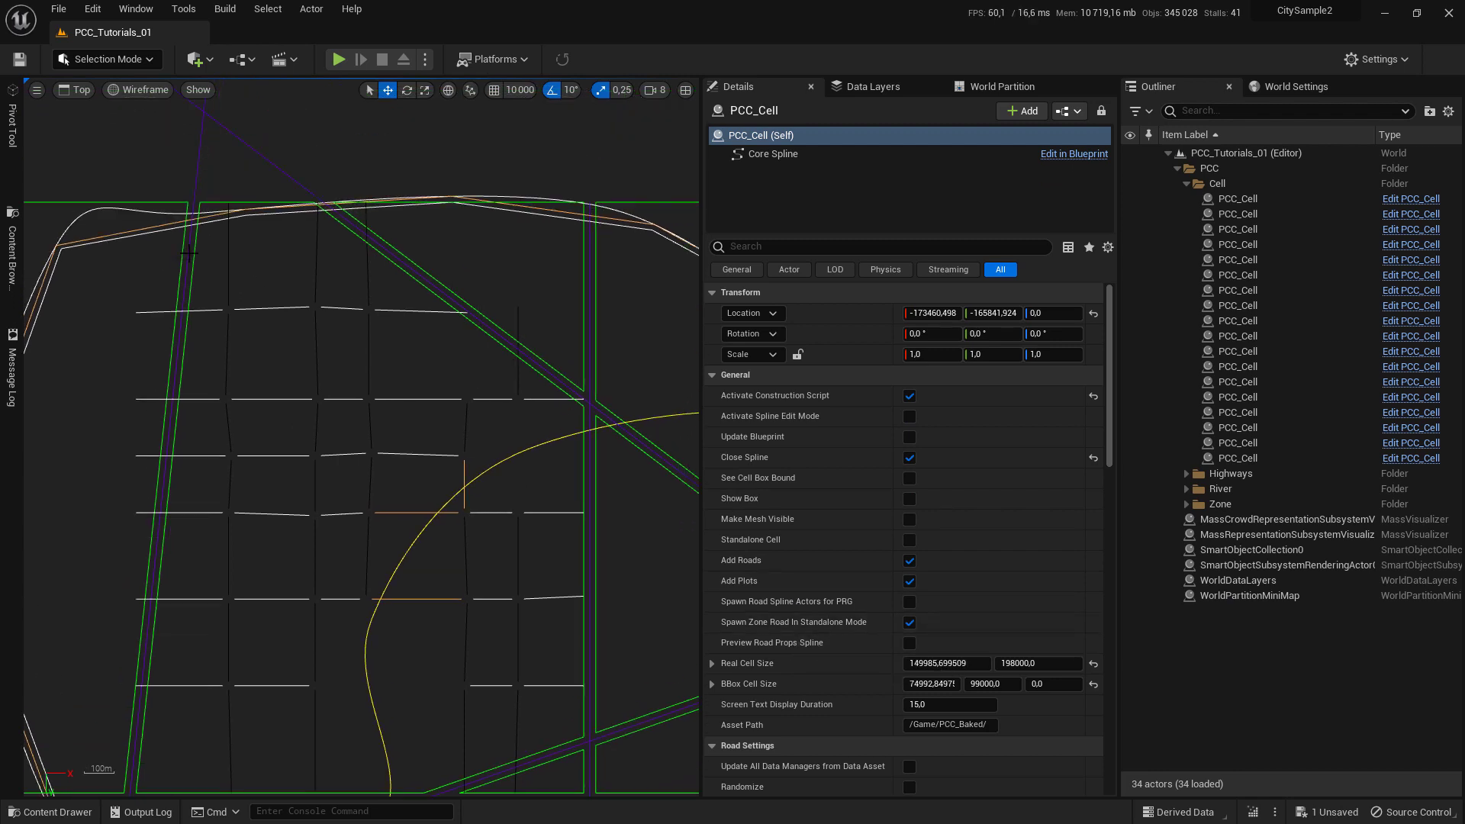
{"action": "right_click_drag", "start_coordinate": [455, 542], "coordinate": [499, 478]}
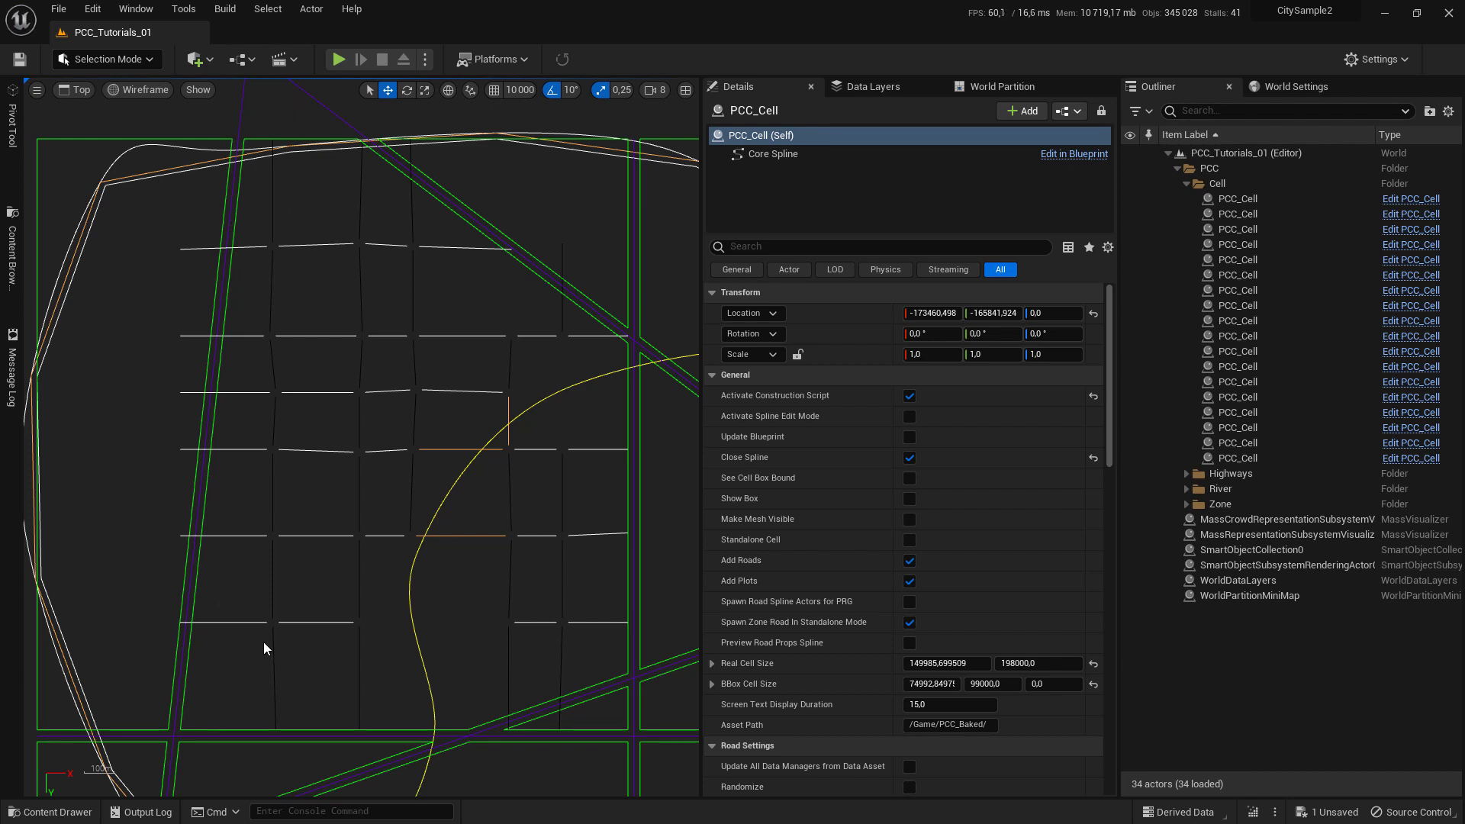
- Isolate the PCC_Cell by hiding other actors, then toggle Preview Road Props Spline on and off
{"action": "left_click", "coordinate": [245, 140]}
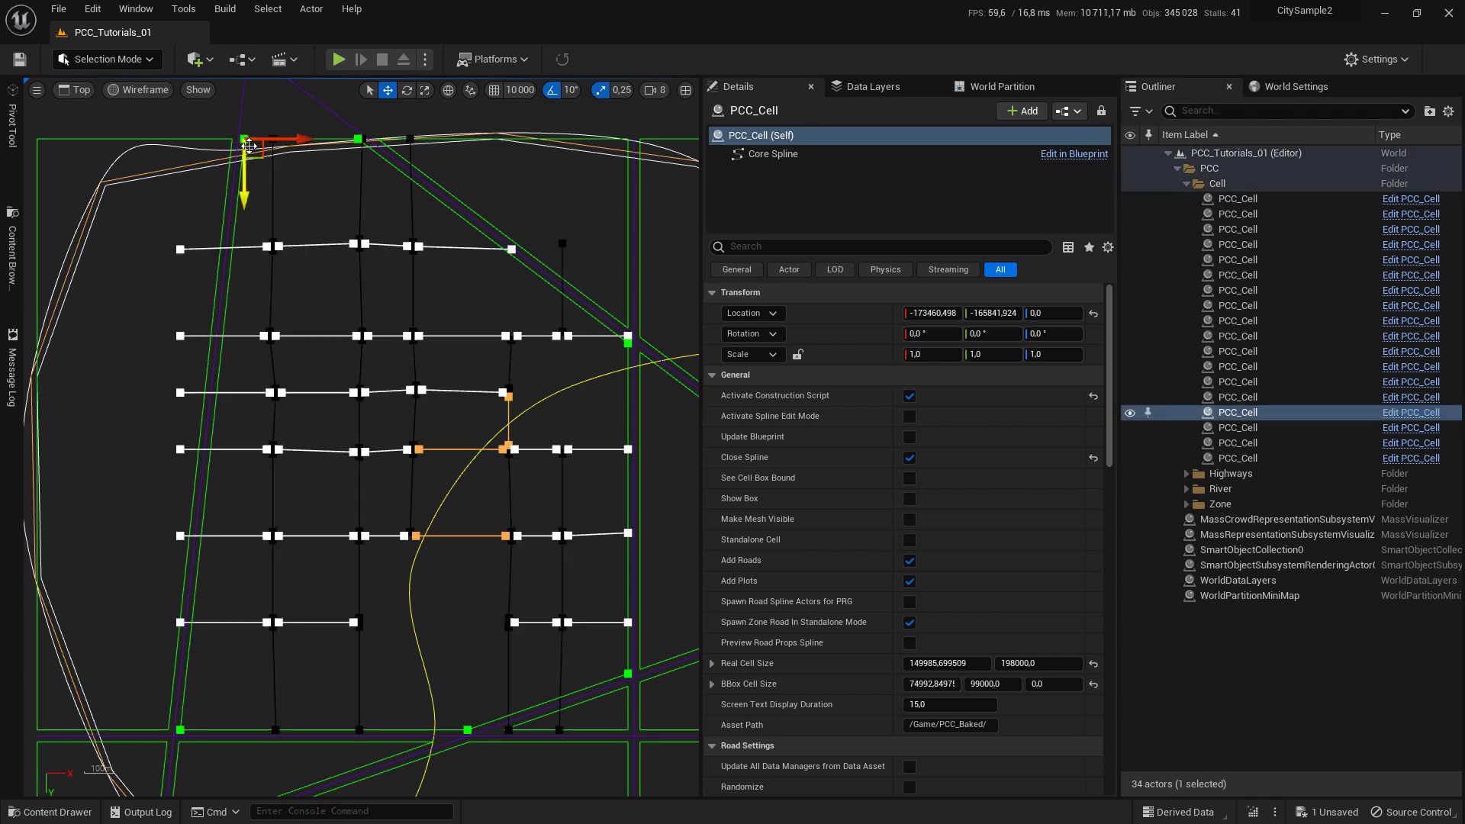
{"action": "key", "text": "shift+h"}
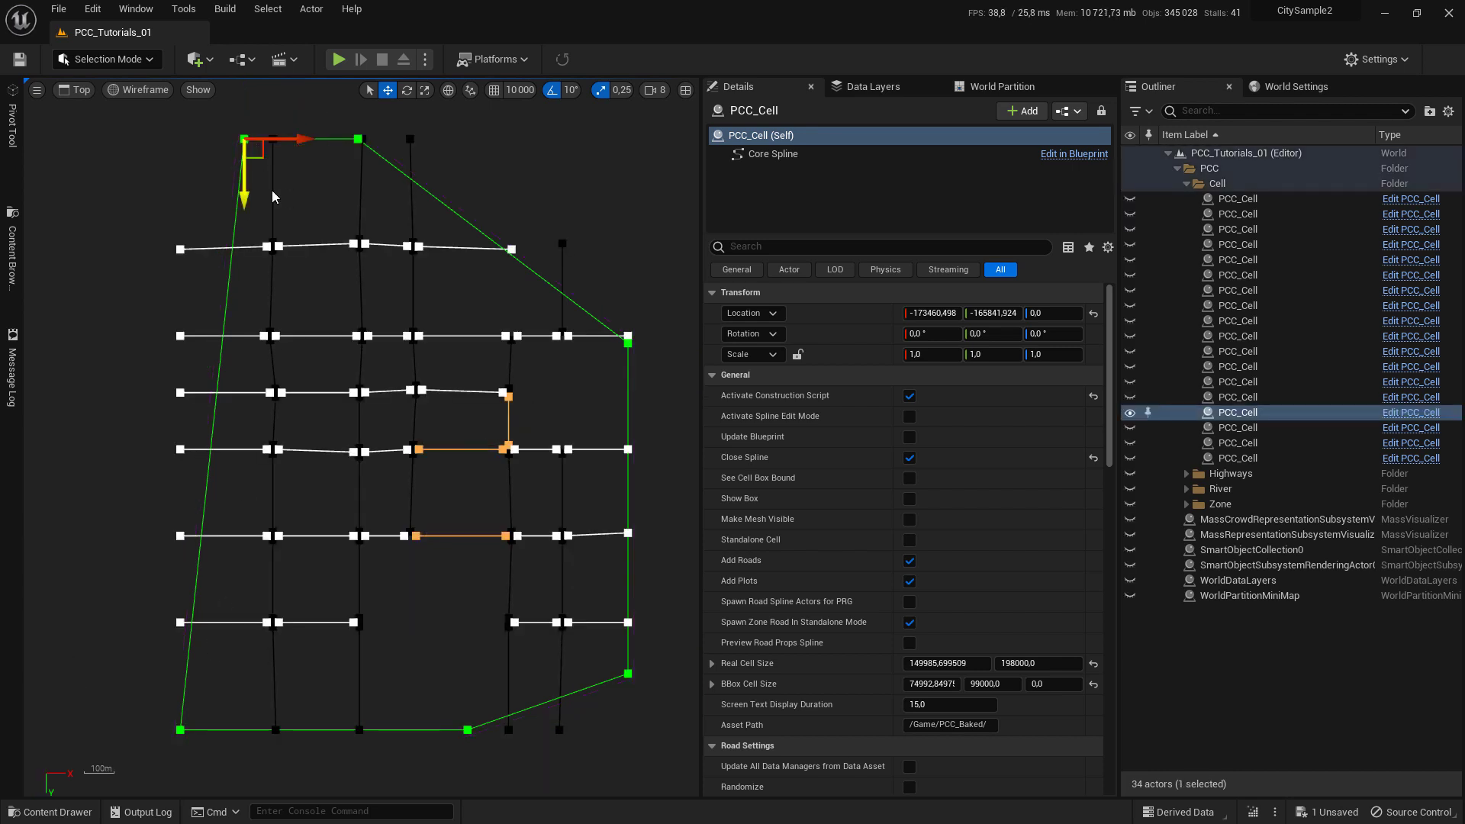
{"action": "left_click", "coordinate": [524, 190]}
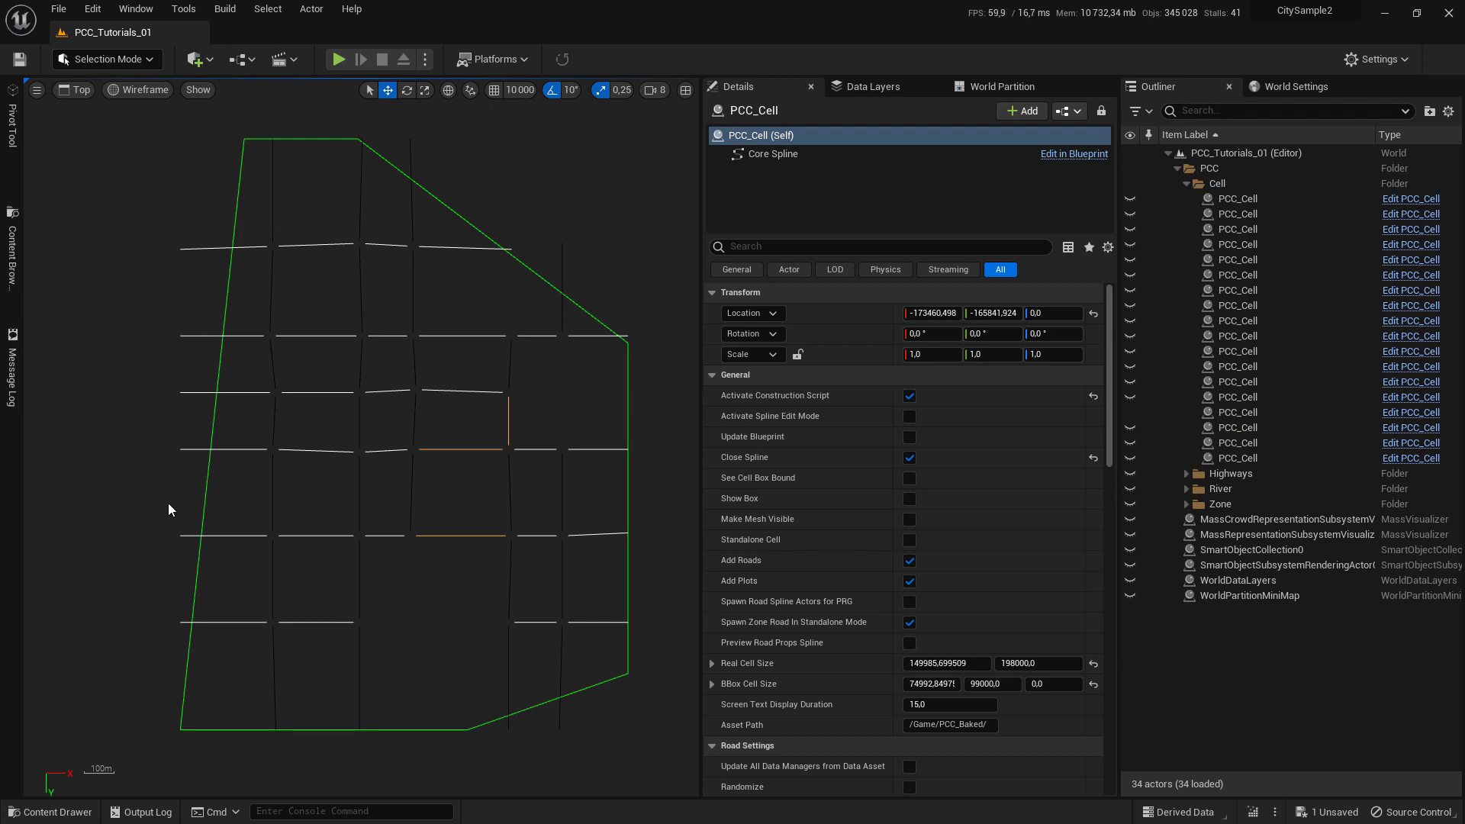
{"action": "left_click", "coordinate": [909, 643]}
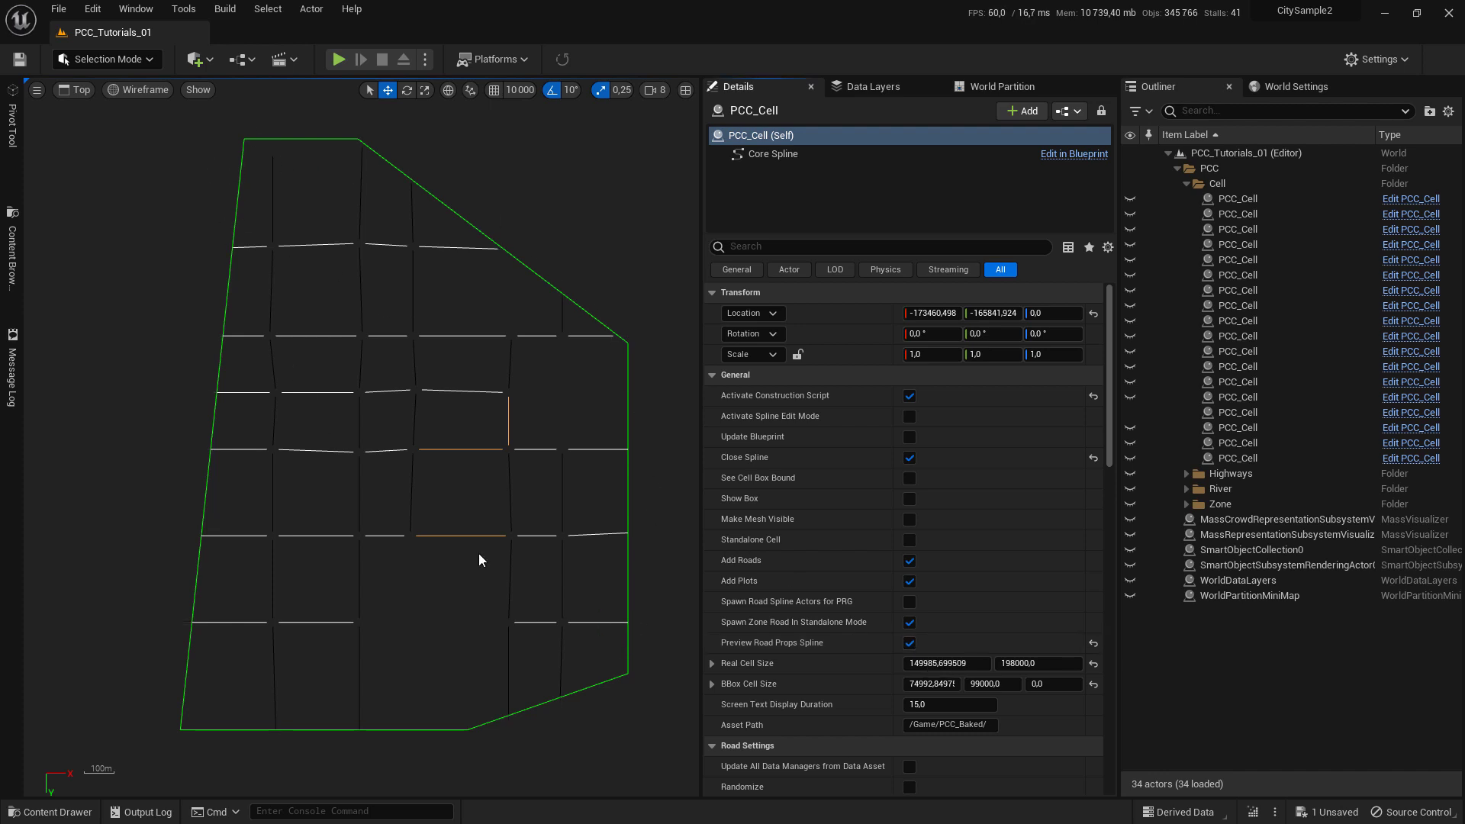
{"action": "left_click", "coordinate": [909, 643]}
- Collapse General and Road Settings, frame the cell with its highways, and run 0- Spawn Cell Contents
{"action": "left_click", "coordinate": [734, 377]}
{"action": "left_click", "coordinate": [746, 395]}
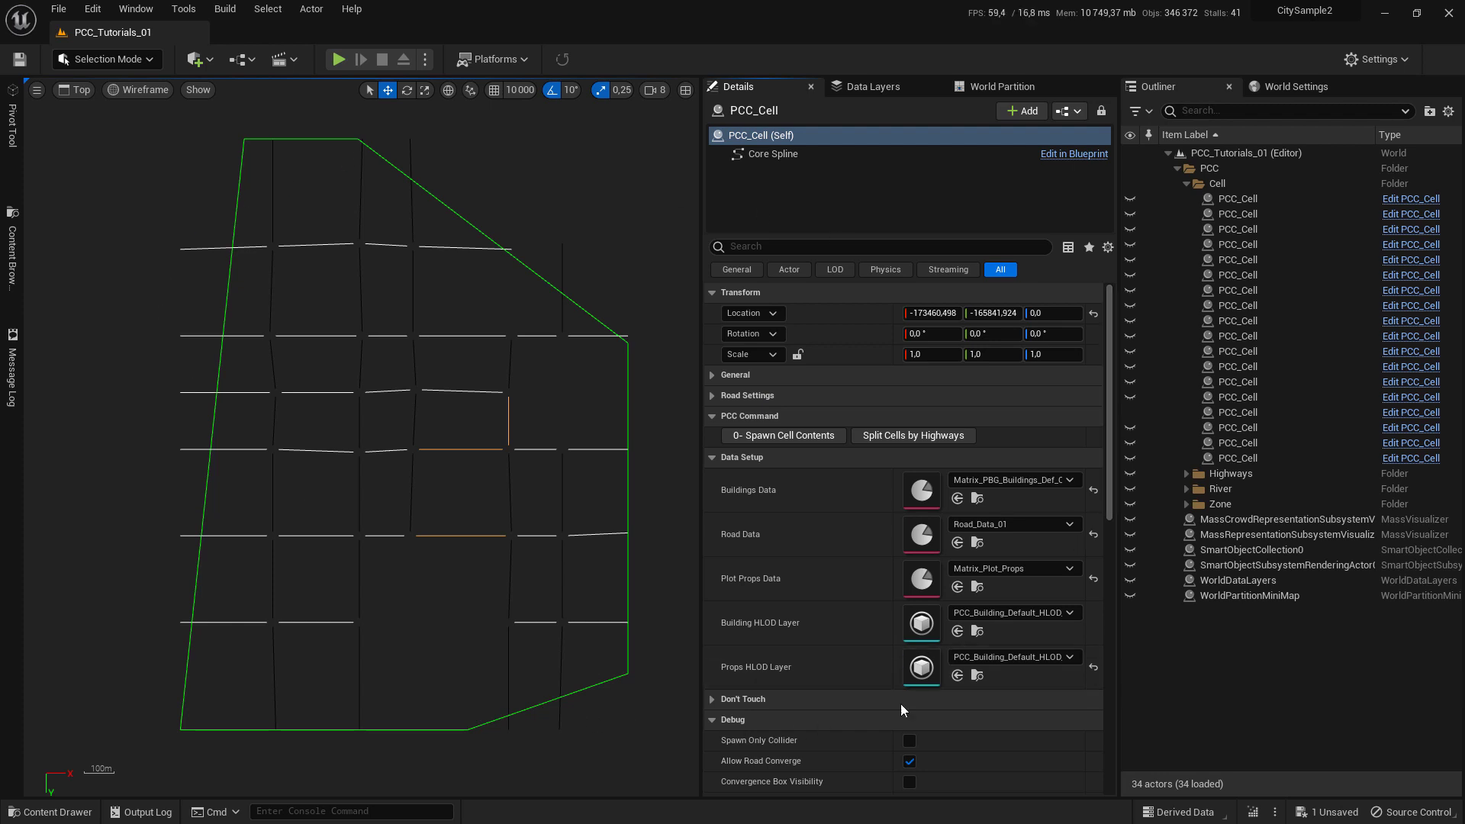
{"action": "right_click_drag", "start_coordinate": [416, 410], "coordinate": [309, 479]}
{"action": "mouse_move", "coordinate": [546, 468]}
{"action": "right_mouse_down"}
{"action": "mouse_move", "coordinate": [679, 419]}
{"action": "mouse_move", "coordinate": [523, 436]}
{"action": "right_mouse_up"}
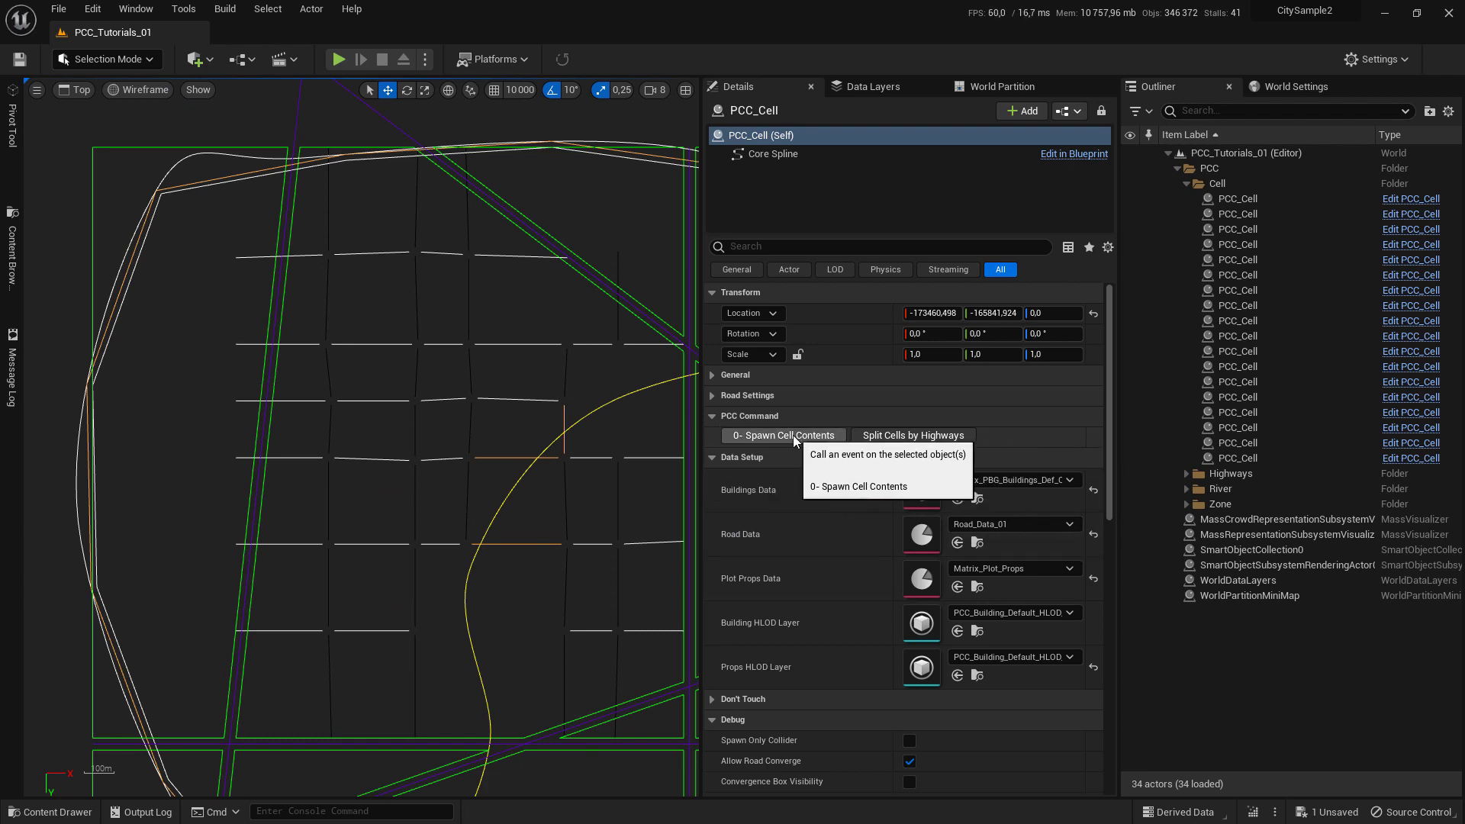
{"action": "left_click", "coordinate": [794, 436]}
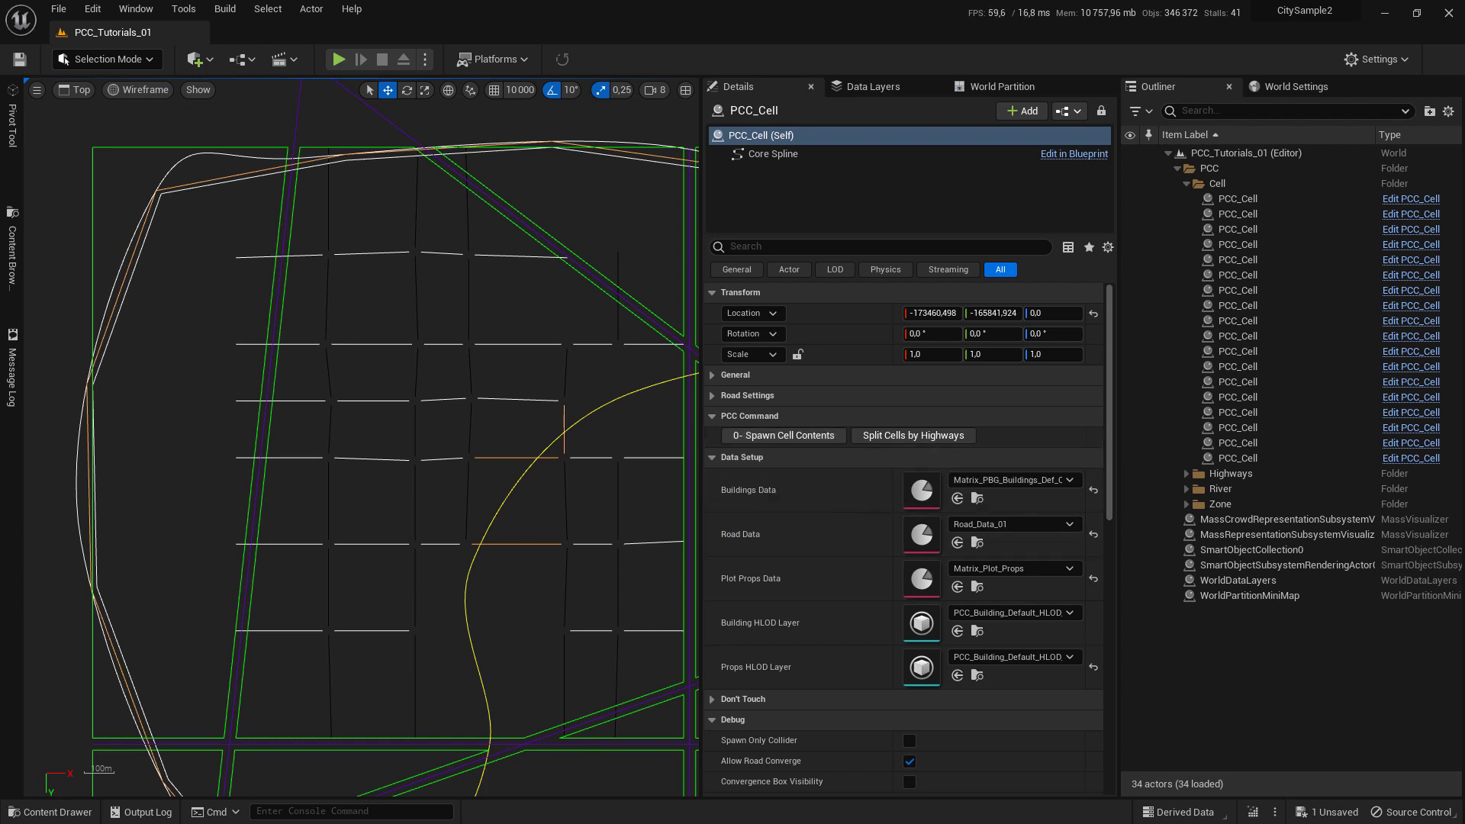
{"action": "left_click", "coordinate": [794, 438]}
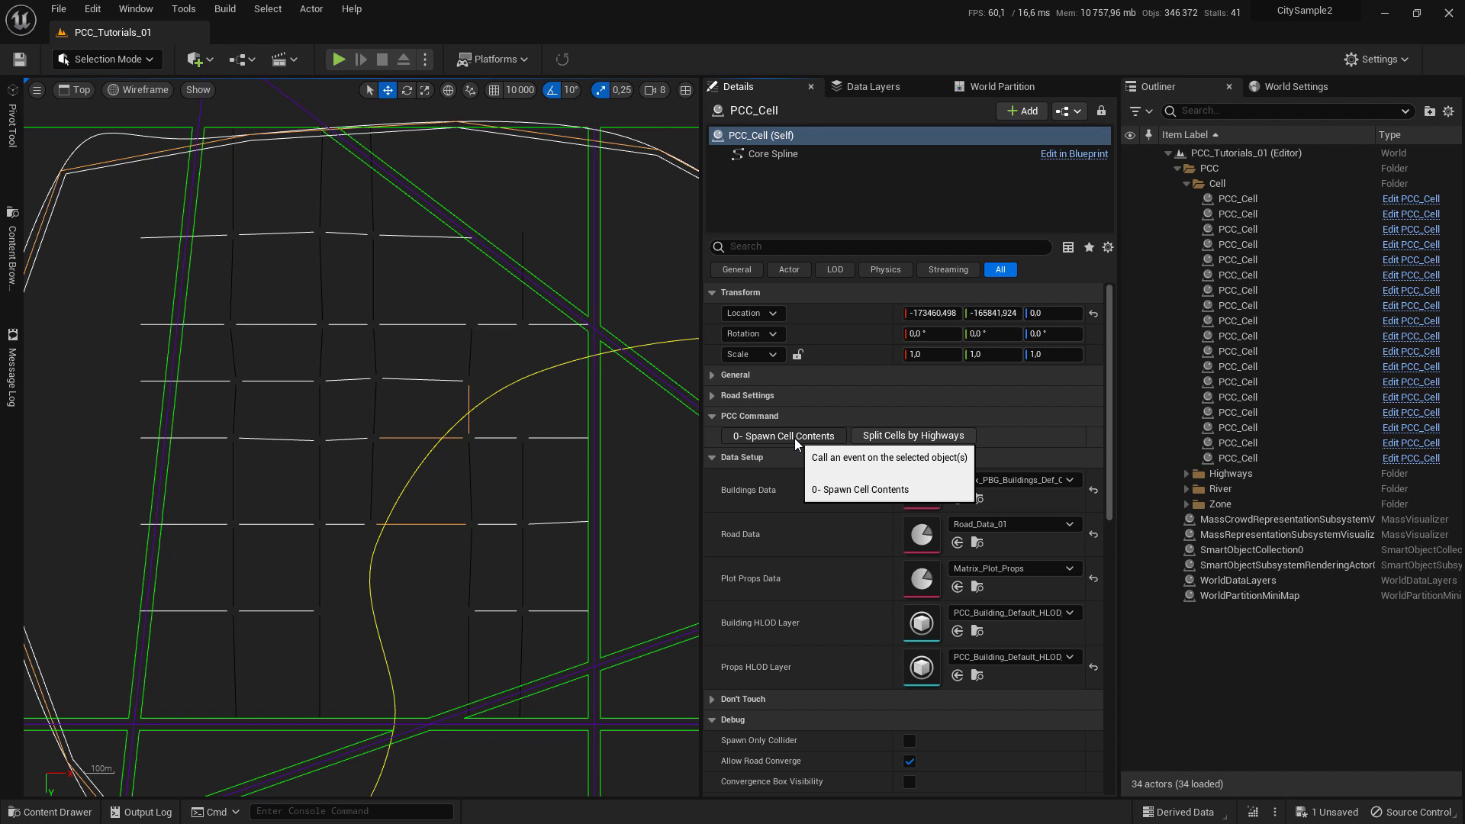
- Spawn the PCC_Cell's roads and plots, then survey the spawned grid in the Top view
{"action": "left_click", "coordinate": [794, 438]}
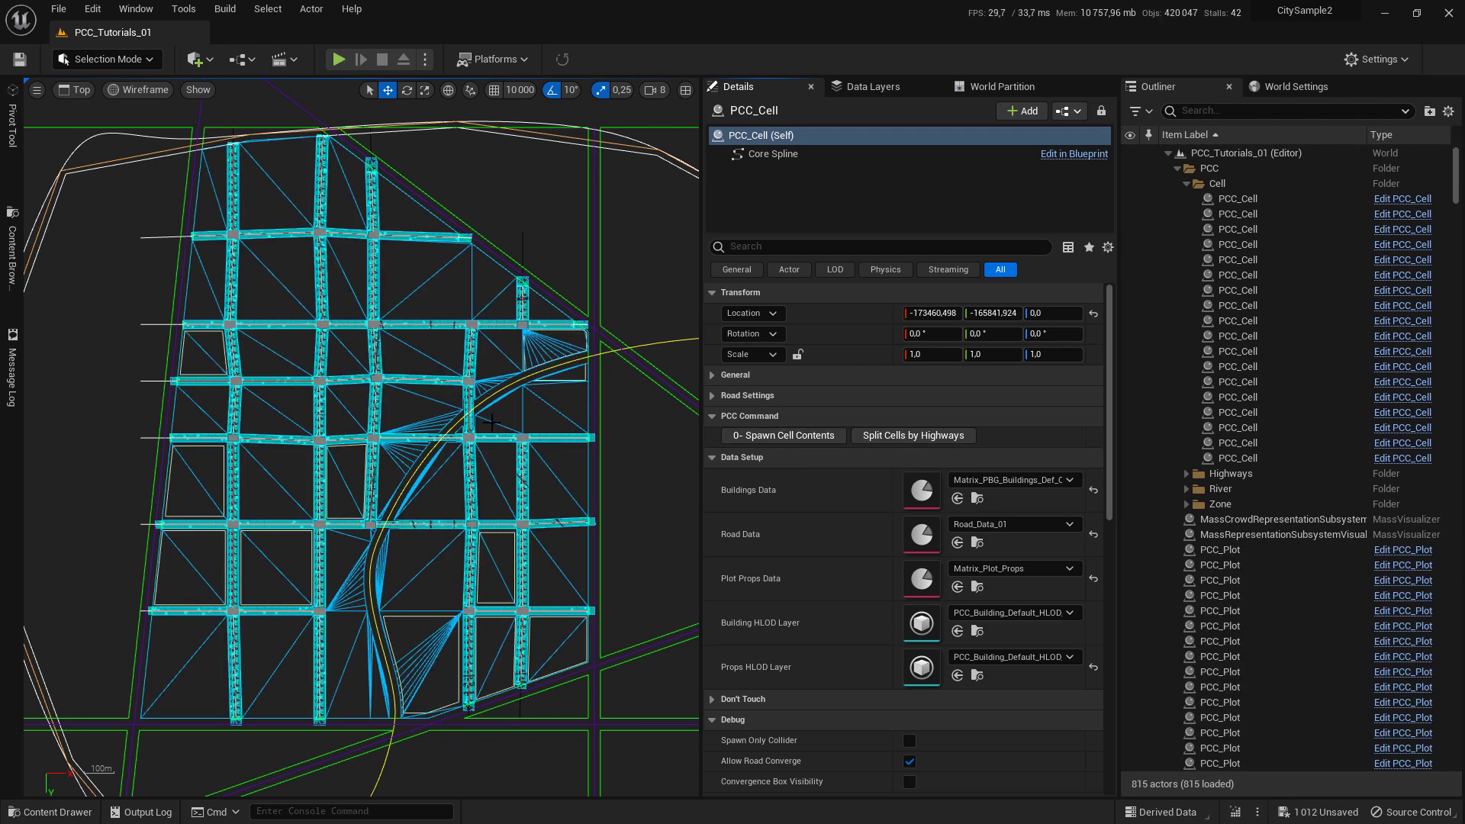
{"action": "mouse_move", "coordinate": [542, 359]}
{"action": "right_mouse_down"}
{"action": "mouse_move", "coordinate": [514, 428]}
{"action": "mouse_move", "coordinate": [556, 386]}
{"action": "mouse_move", "coordinate": [546, 371]}
{"action": "right_mouse_up"}
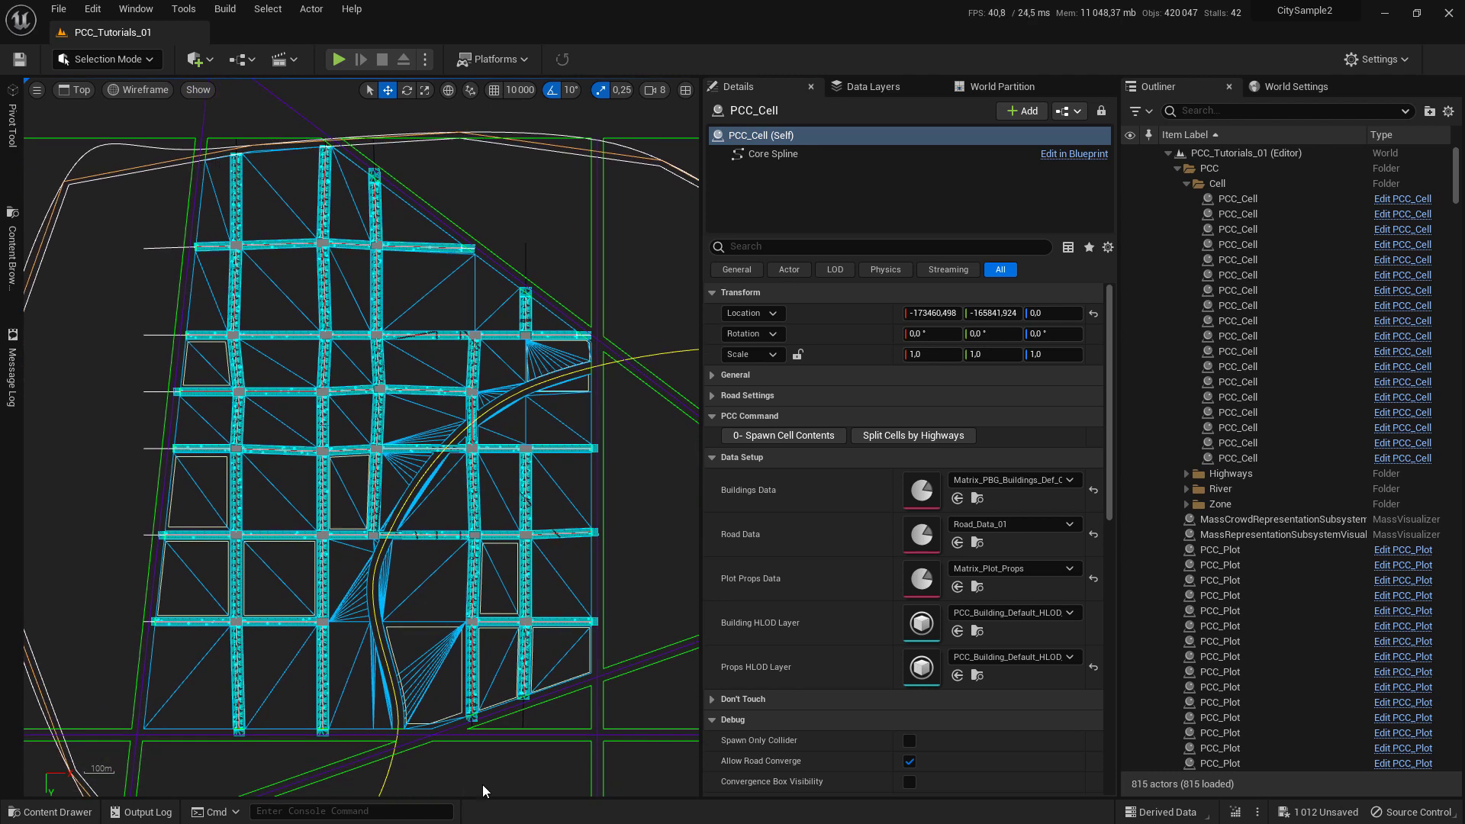
{"action": "right_click_drag", "start_coordinate": [475, 598], "coordinate": [264, 615]}
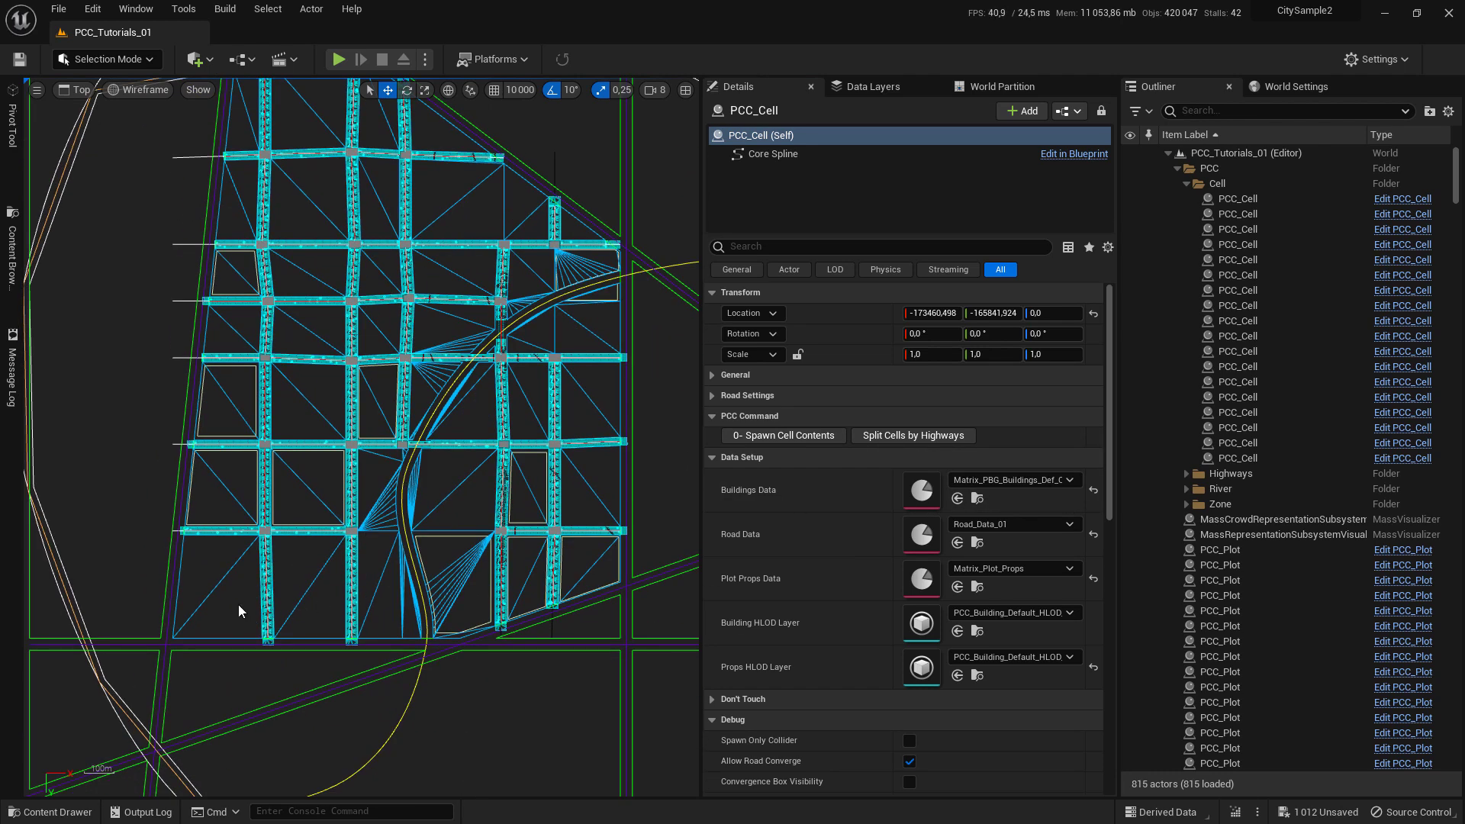
{"action": "scroll", "coordinate": [262, 574], "scroll_direction": "up", "scroll_amount": 3}
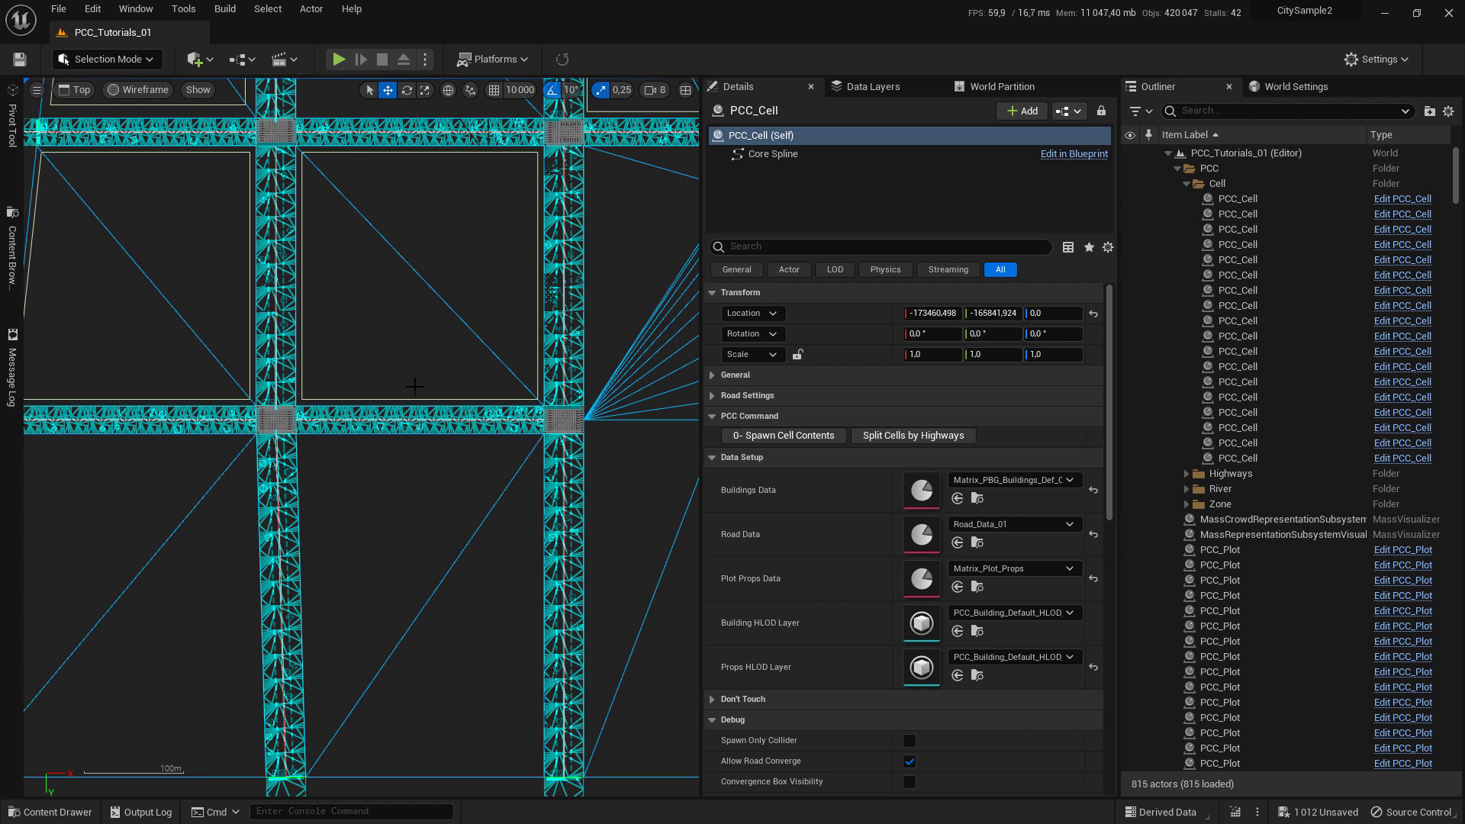
{"action": "scroll", "coordinate": [415, 386], "scroll_direction": "down", "scroll_amount": 5}
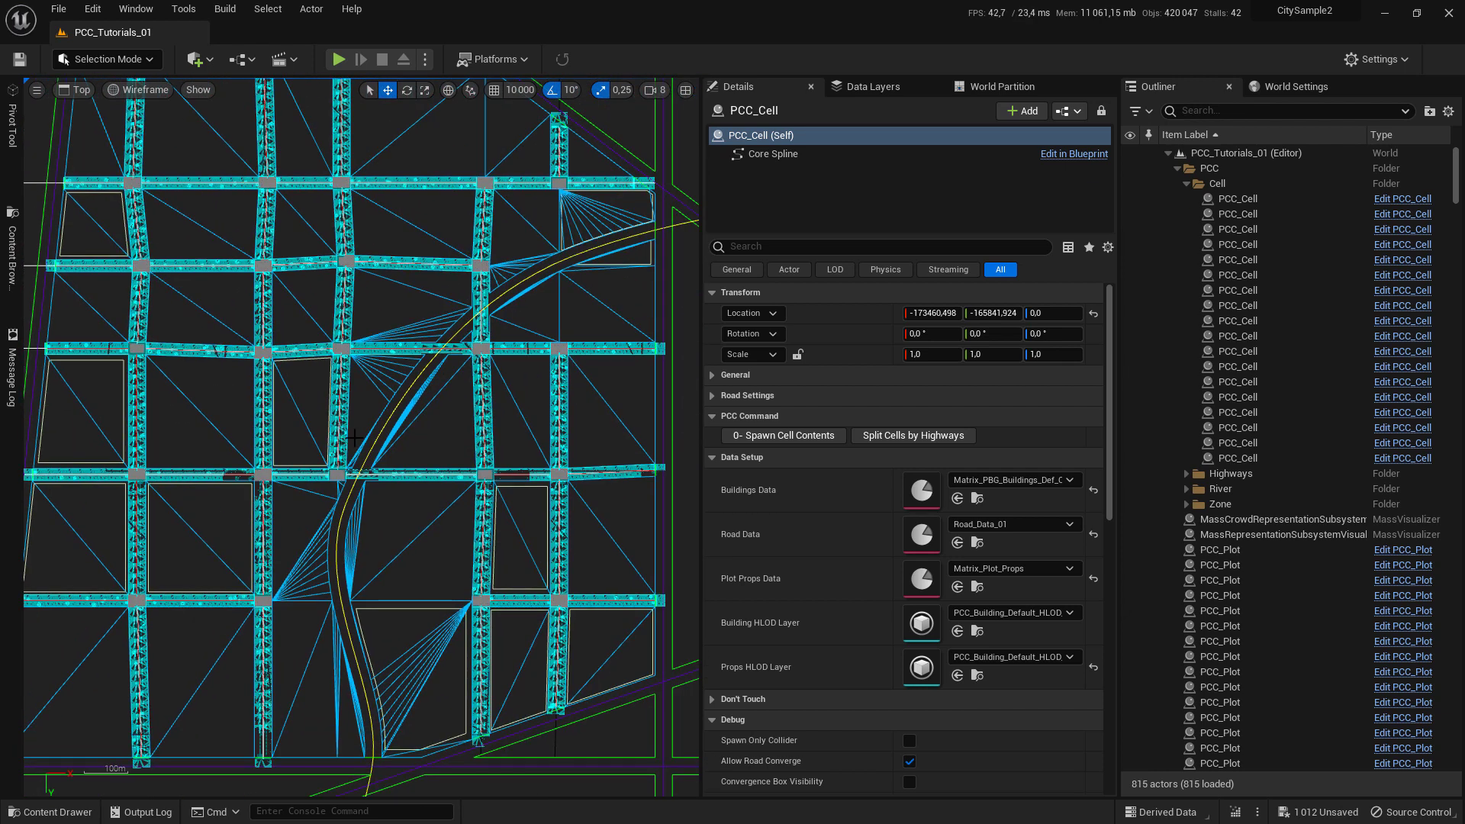
{"action": "scroll", "coordinate": [353, 437], "scroll_direction": "down", "scroll_amount": 5}
- Fly a Perspective view down over the crossing roads and switch shading to Unlit
{"action": "key", "text": "alt+g"}
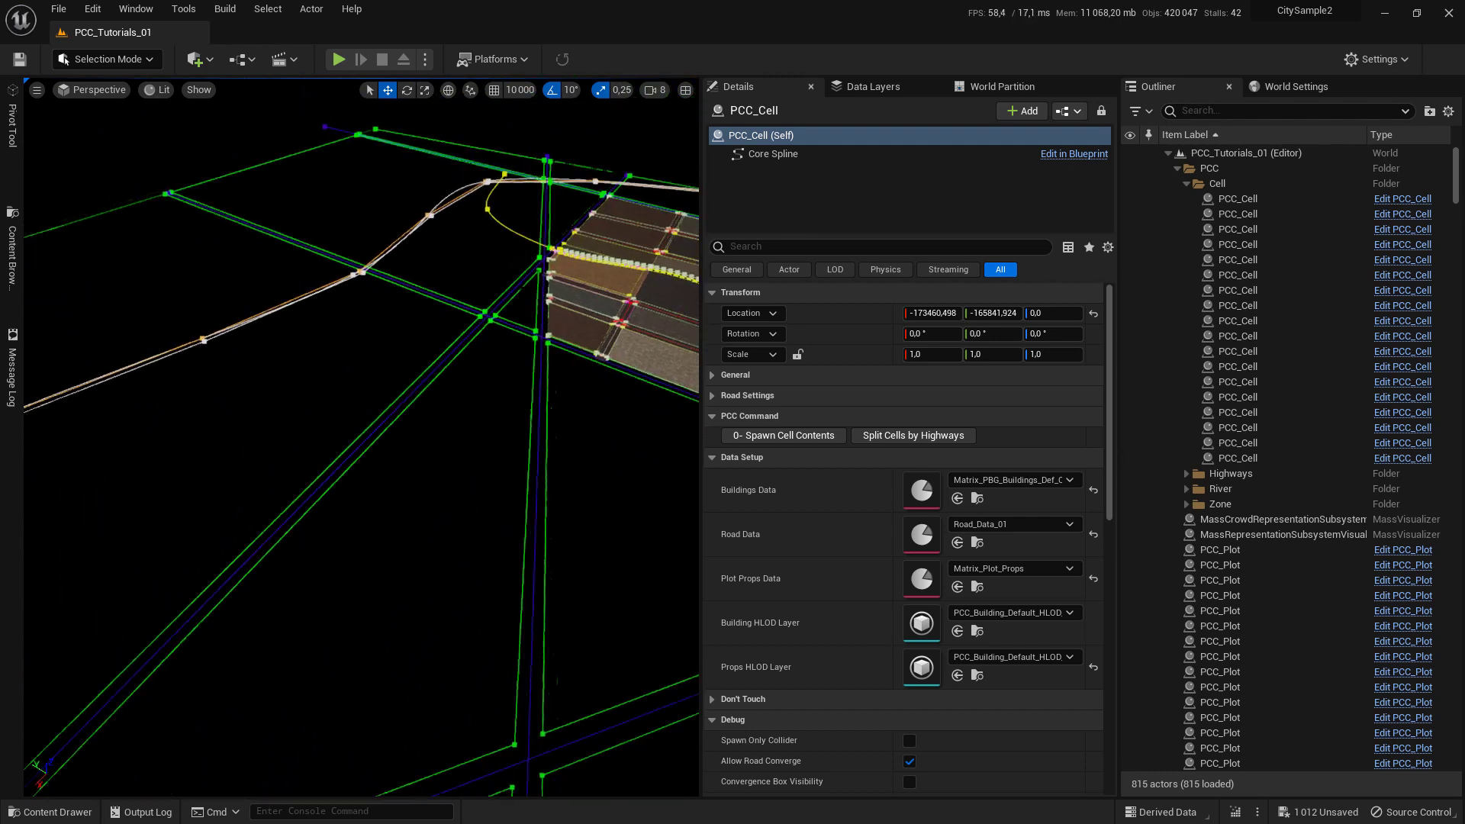
{"action": "right_click_drag", "start_coordinate": [358, 435], "coordinate": [405, 427]}
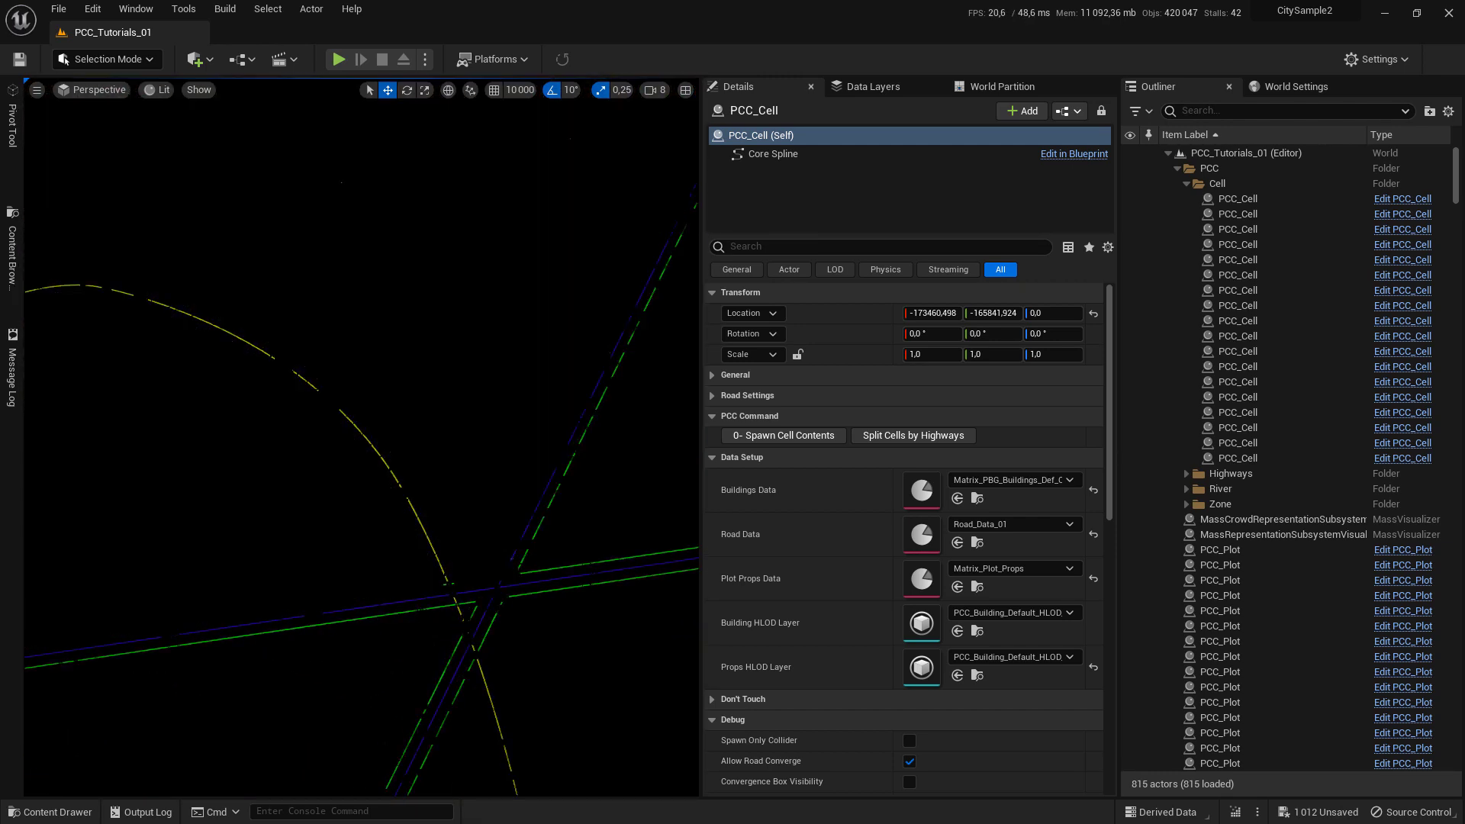
{"action": "left_click", "coordinate": [154, 89]}
{"action": "left_click", "coordinate": [200, 141]}
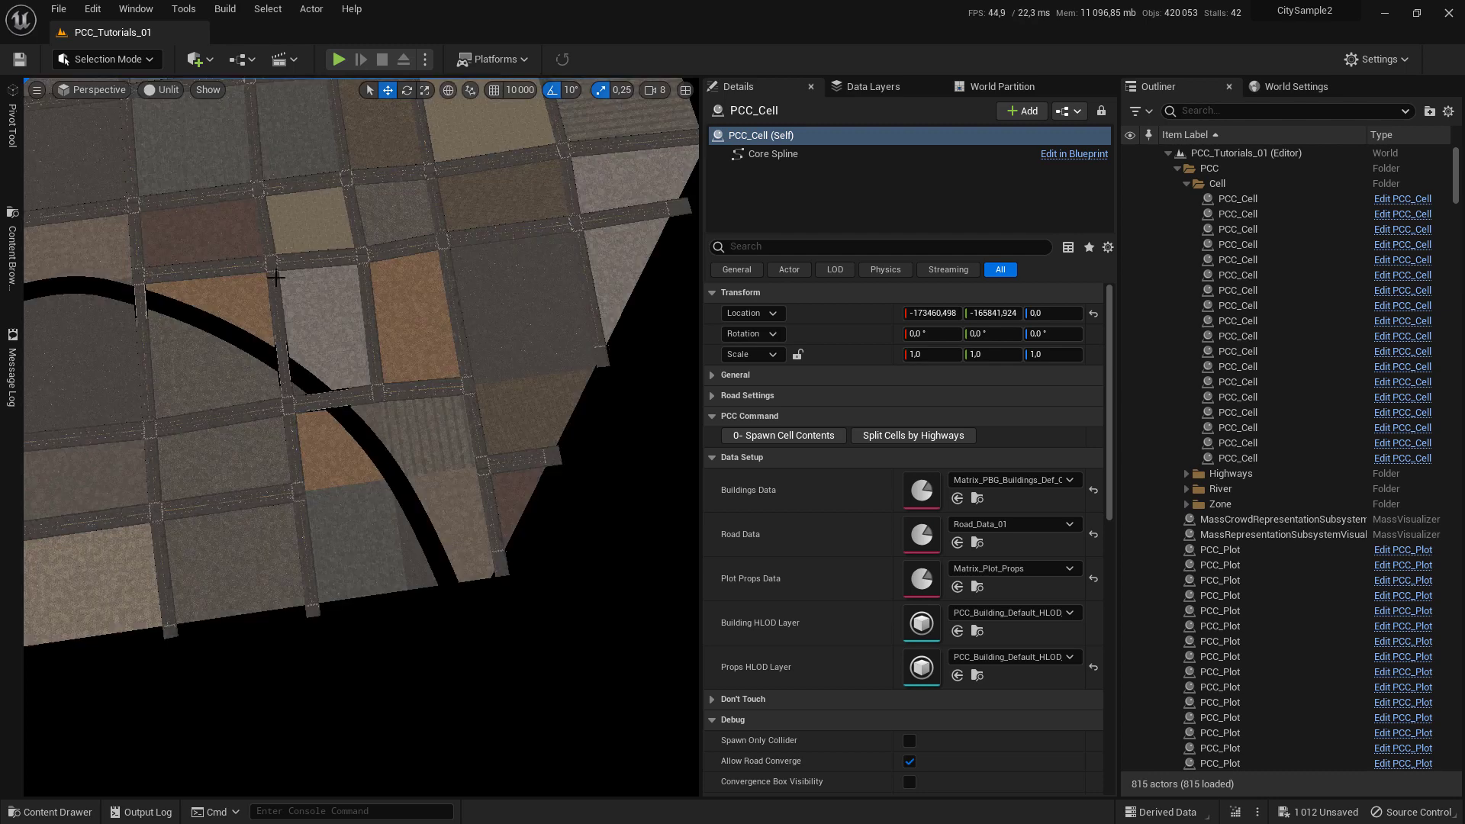